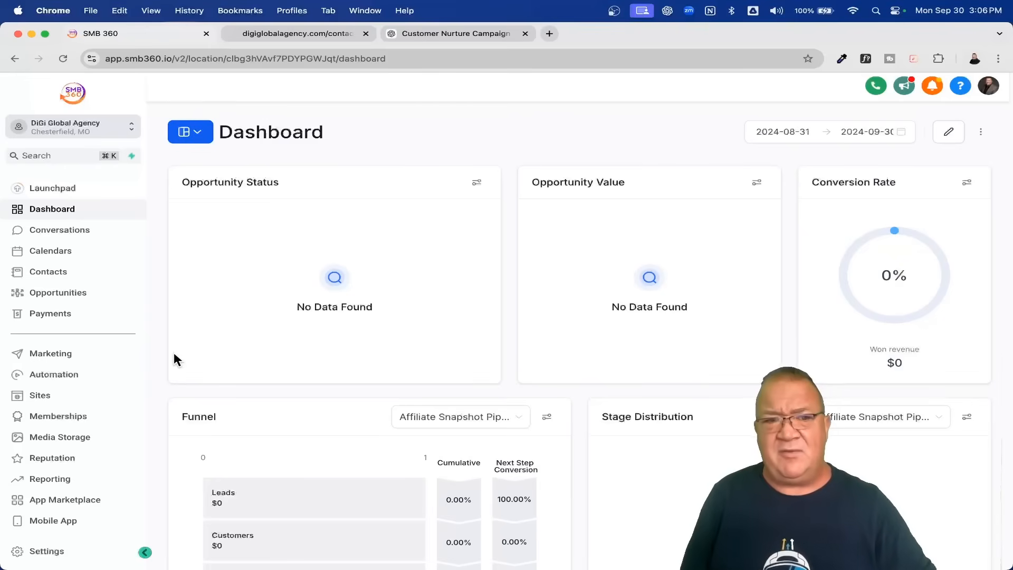
Open the list of email templates in the Marketing section
{"action": "left_click", "coordinate": [51, 355]}
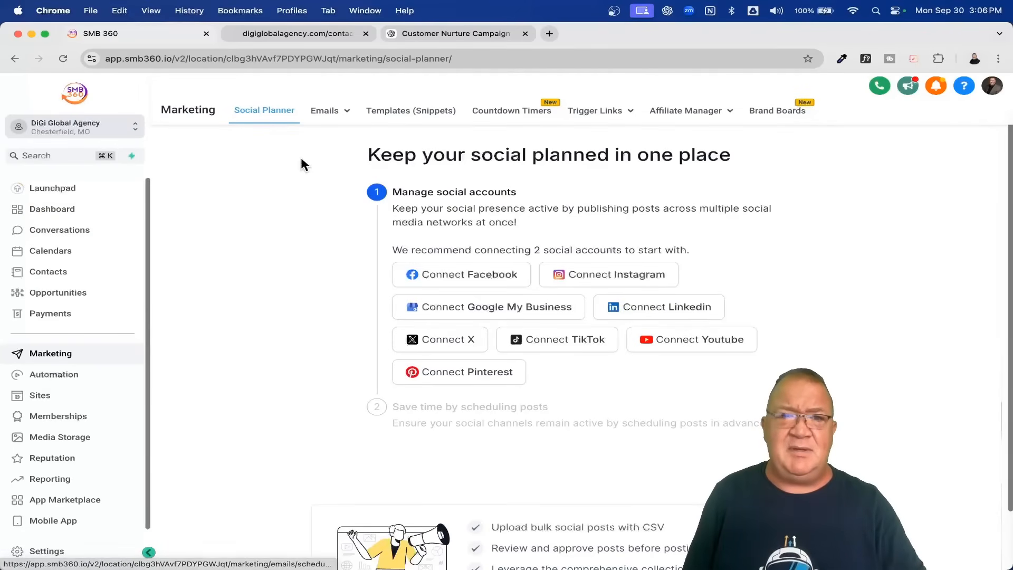
{"action": "mouse_move", "coordinate": [324, 115]}
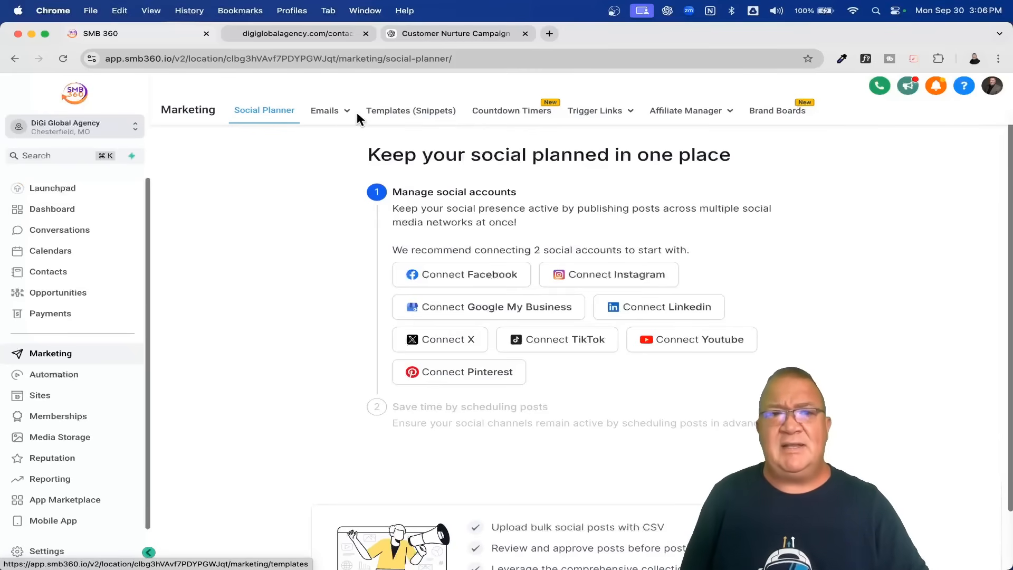
{"action": "left_click", "coordinate": [325, 158]}
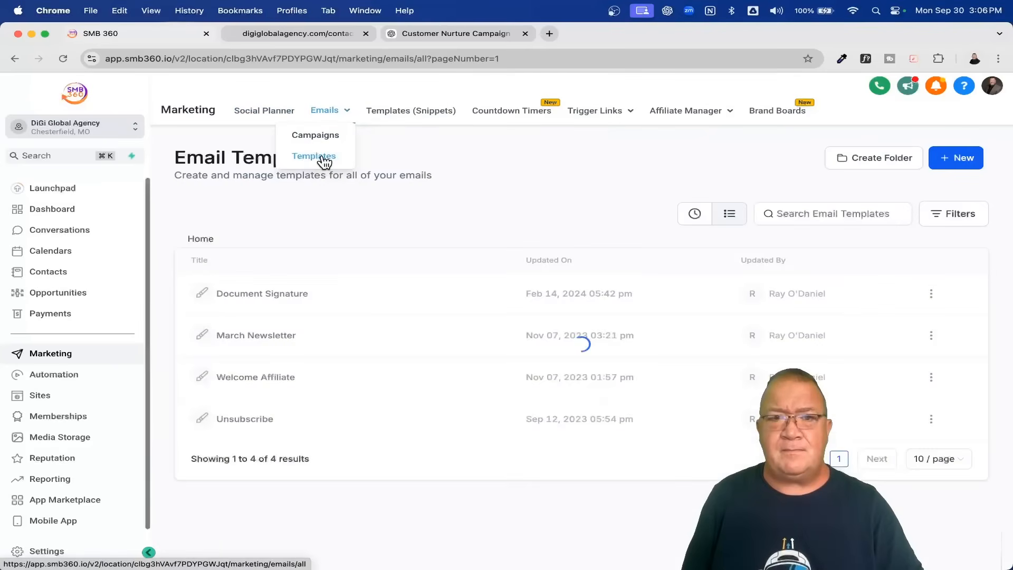
Create a blank email template using the Design Editor
{"action": "left_click", "coordinate": [959, 158]}
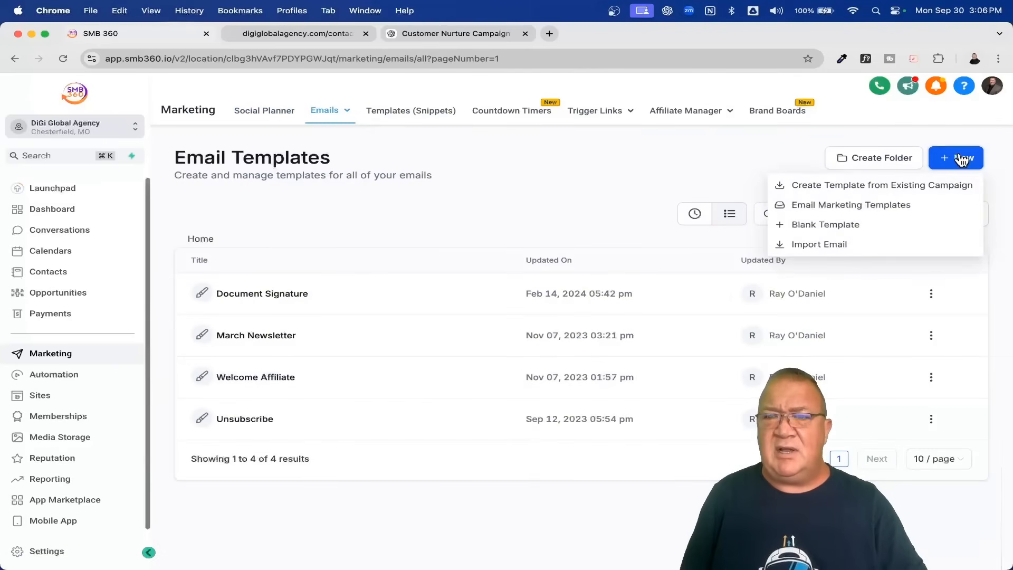
{"action": "left_click", "coordinate": [821, 231]}
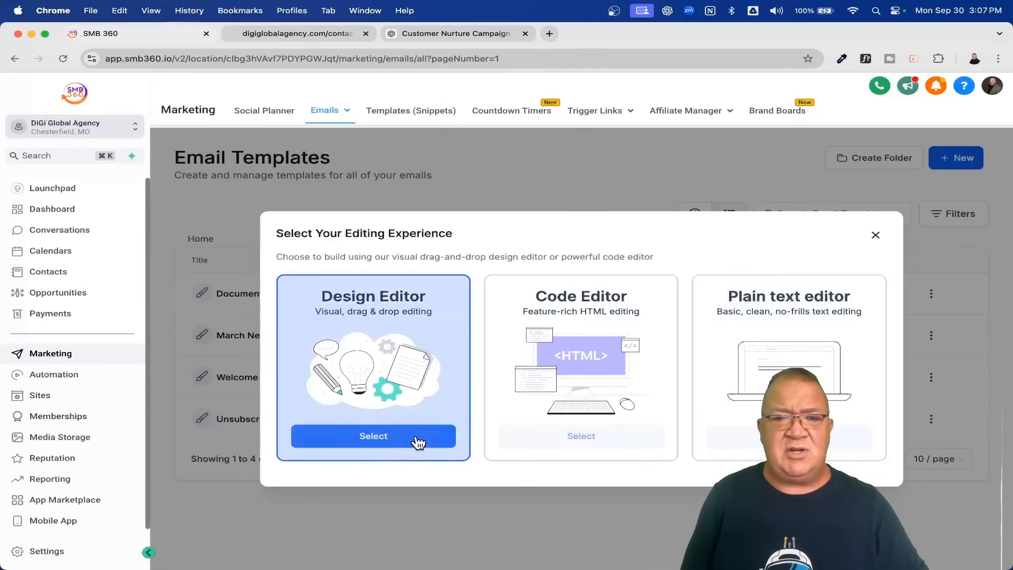
{"action": "left_click", "coordinate": [373, 435]}
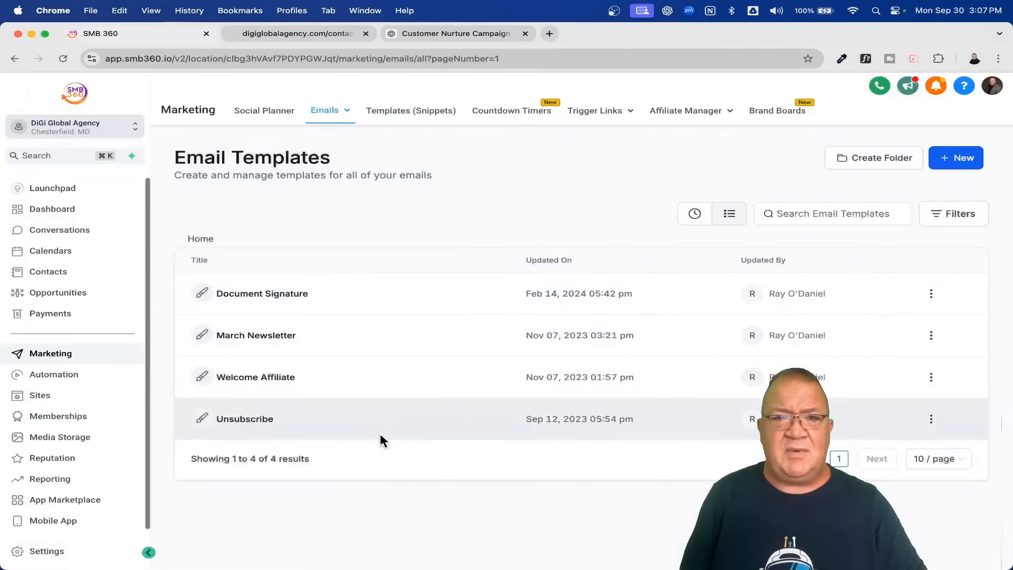
{"action": "mouse_move", "coordinate": [477, 207]}
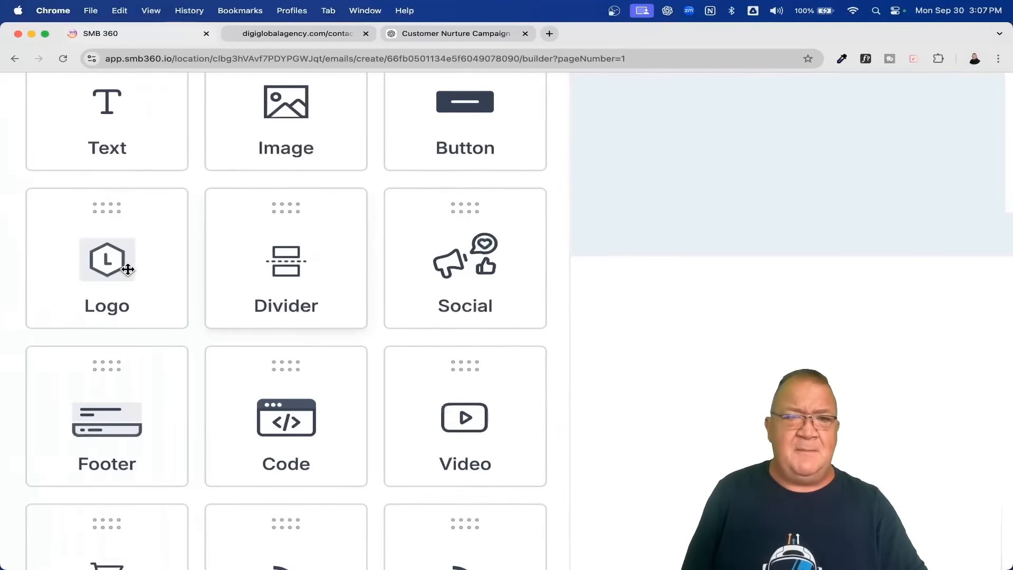
Look through the elements and layout blocks available for building the email template
{"action": "scroll", "coordinate": [128, 269], "scroll_direction": "up", "scroll_amount": 5}
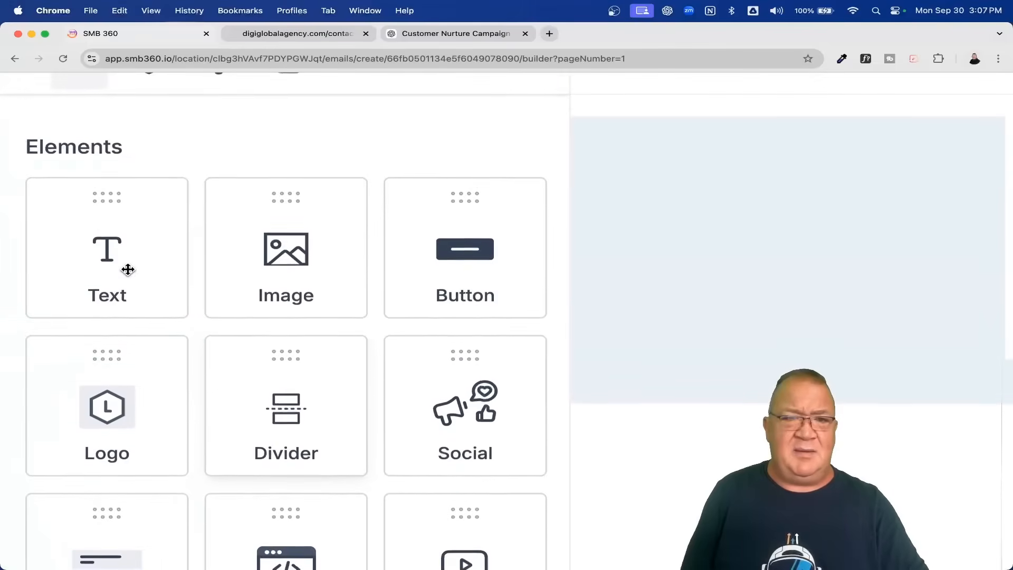
{"action": "scroll", "coordinate": [128, 270], "scroll_direction": "down", "scroll_amount": 4}
{"action": "scroll", "coordinate": [128, 268], "scroll_direction": "down", "scroll_amount": 5}
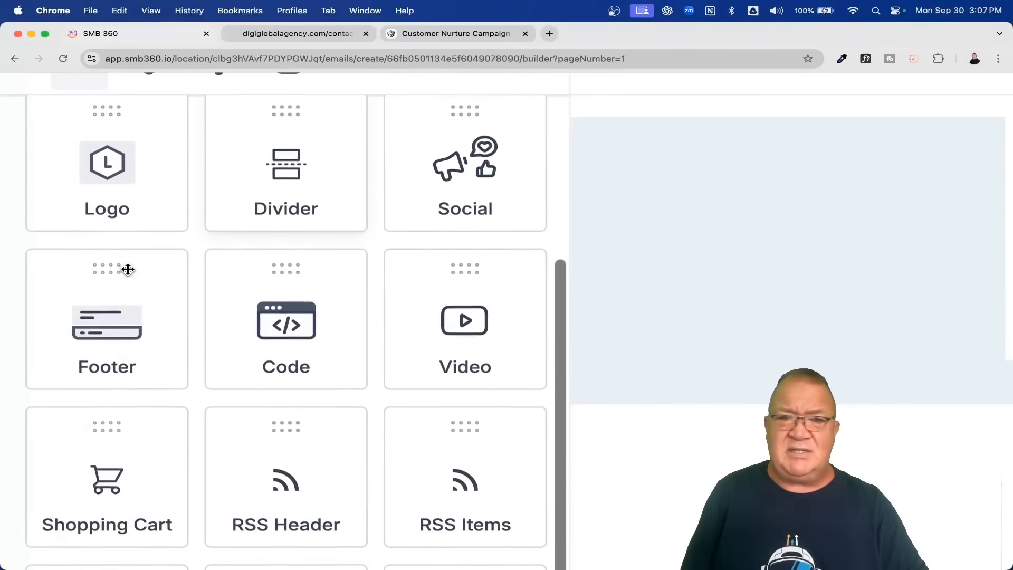
{"action": "scroll", "coordinate": [127, 267], "scroll_direction": "up", "scroll_amount": 5}
{"action": "scroll", "coordinate": [504, 448], "scroll_direction": "down", "scroll_amount": 8}
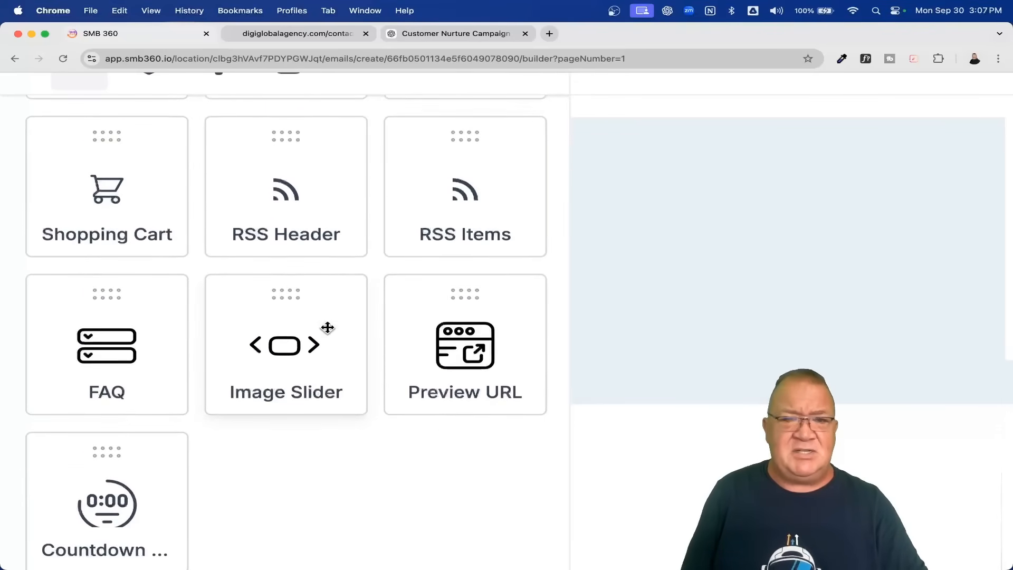
{"action": "scroll", "coordinate": [152, 383], "scroll_direction": "down", "scroll_amount": 10}
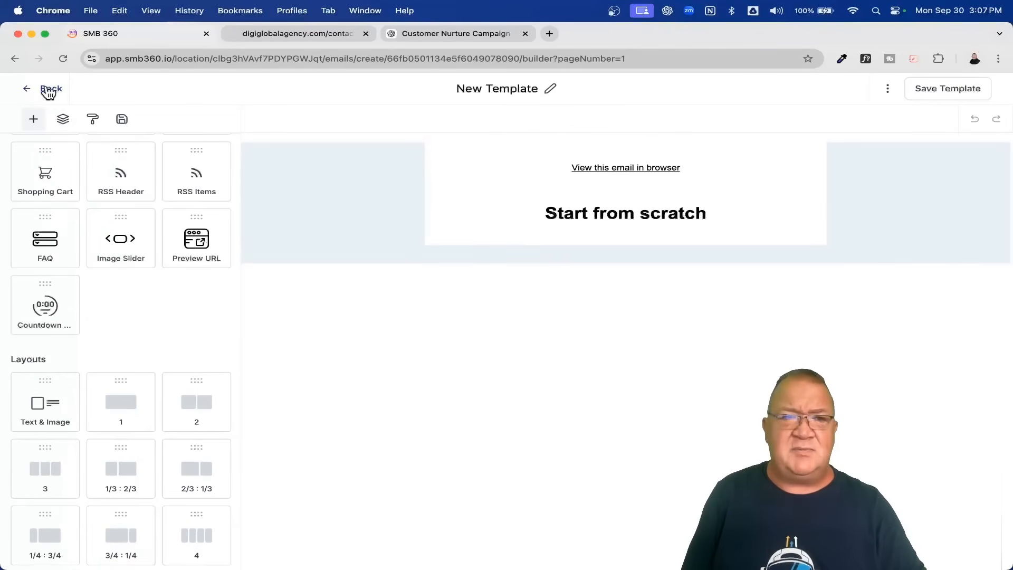
Return to the email templates list and open the March Newsletter template for editing
{"action": "left_click", "coordinate": [49, 90]}
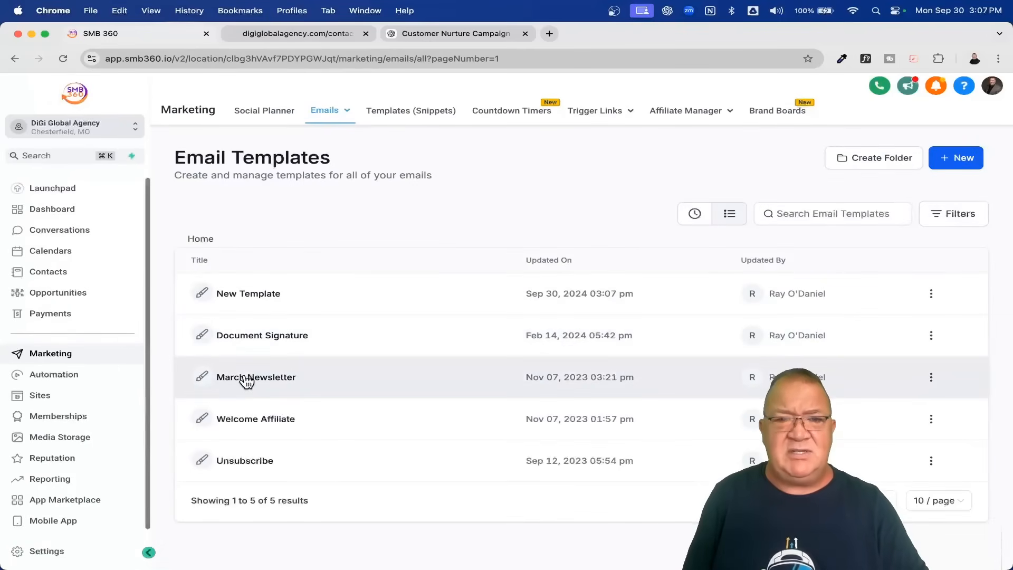
{"action": "left_click", "coordinate": [246, 378]}
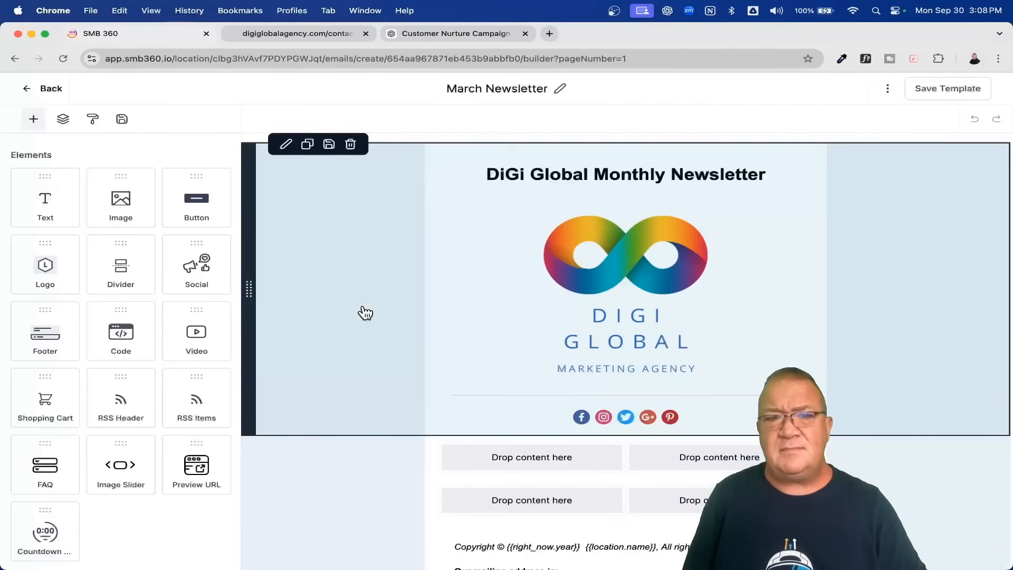
{"action": "left_click", "coordinate": [614, 319]}
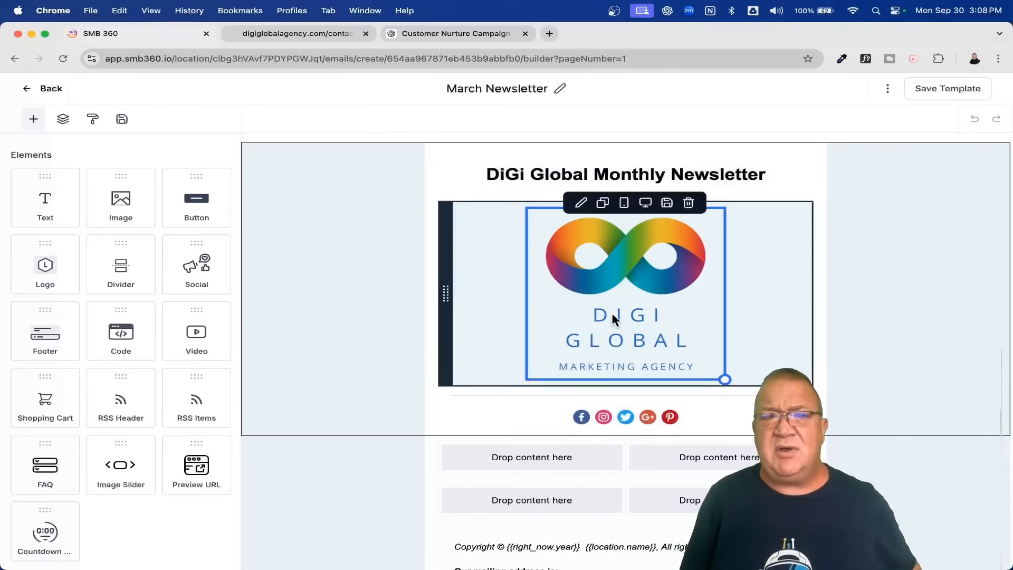
{"action": "left_click", "coordinate": [350, 249]}
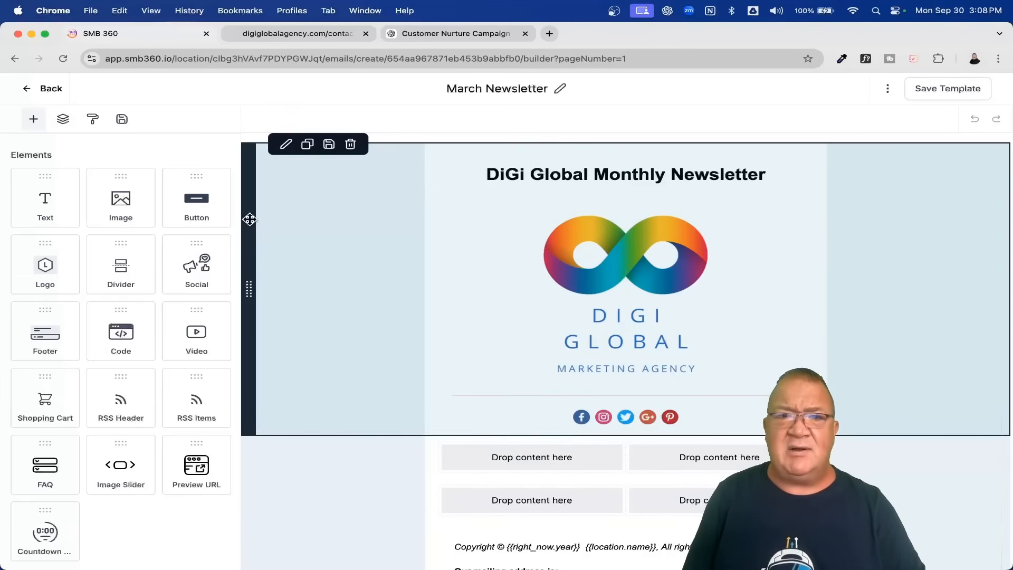
Examine the layout blocks, the newsletter's content sections and the text settings of its DiGi Global Monthly Newsletter heading
{"action": "scroll", "coordinate": [188, 260], "scroll_direction": "down", "scroll_amount": 5}
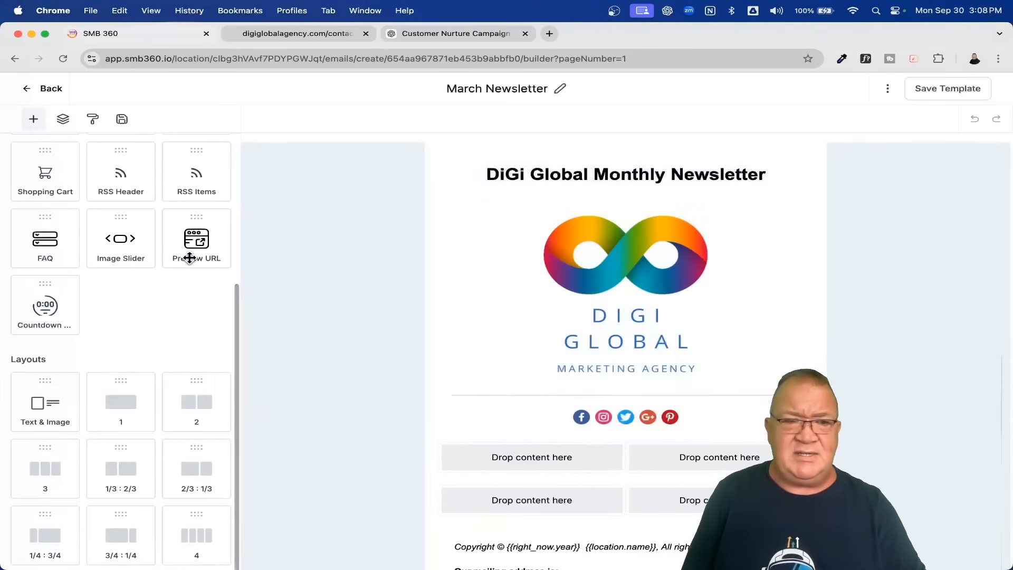
{"action": "scroll", "coordinate": [128, 436], "scroll_direction": "up", "scroll_amount": 3}
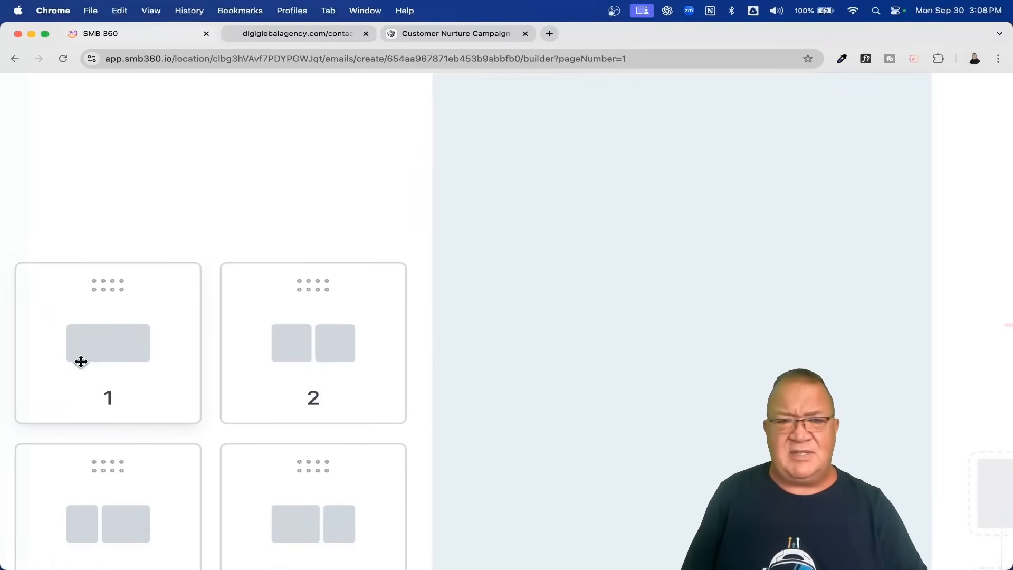
{"action": "scroll", "coordinate": [80, 361], "scroll_direction": "down", "scroll_amount": 5}
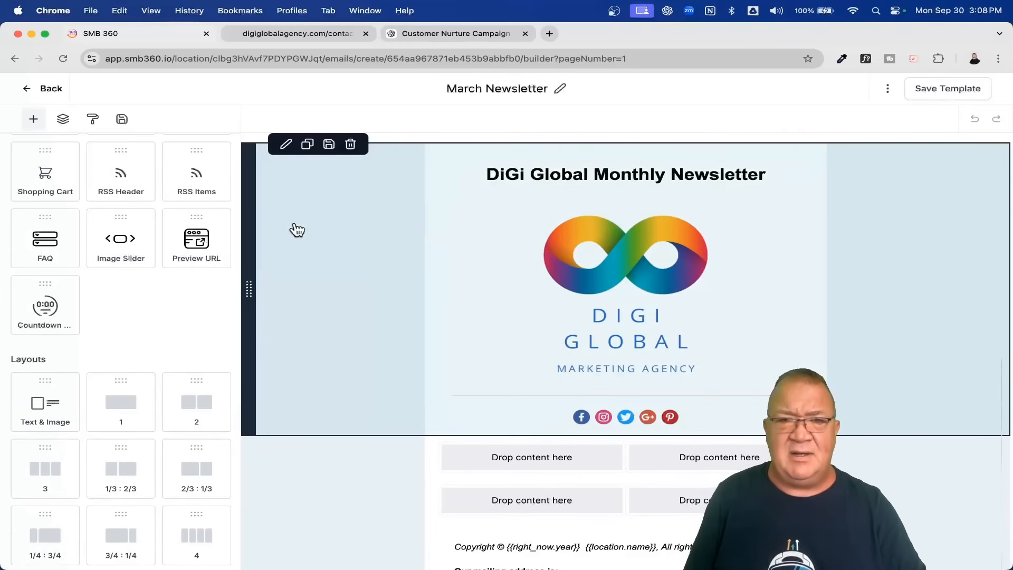
{"action": "scroll", "coordinate": [265, 243], "scroll_direction": "down", "scroll_amount": 2}
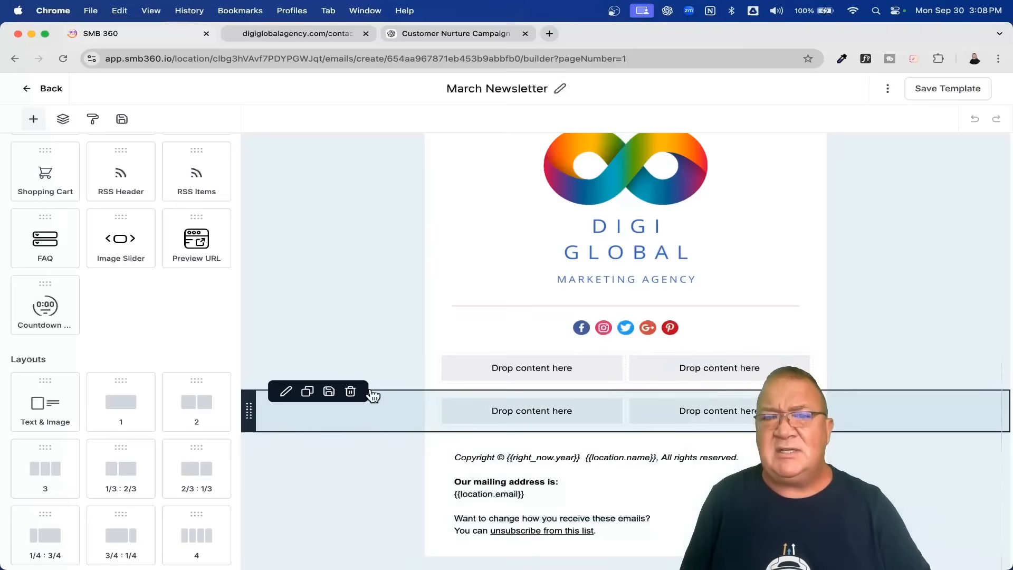
{"action": "scroll", "coordinate": [373, 394], "scroll_direction": "up", "scroll_amount": 3}
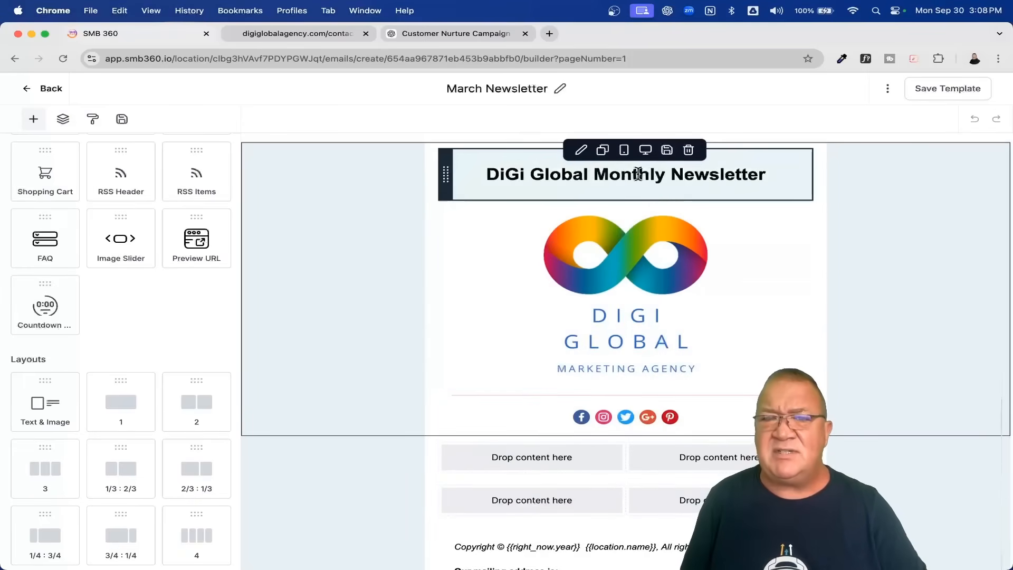
{"action": "left_click", "coordinate": [633, 177]}
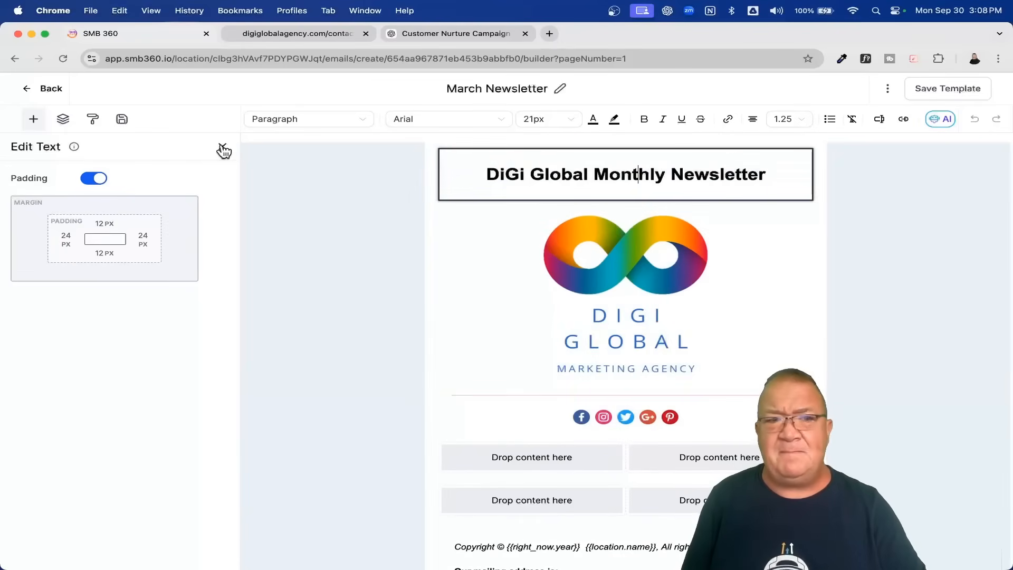
{"action": "left_click", "coordinate": [222, 148]}
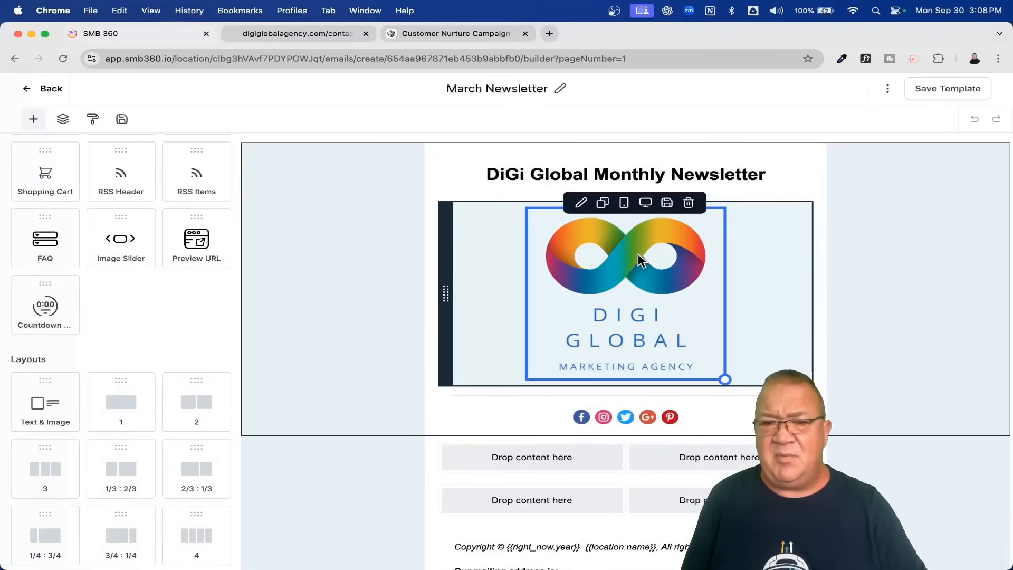
Insert a three-column layout between the two existing two-column rows of the newsletter
{"action": "scroll", "coordinate": [638, 253], "scroll_direction": "down", "scroll_amount": 3}
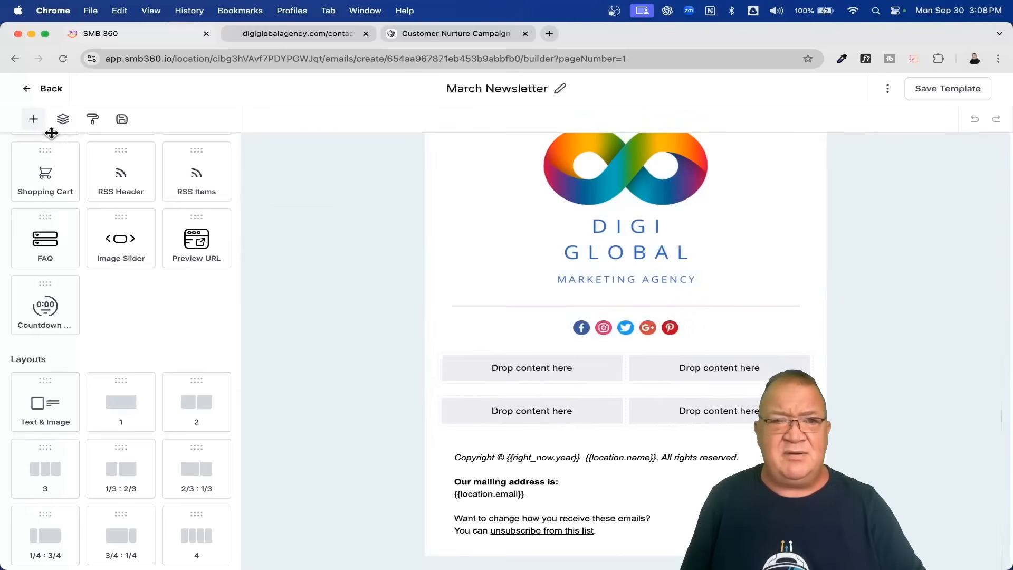
{"action": "scroll", "coordinate": [93, 290], "scroll_direction": "up", "scroll_amount": 5}
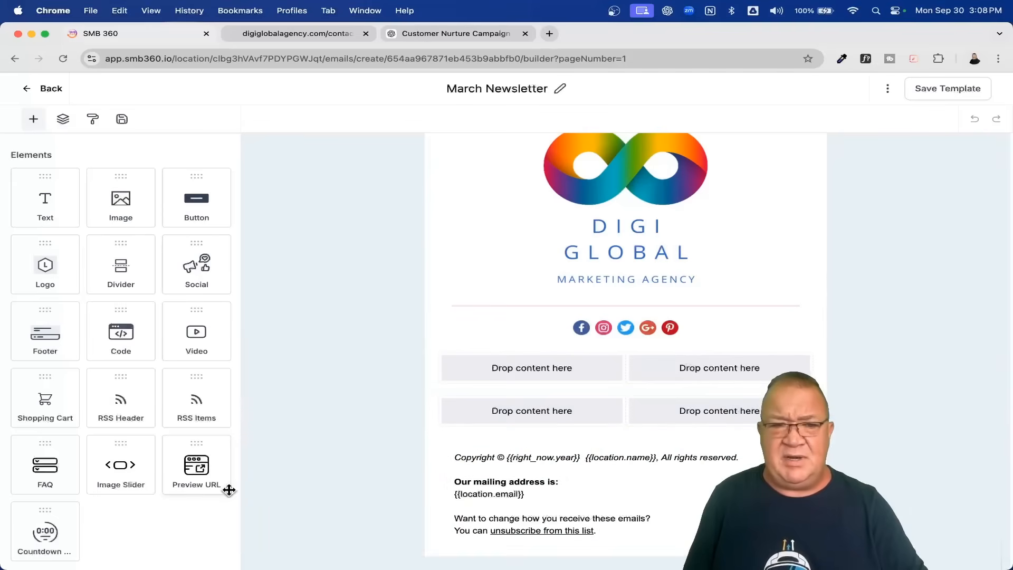
{"action": "scroll", "coordinate": [224, 485], "scroll_direction": "down", "scroll_amount": 5}
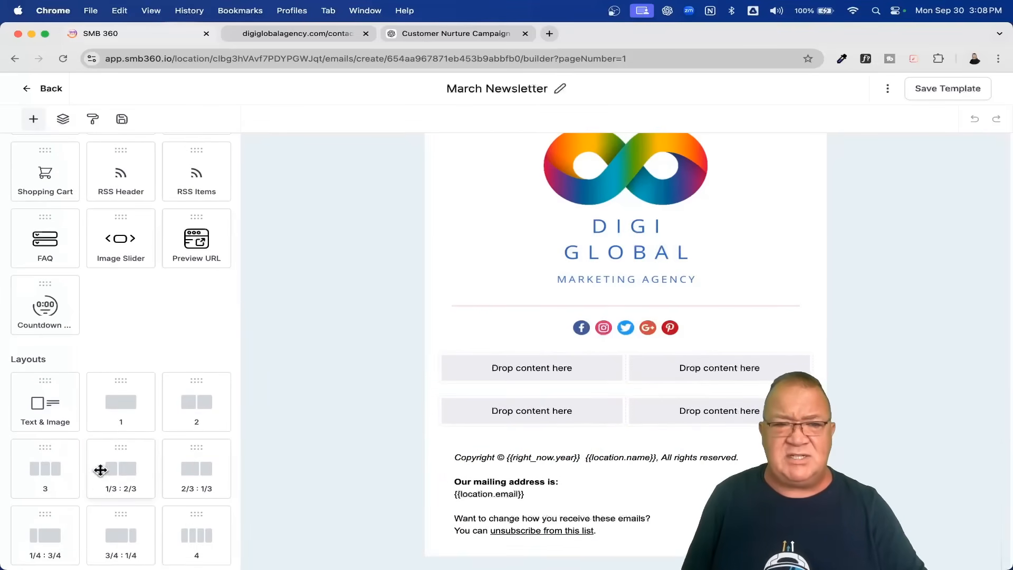
{"action": "left_click_drag", "start_coordinate": [34, 452], "coordinate": [536, 401]}
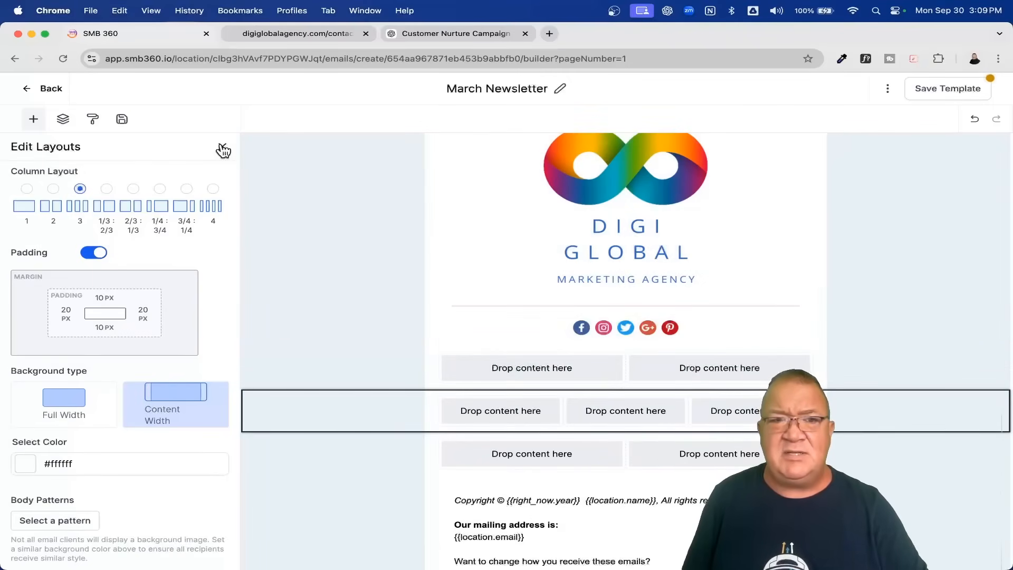
{"action": "left_click", "coordinate": [222, 146]}
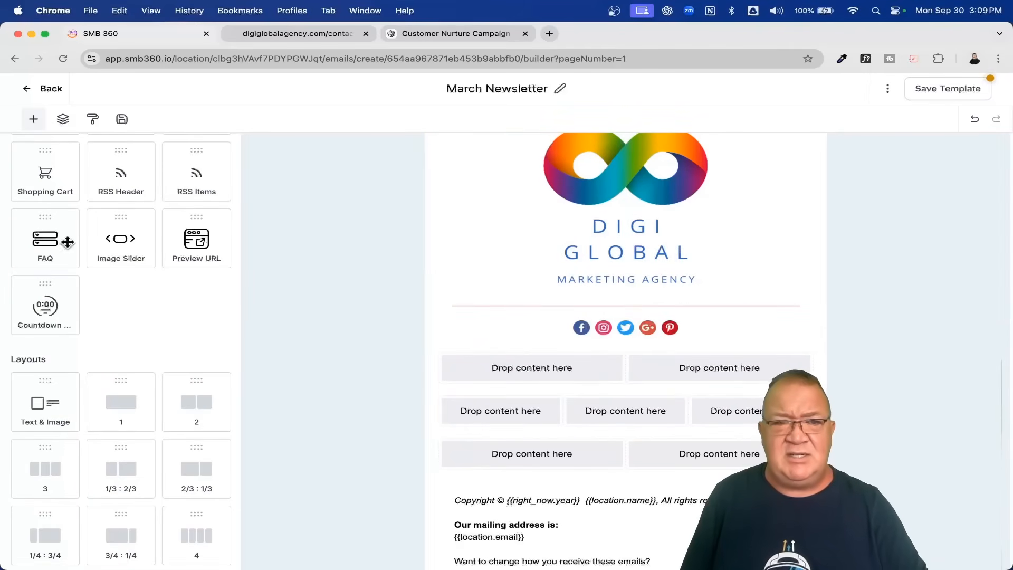
Try an FAQ element in the middle column of the three-column row, and delete it
{"action": "left_click_drag", "start_coordinate": [45, 237], "coordinate": [614, 414]}
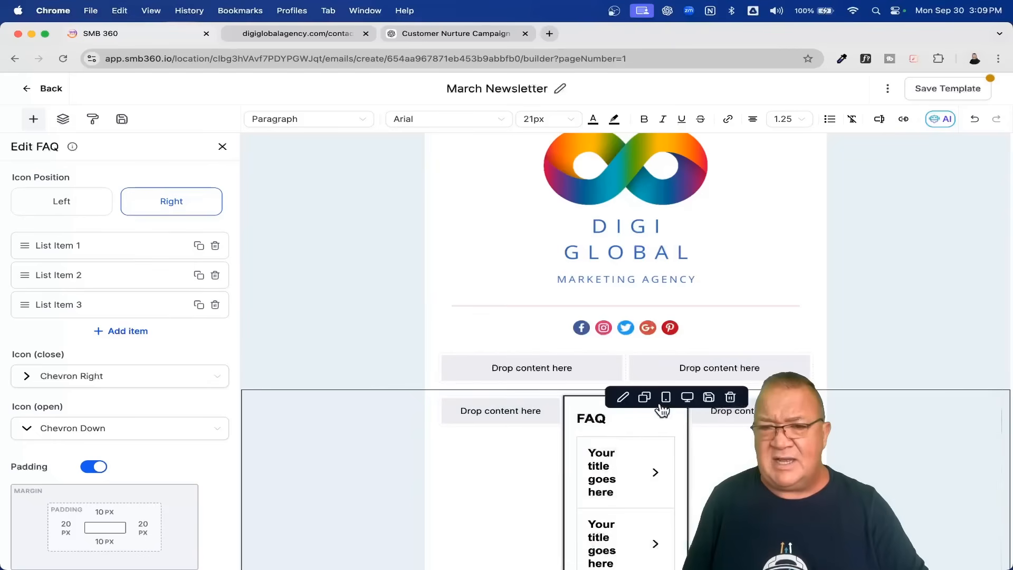
{"action": "left_click", "coordinate": [732, 397]}
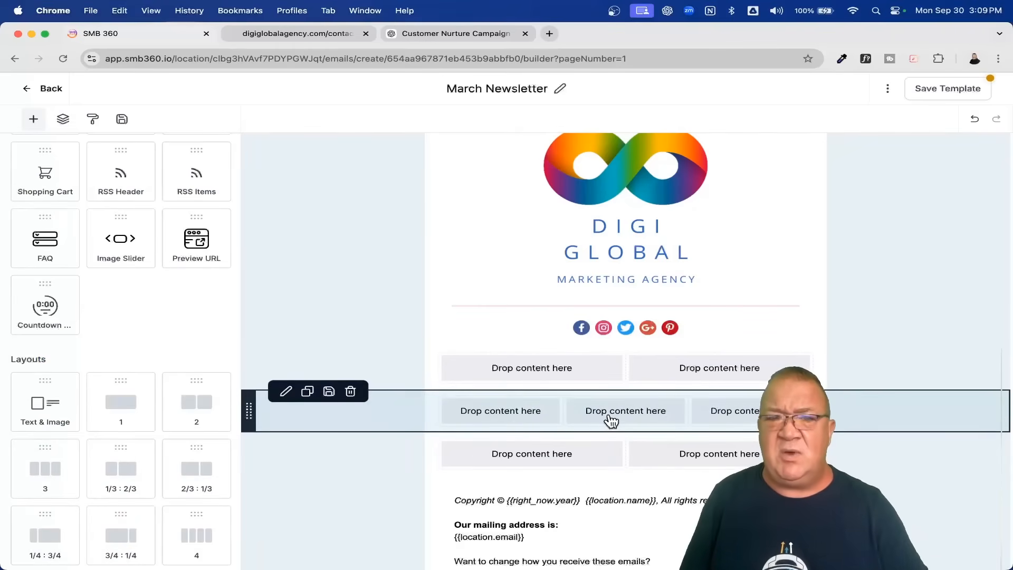
{"action": "key", "text": "ctrl+Up"}
{"action": "left_click", "coordinate": [621, 381]}
Save the March Newsletter template and dismiss the notification
{"action": "scroll", "coordinate": [622, 385], "scroll_direction": "up", "scroll_amount": 2}
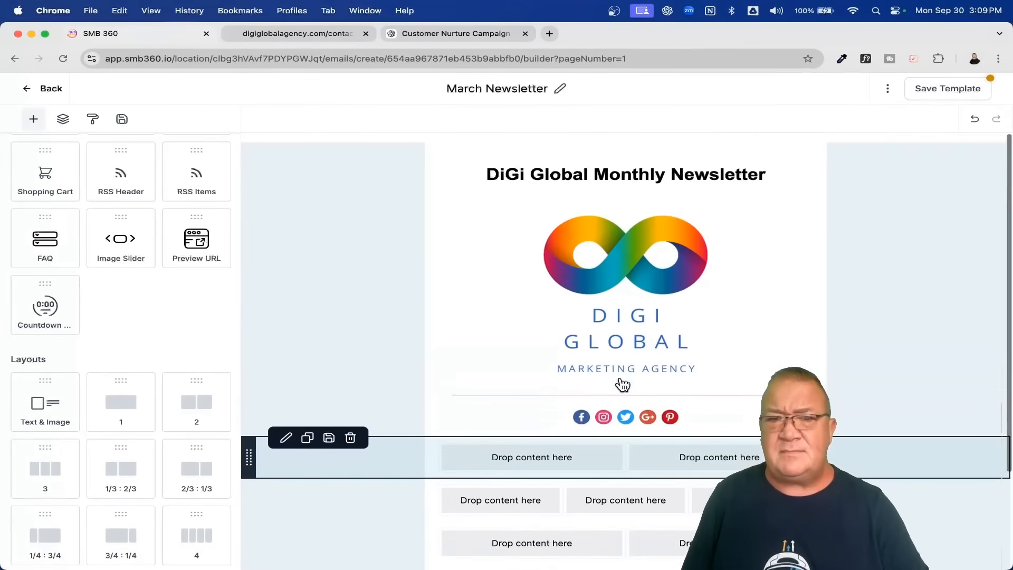
{"action": "left_click", "coordinate": [601, 232]}
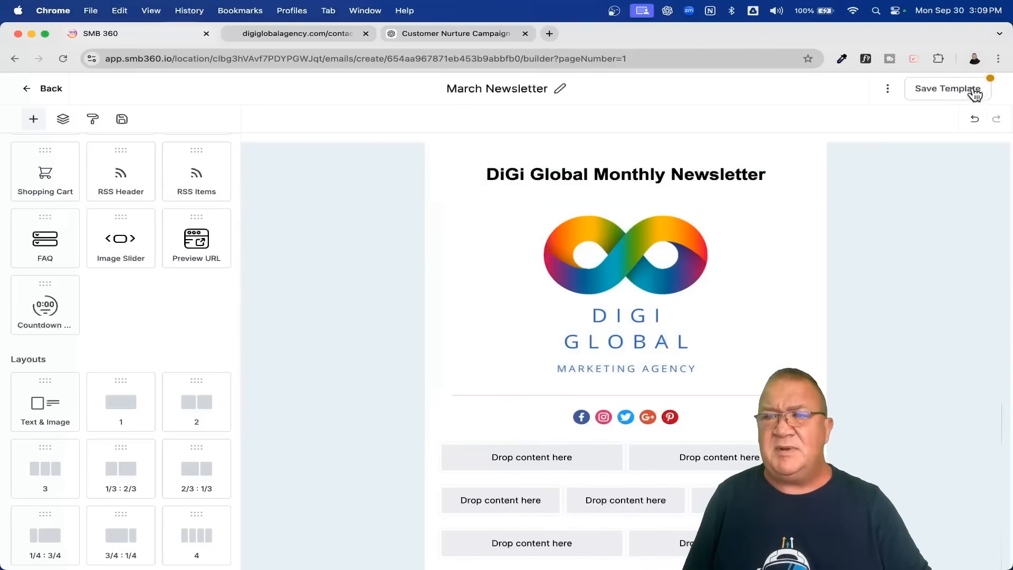
{"action": "left_click", "coordinate": [946, 90]}
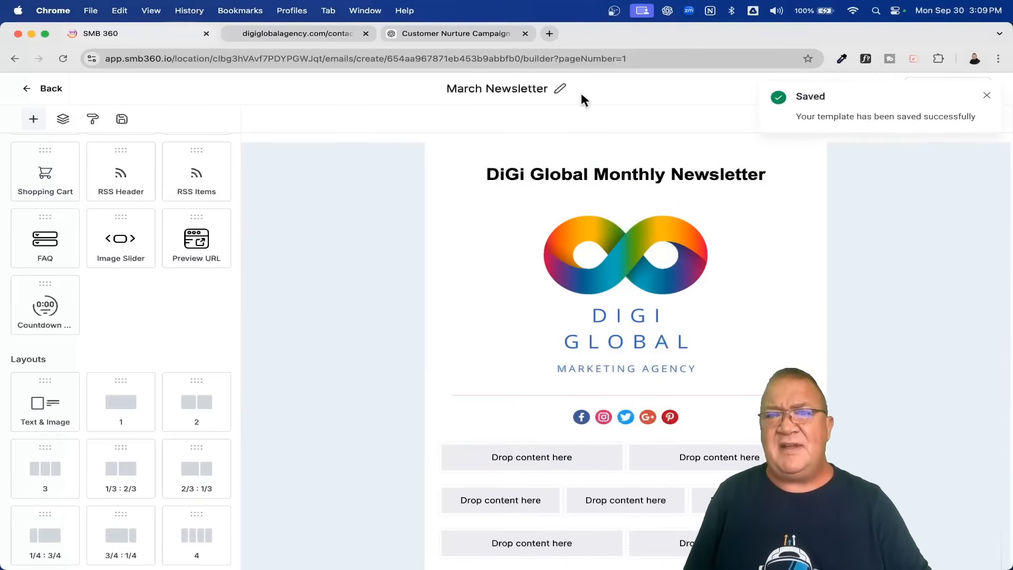
{"action": "left_click", "coordinate": [986, 95]}
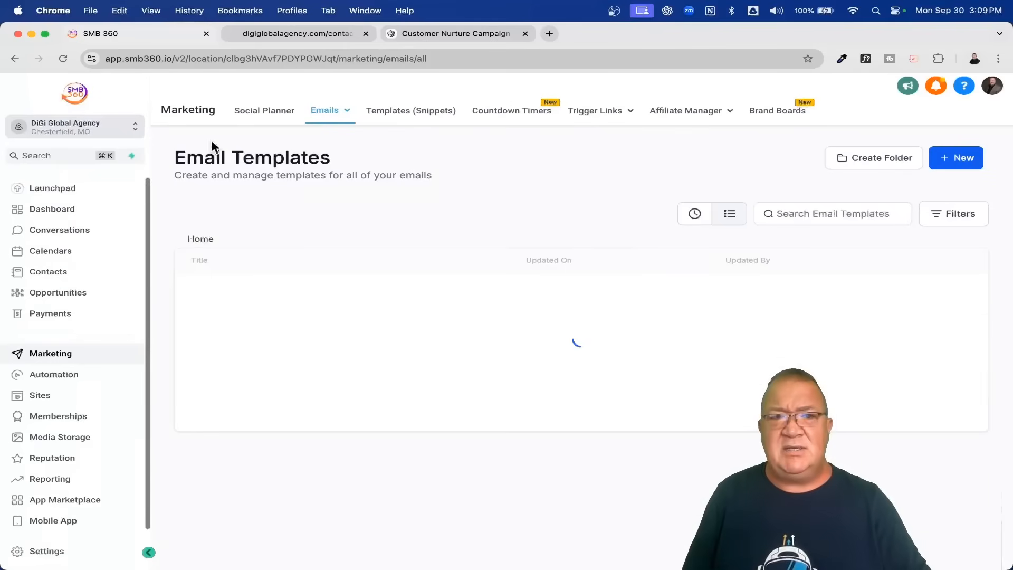
Start a new email snippet, examine its name, subject, body and test-send fields, and close it without saving
{"action": "left_click", "coordinate": [402, 117]}
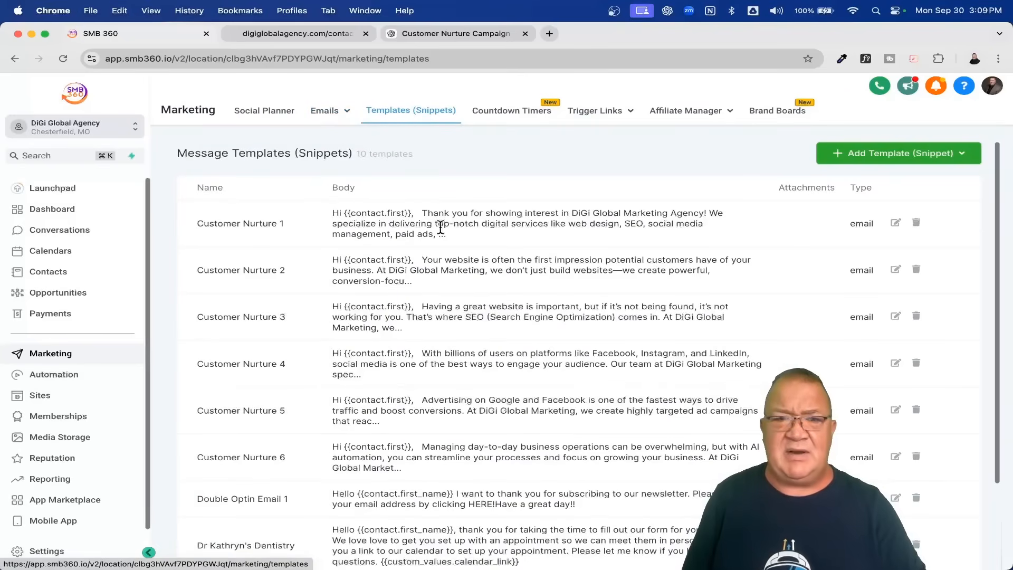
{"action": "left_click", "coordinate": [875, 156]}
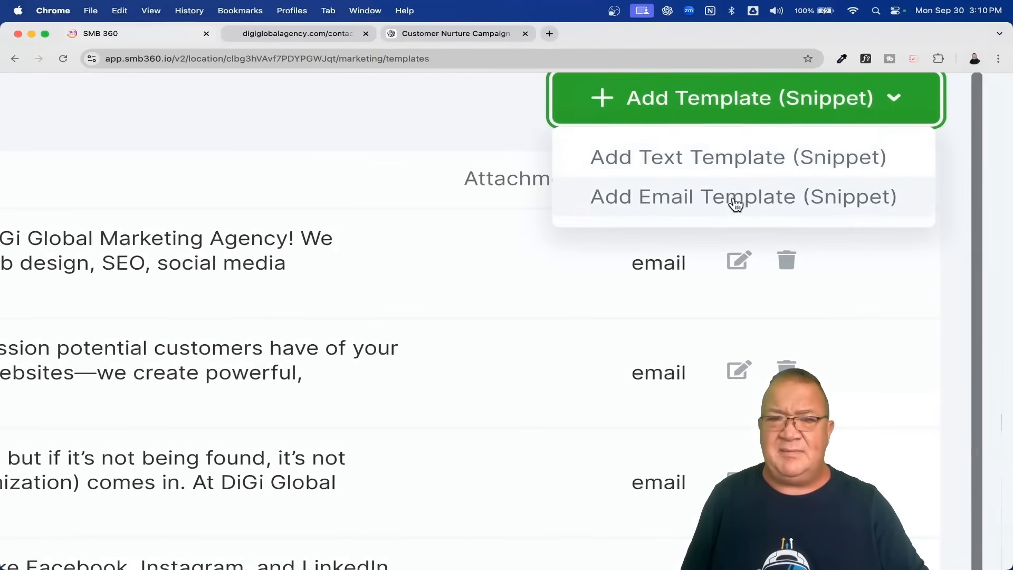
{"action": "left_click", "coordinate": [733, 204]}
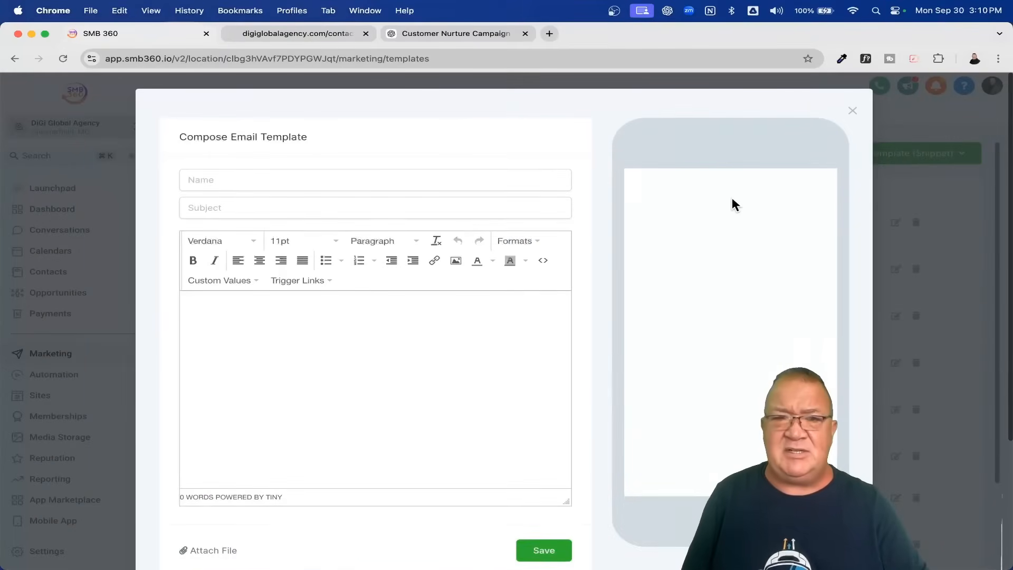
{"action": "left_click", "coordinate": [205, 180]}
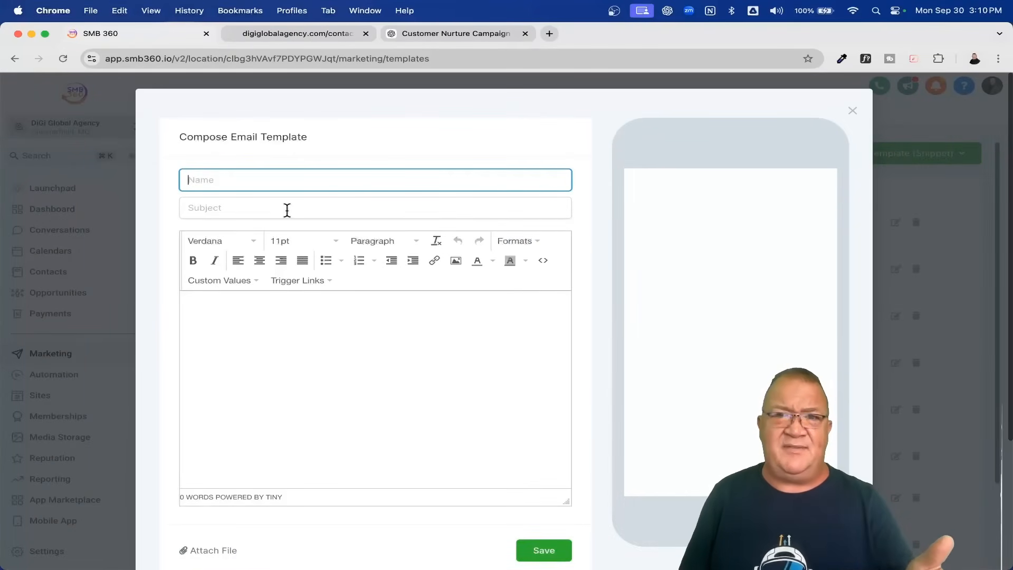
{"action": "left_click", "coordinate": [257, 206]}
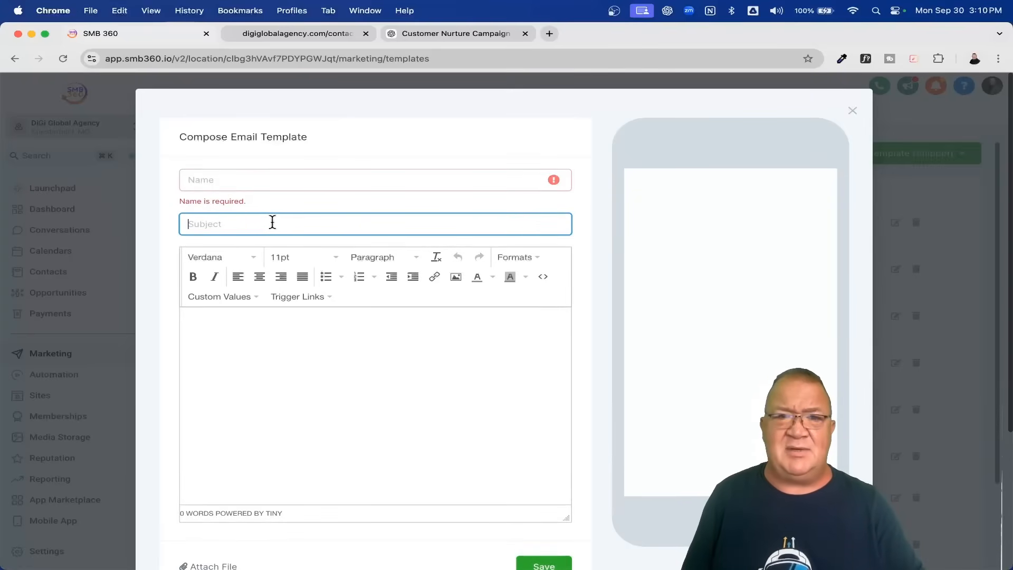
{"action": "left_click", "coordinate": [265, 355]}
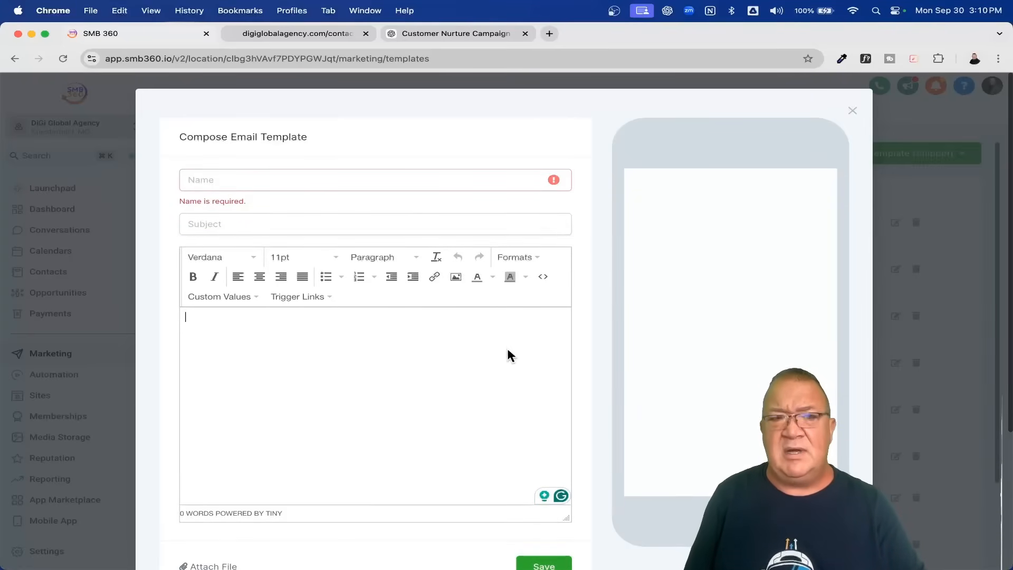
{"action": "scroll", "coordinate": [401, 366], "scroll_direction": "down", "scroll_amount": 3}
{"action": "scroll", "coordinate": [399, 360], "scroll_direction": "down", "scroll_amount": 1}
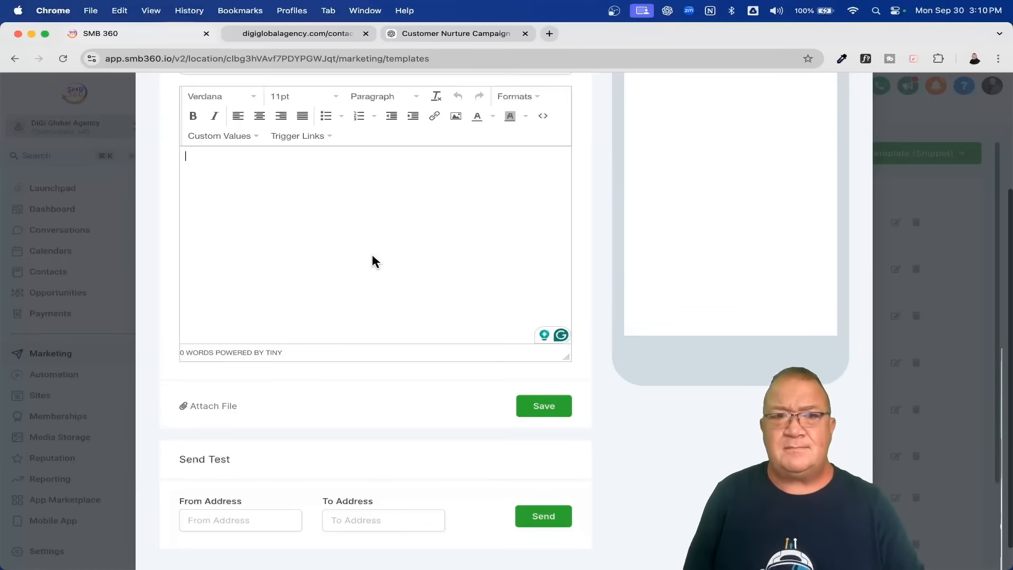
{"action": "scroll", "coordinate": [668, 384], "scroll_direction": "up", "scroll_amount": 3}
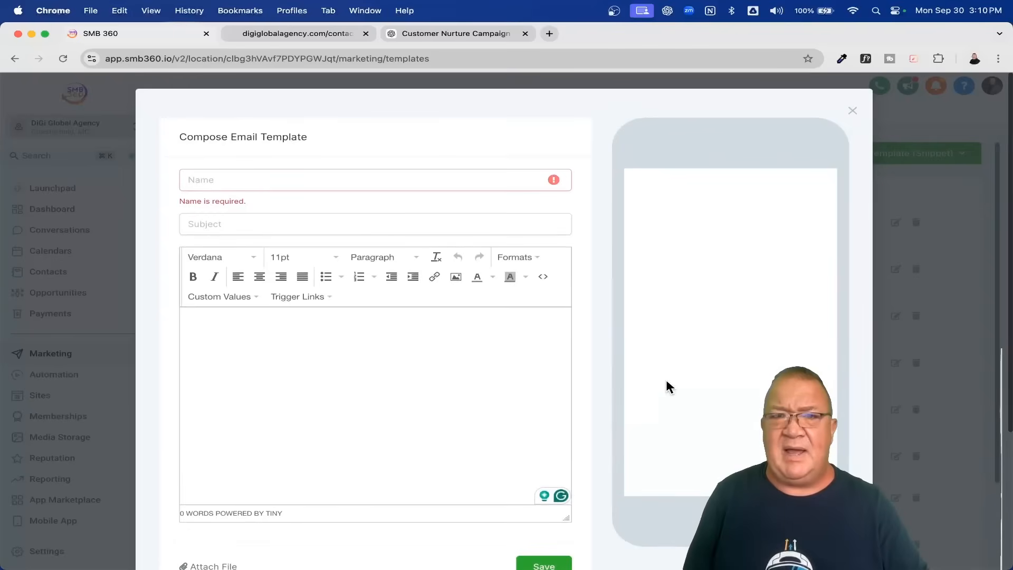
{"action": "left_click", "coordinate": [854, 113]}
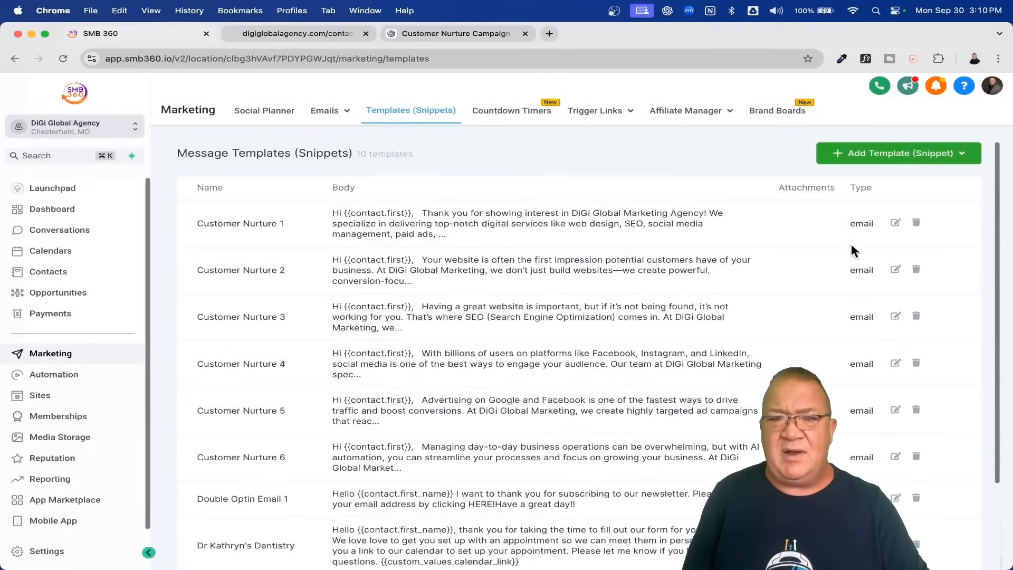
Open the Customer Nurture 1 snippet and examine the {{contact.first}} merge field in its subject line and greeting
{"action": "left_click", "coordinate": [895, 224]}
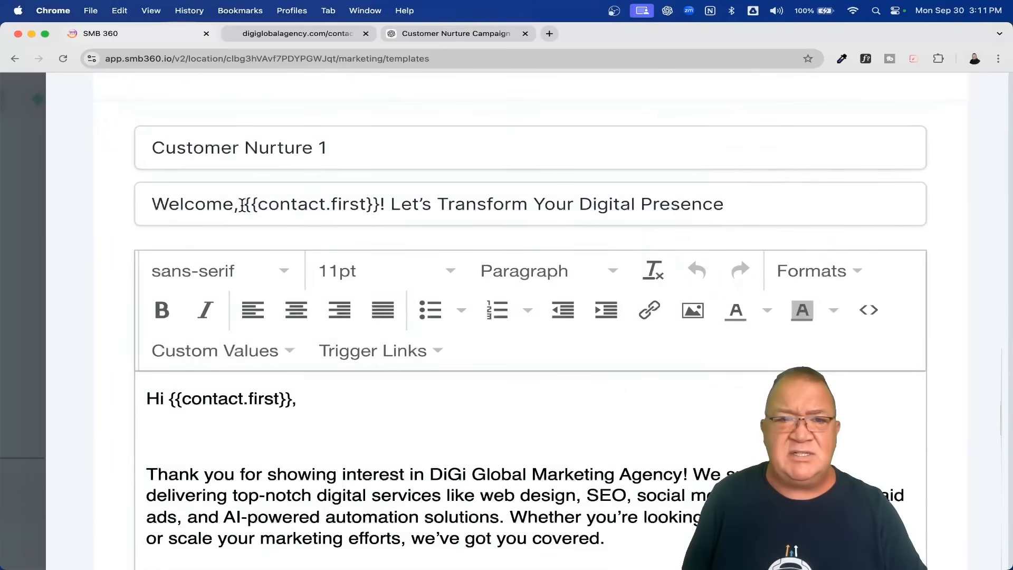
{"action": "left_click", "coordinate": [234, 207]}
{"action": "left_click_drag", "start_coordinate": [243, 204], "coordinate": [380, 198]}
{"action": "left_click", "coordinate": [378, 200]}
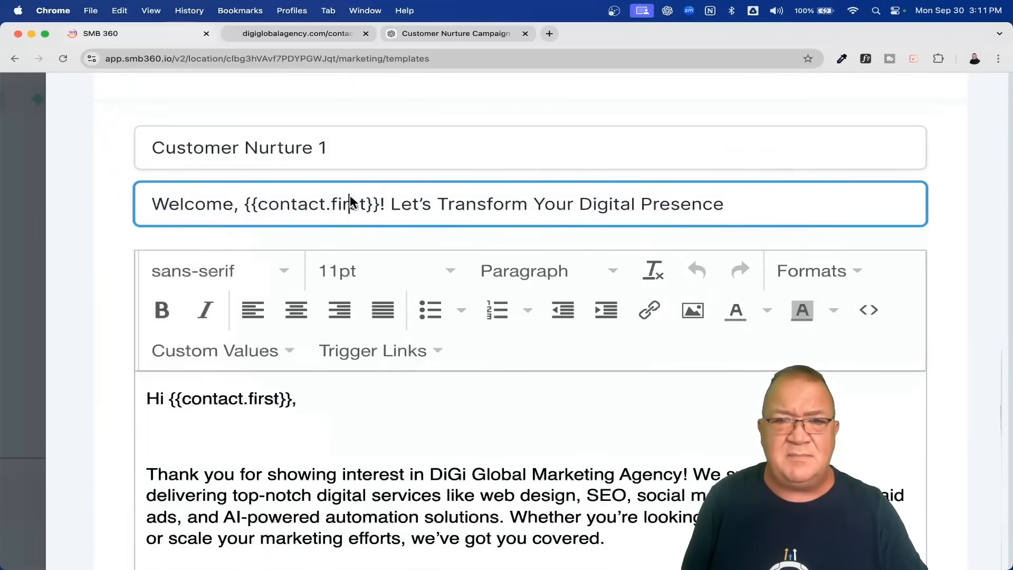
{"action": "left_click_drag", "start_coordinate": [242, 204], "coordinate": [377, 205]}
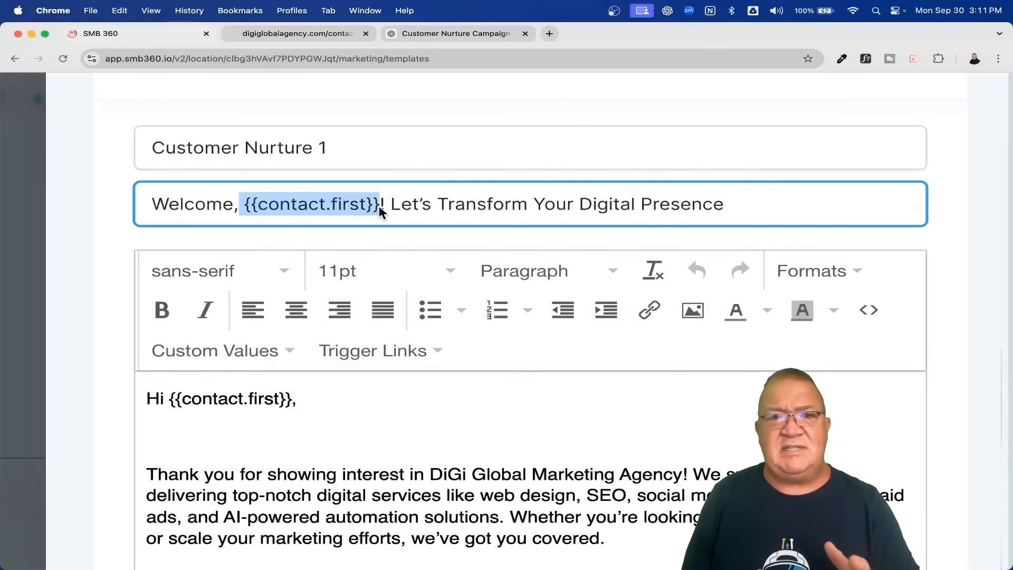
{"action": "scroll", "coordinate": [379, 208], "scroll_direction": "down", "scroll_amount": 4}
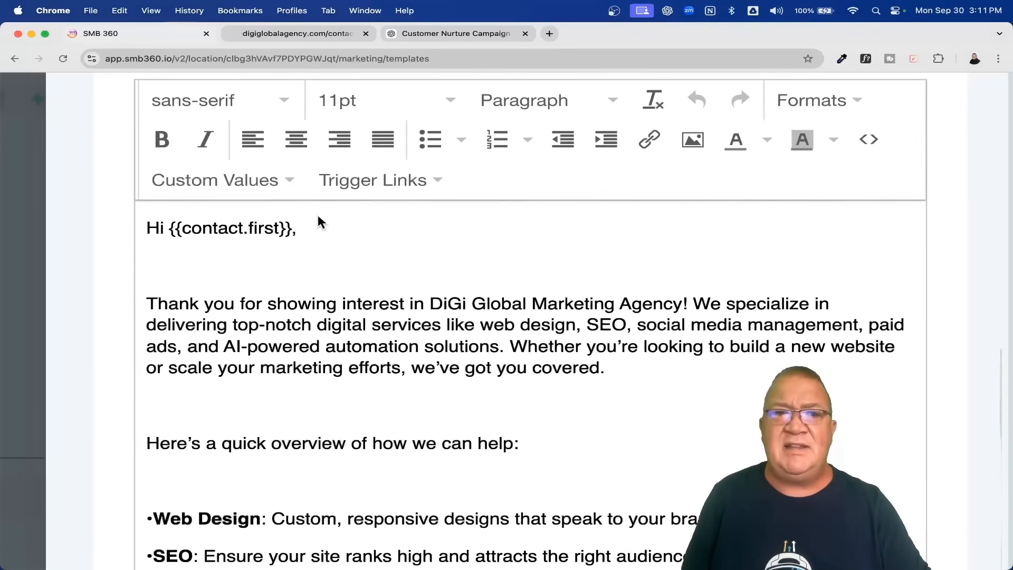
{"action": "left_click_drag", "start_coordinate": [182, 228], "coordinate": [280, 228]}
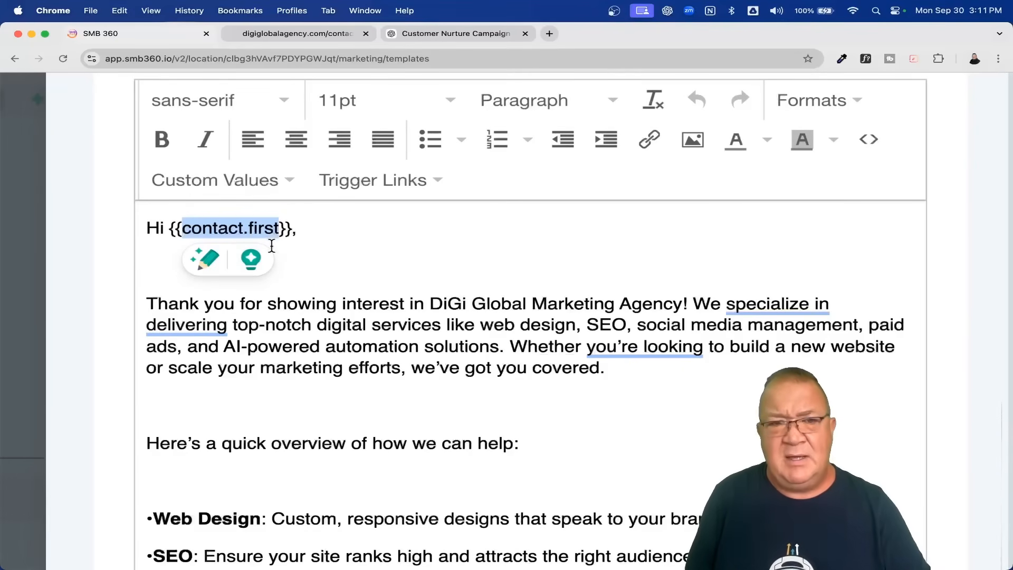
{"action": "left_click", "coordinate": [323, 232]}
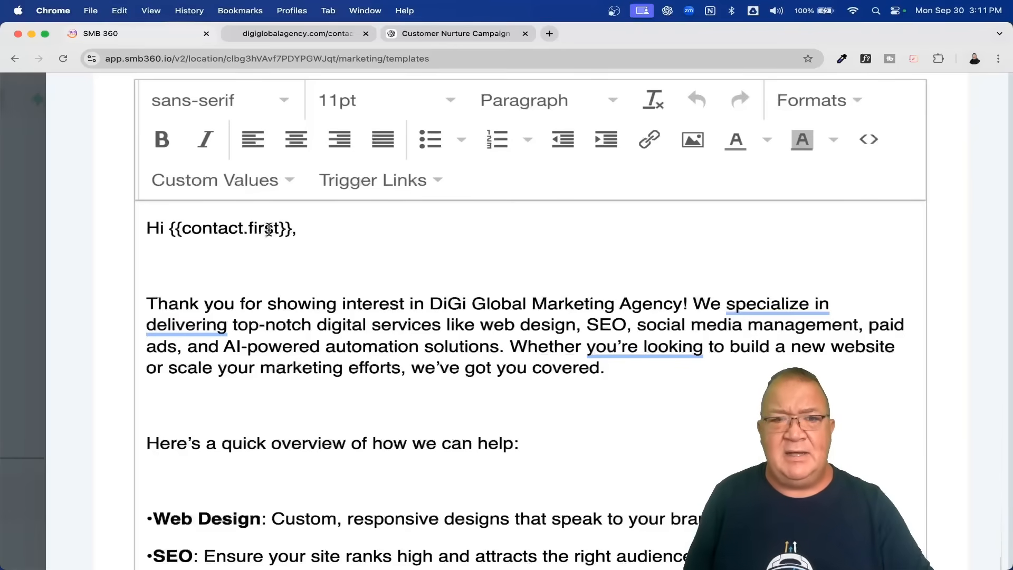
Read through the Customer Nurture 1 body to the {{location.name}} merge field in its sign-off
{"action": "scroll", "coordinate": [540, 340], "scroll_direction": "down", "scroll_amount": 4}
{"action": "scroll", "coordinate": [540, 340], "scroll_direction": "down", "scroll_amount": 10}
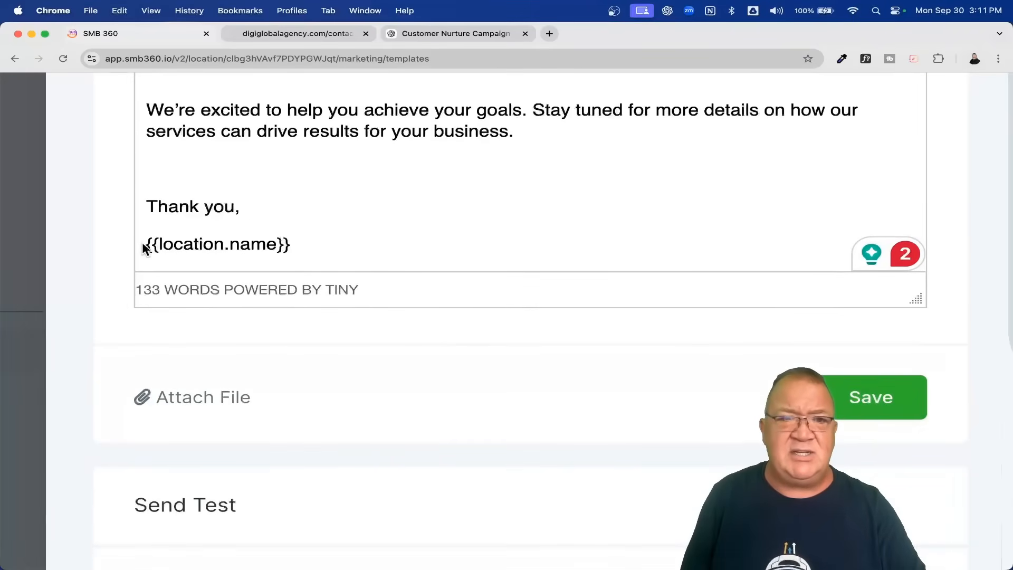
{"action": "left_click_drag", "start_coordinate": [290, 245], "coordinate": [140, 257]}
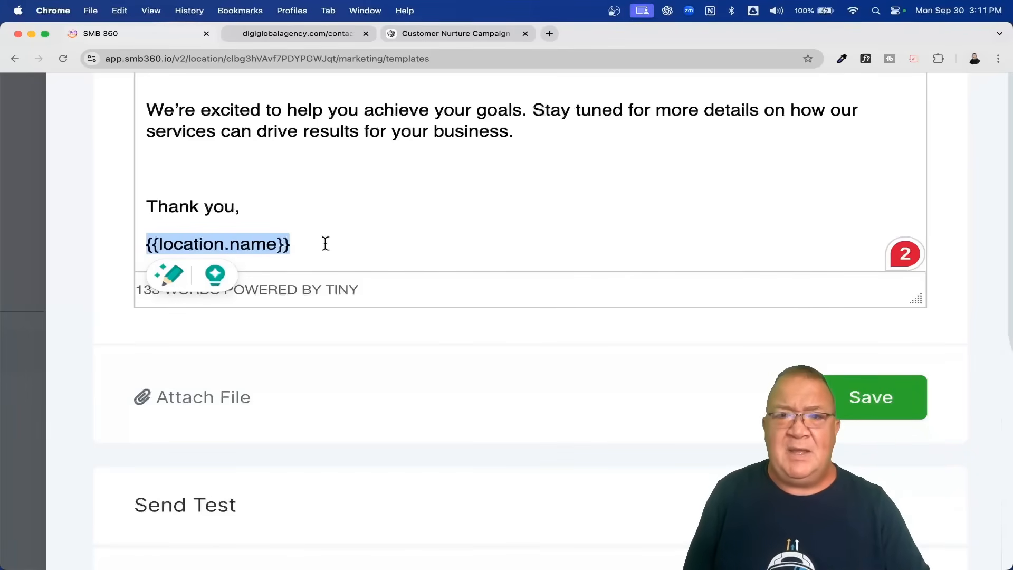
{"action": "scroll", "coordinate": [326, 243], "scroll_direction": "down", "scroll_amount": 5}
{"action": "scroll", "coordinate": [325, 244], "scroll_direction": "up", "scroll_amount": 3}
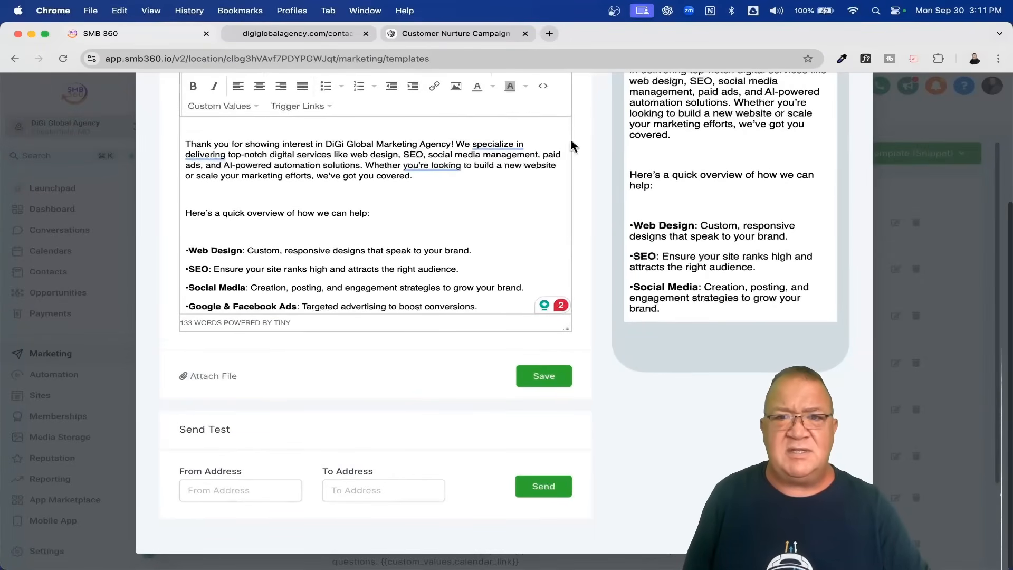
Browse the custom values available for the Customer Nurture 1 snippet, including the Contact, User, Message and Account categories
{"action": "scroll", "coordinate": [570, 144], "scroll_direction": "up", "scroll_amount": 4}
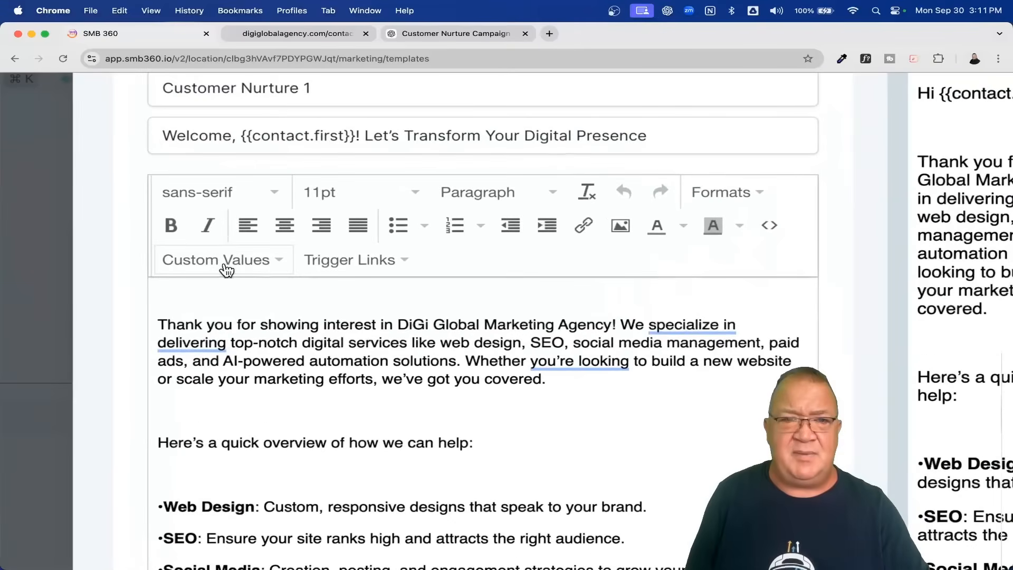
{"action": "left_click", "coordinate": [227, 268]}
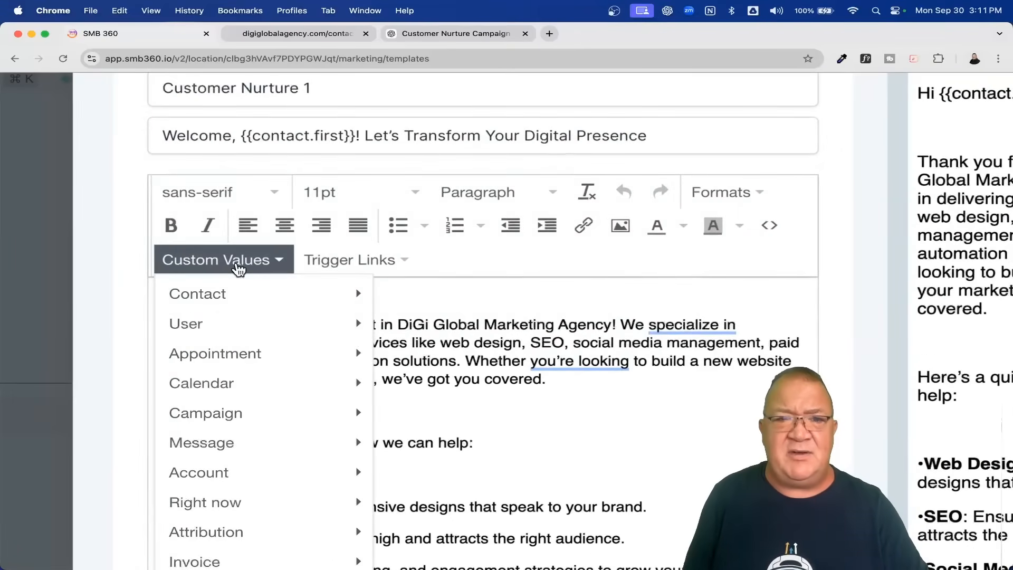
{"action": "scroll", "coordinate": [239, 269], "scroll_direction": "down", "scroll_amount": 3}
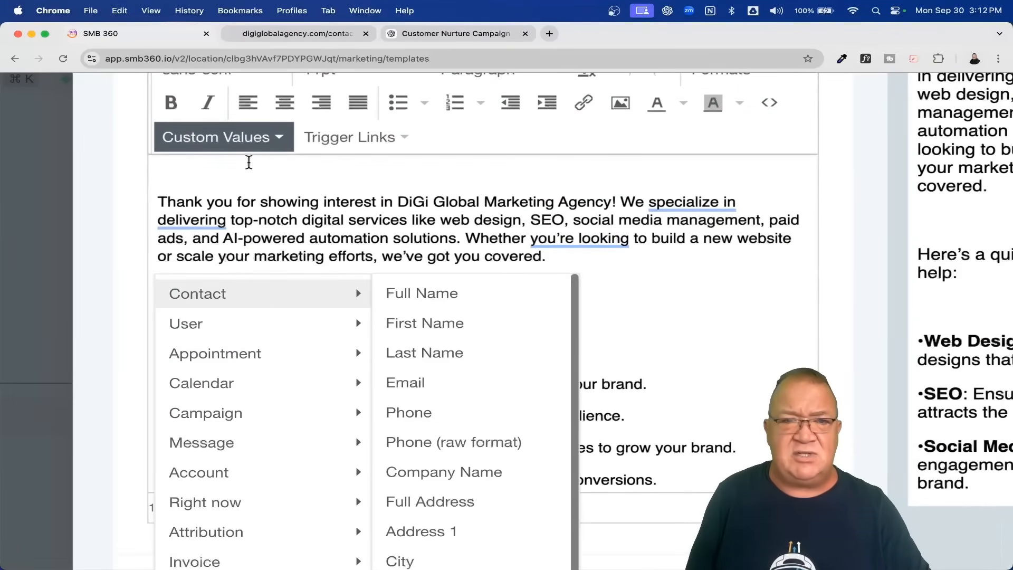
{"action": "left_click", "coordinate": [245, 142]}
{"action": "left_click", "coordinate": [244, 141]}
{"action": "mouse_move", "coordinate": [238, 174]}
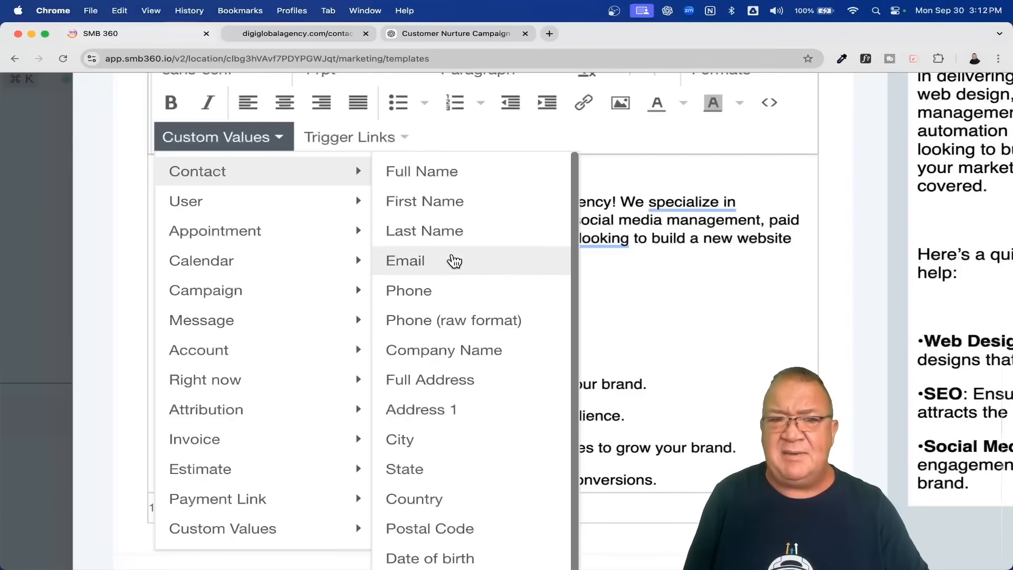
{"action": "scroll", "coordinate": [453, 323], "scroll_direction": "down", "scroll_amount": 1}
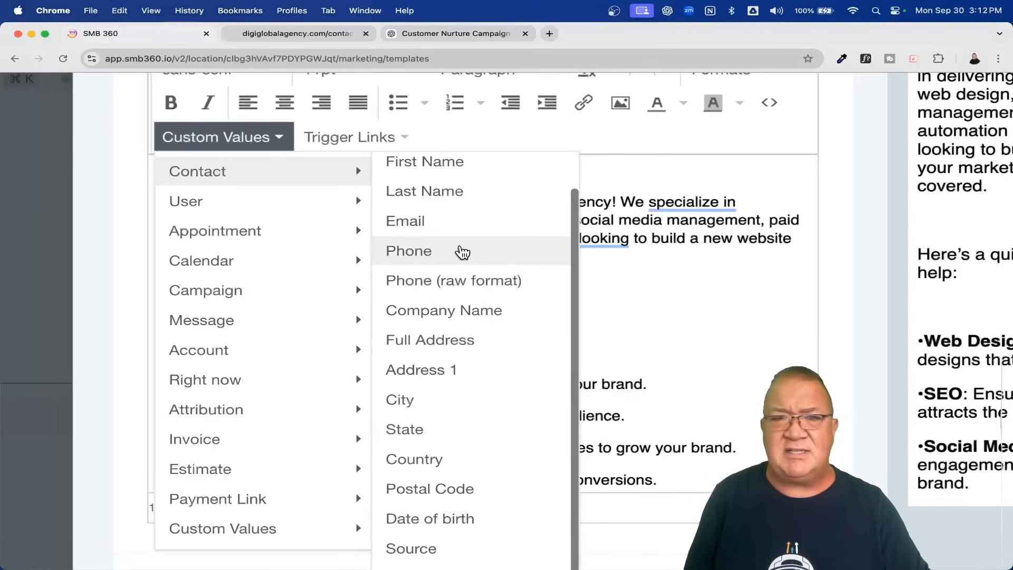
{"action": "mouse_move", "coordinate": [252, 207]}
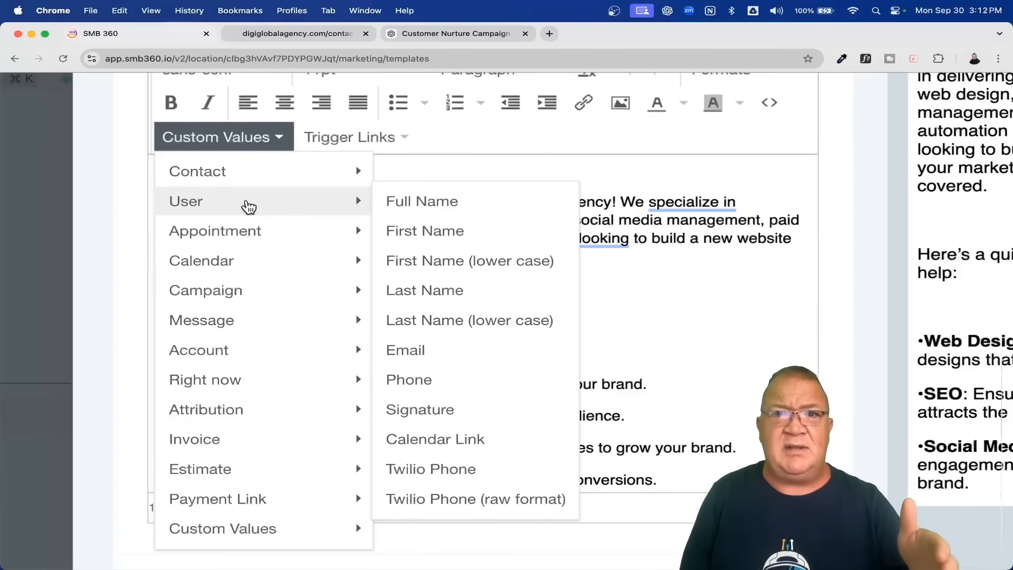
{"action": "mouse_move", "coordinate": [274, 231]}
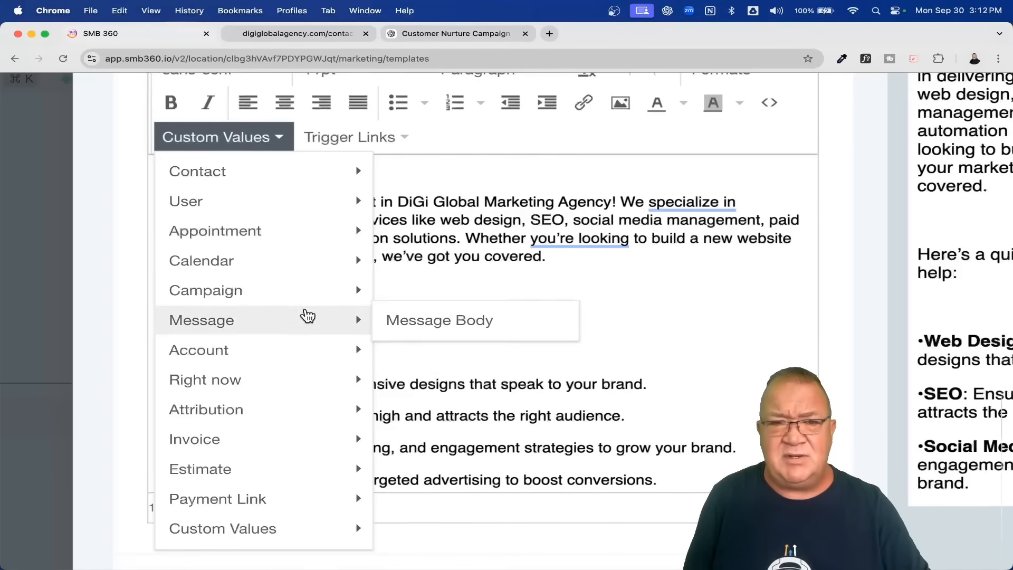
{"action": "mouse_move", "coordinate": [261, 358]}
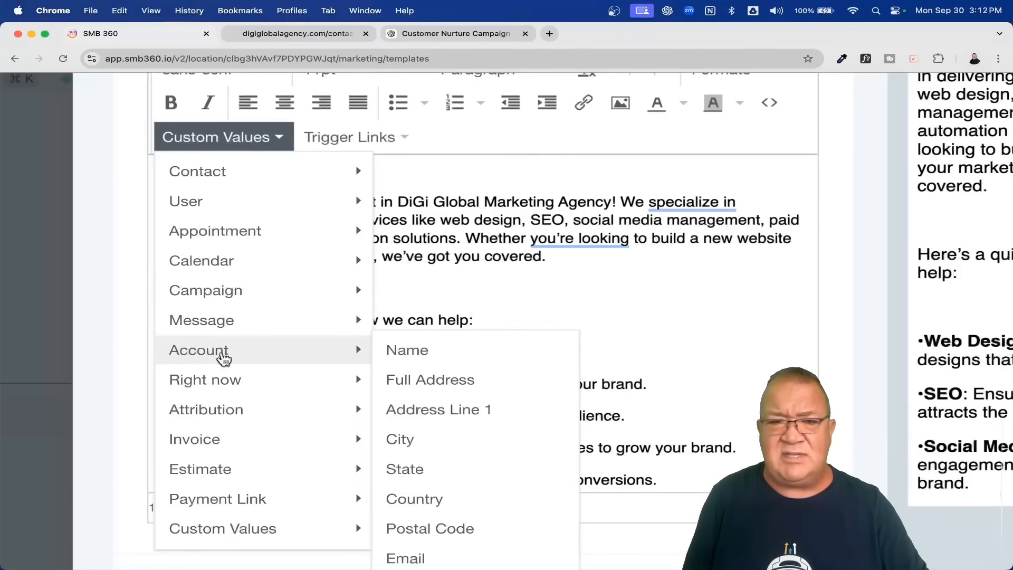
{"action": "scroll", "coordinate": [450, 407], "scroll_direction": "down", "scroll_amount": 3}
{"action": "scroll", "coordinate": [448, 406], "scroll_direction": "down", "scroll_amount": 1}
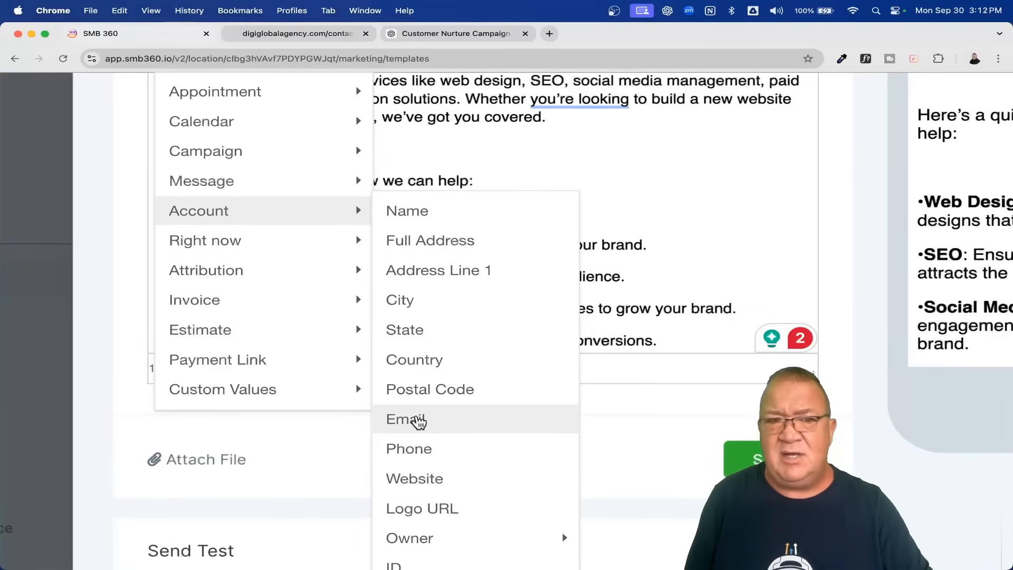
Dismiss the custom values list, look over the Customer Nurture 1 snippet and its preview, and close it without saving
{"action": "left_click", "coordinate": [452, 154]}
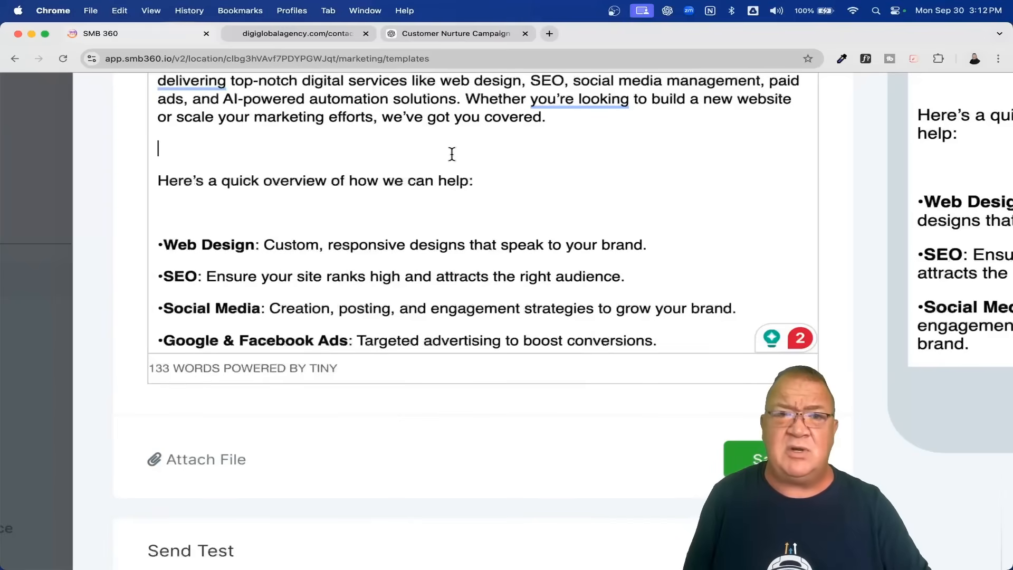
{"action": "scroll", "coordinate": [452, 154], "scroll_direction": "up", "scroll_amount": 3}
{"action": "scroll", "coordinate": [482, 254], "scroll_direction": "down", "scroll_amount": 4}
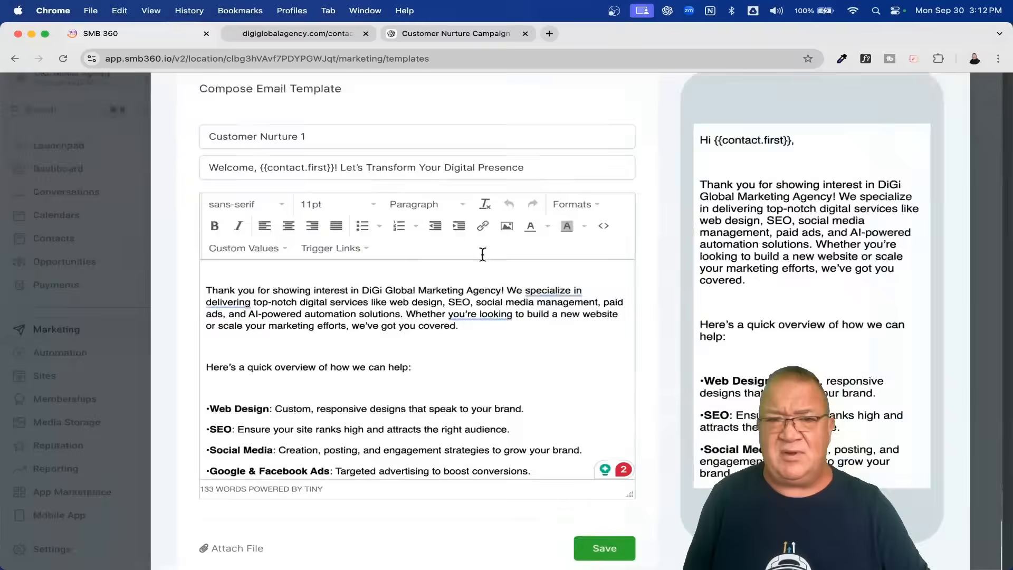
{"action": "scroll", "coordinate": [482, 254], "scroll_direction": "down", "scroll_amount": 3}
{"action": "left_click", "coordinate": [852, 106]}
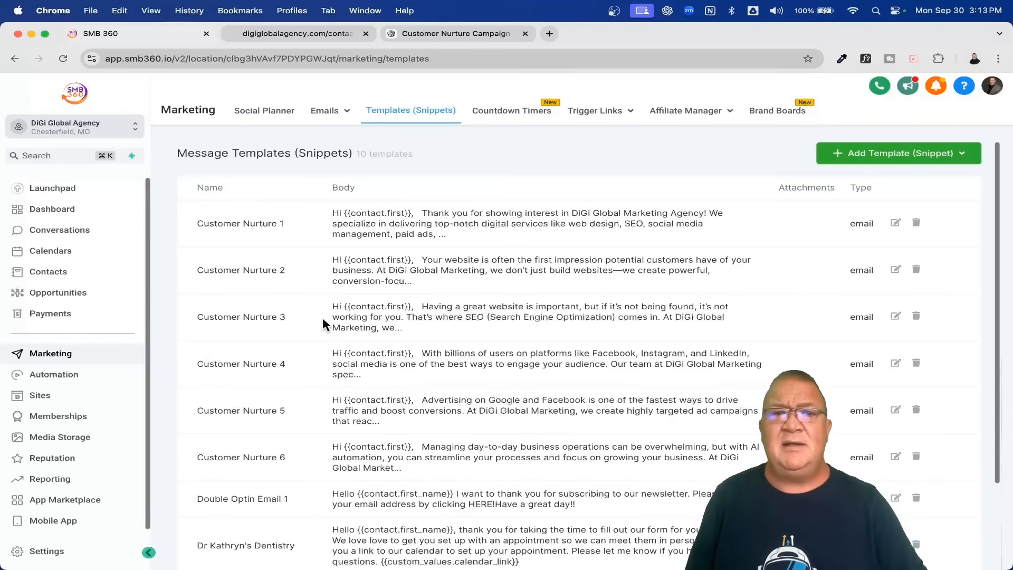
Open the Customer Nurture workflow in the * Email Marketing Automation folder and view the available actions without adding one
{"action": "left_click", "coordinate": [75, 377]}
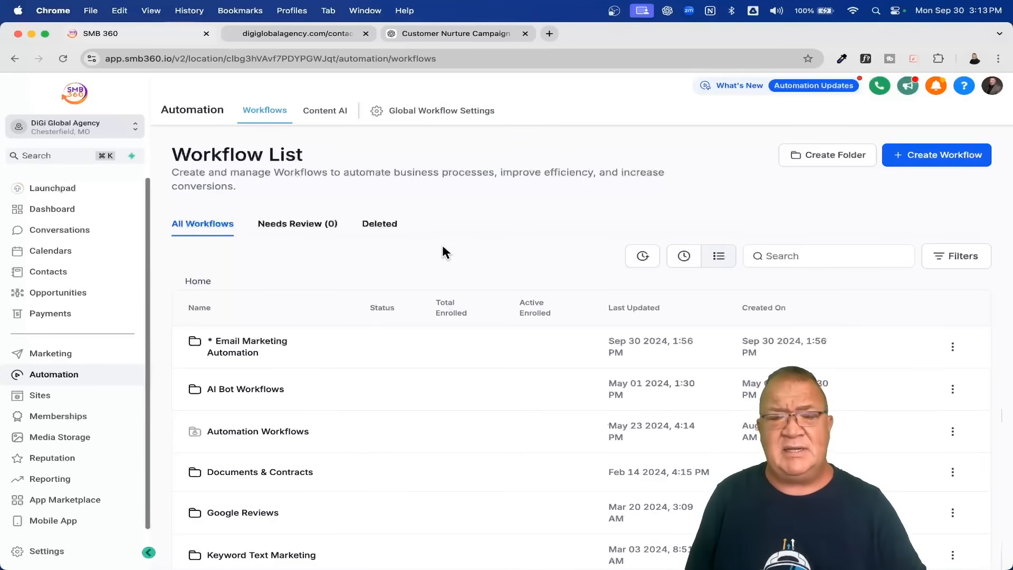
{"action": "left_click", "coordinate": [248, 348]}
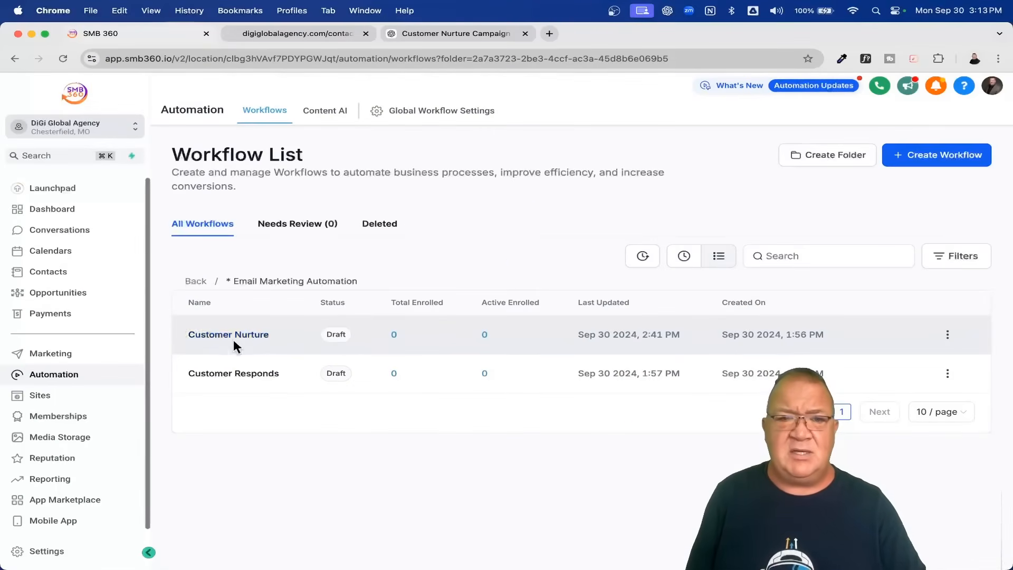
{"action": "left_click", "coordinate": [236, 344]}
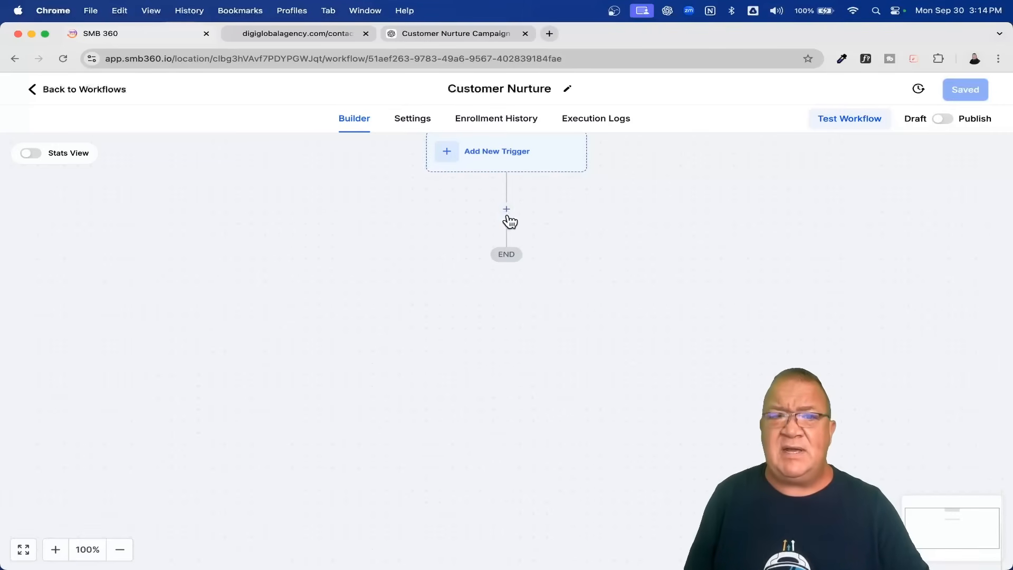
{"action": "left_click", "coordinate": [506, 210]}
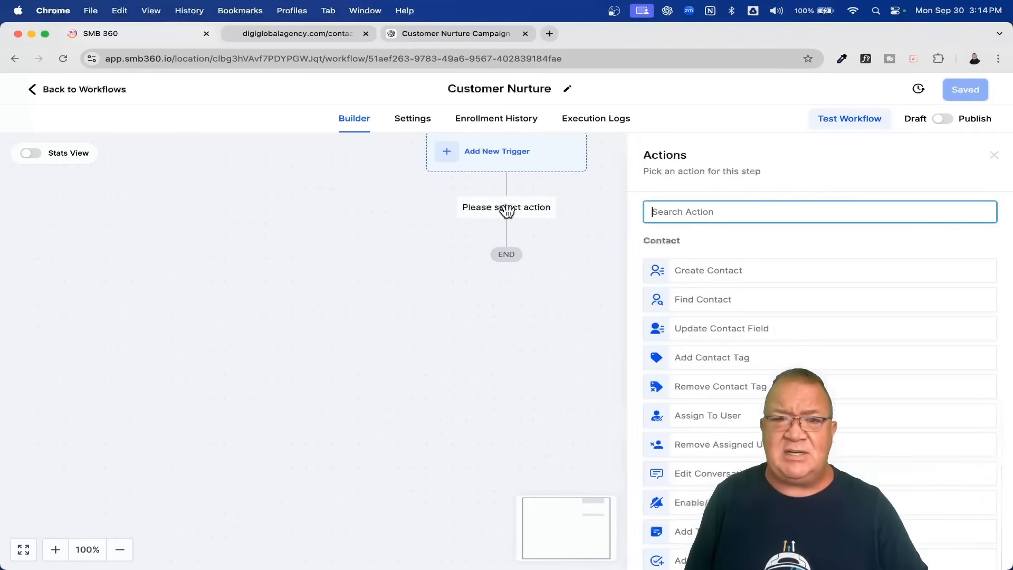
{"action": "left_click", "coordinate": [995, 159]}
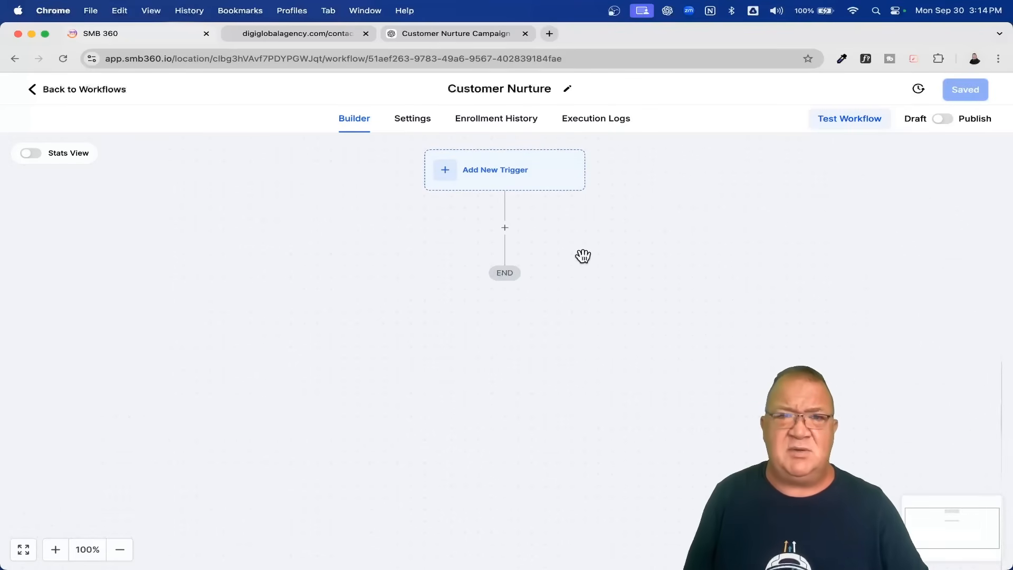
Examine the contact form on digiglobalagency.com, including its contact fields, service interest options and SMS consent checkbox
{"action": "left_click", "coordinate": [288, 33]}
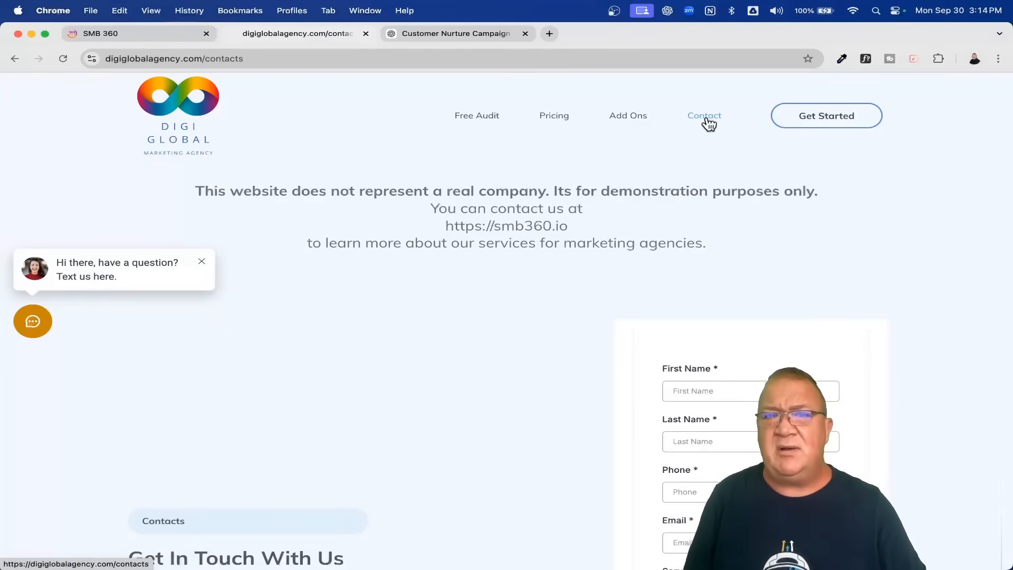
{"action": "scroll", "coordinate": [825, 247], "scroll_direction": "down", "scroll_amount": 3}
{"action": "scroll", "coordinate": [824, 253], "scroll_direction": "down", "scroll_amount": 5}
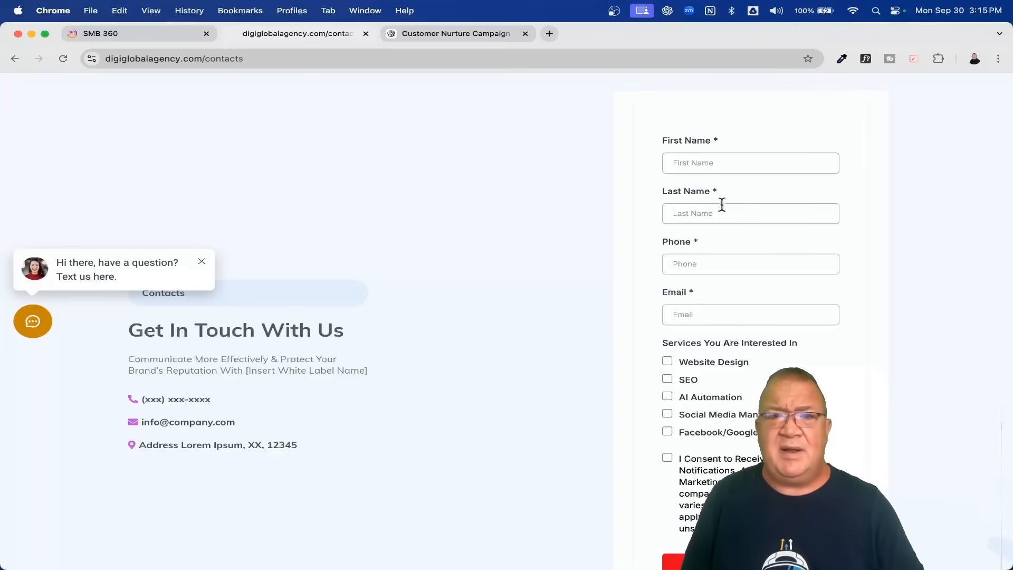
{"action": "scroll", "coordinate": [801, 323], "scroll_direction": "down", "scroll_amount": 2}
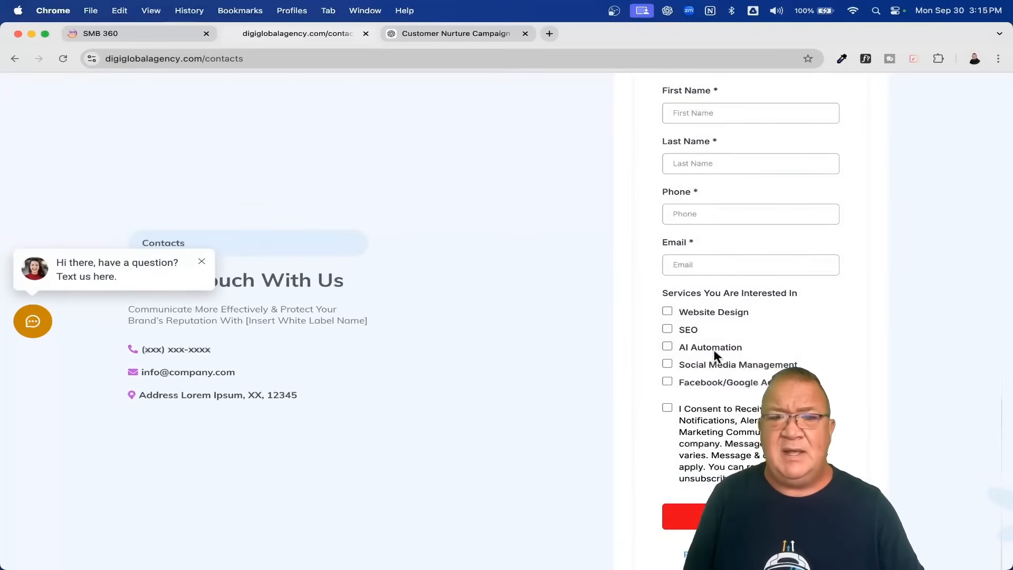
{"action": "scroll", "coordinate": [761, 339], "scroll_direction": "up", "scroll_amount": 5}
{"action": "scroll", "coordinate": [761, 340], "scroll_direction": "down", "scroll_amount": 2}
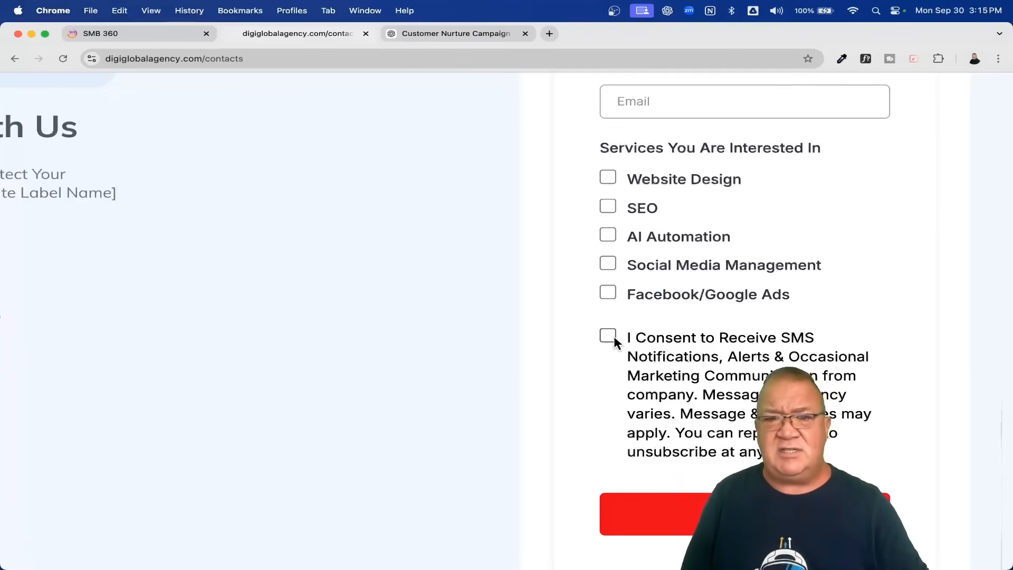
{"action": "scroll", "coordinate": [614, 340], "scroll_direction": "up", "scroll_amount": 5}
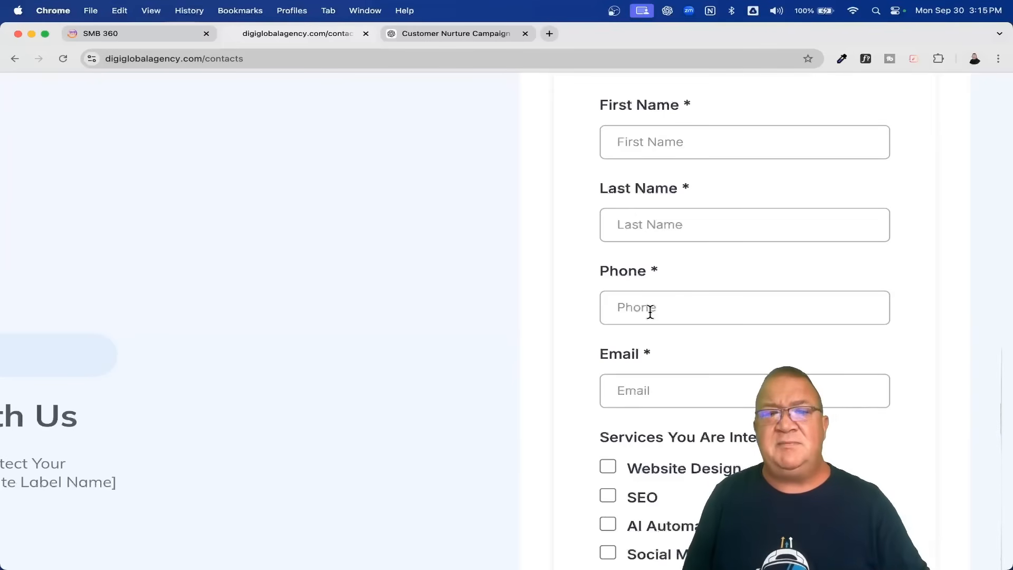
{"action": "scroll", "coordinate": [650, 311], "scroll_direction": "down", "scroll_amount": 6}
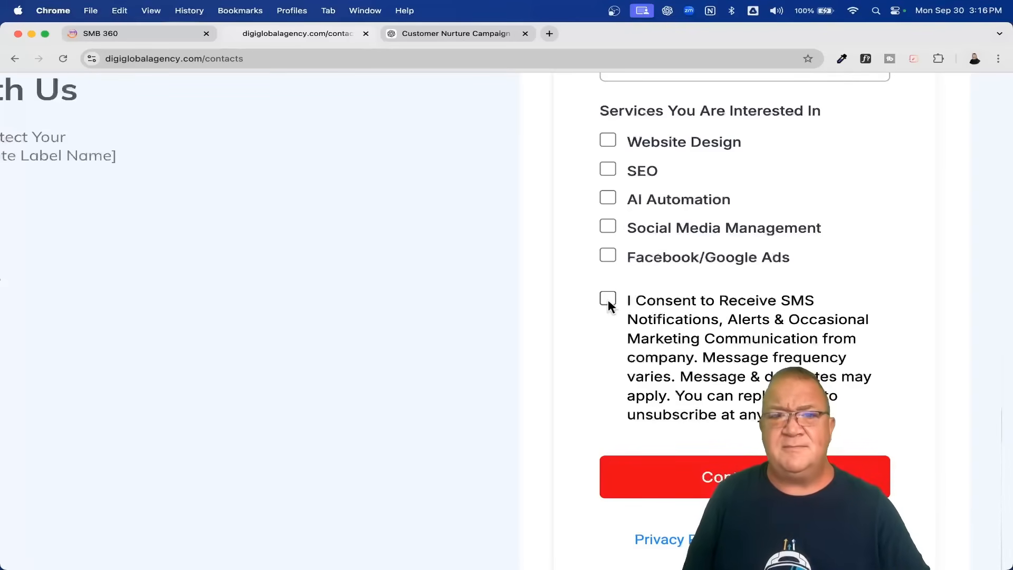
{"action": "scroll", "coordinate": [608, 299], "scroll_direction": "down", "scroll_amount": 5}
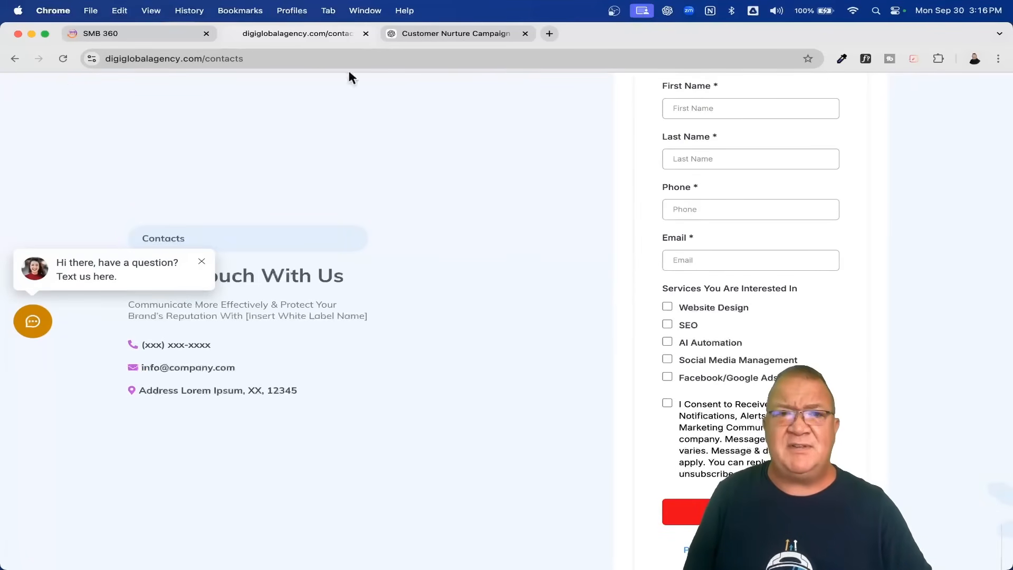
Switch back to SMB 360 and choose Form Submitted as a new trigger for the Customer Nurture workflow
{"action": "left_click", "coordinate": [112, 35]}
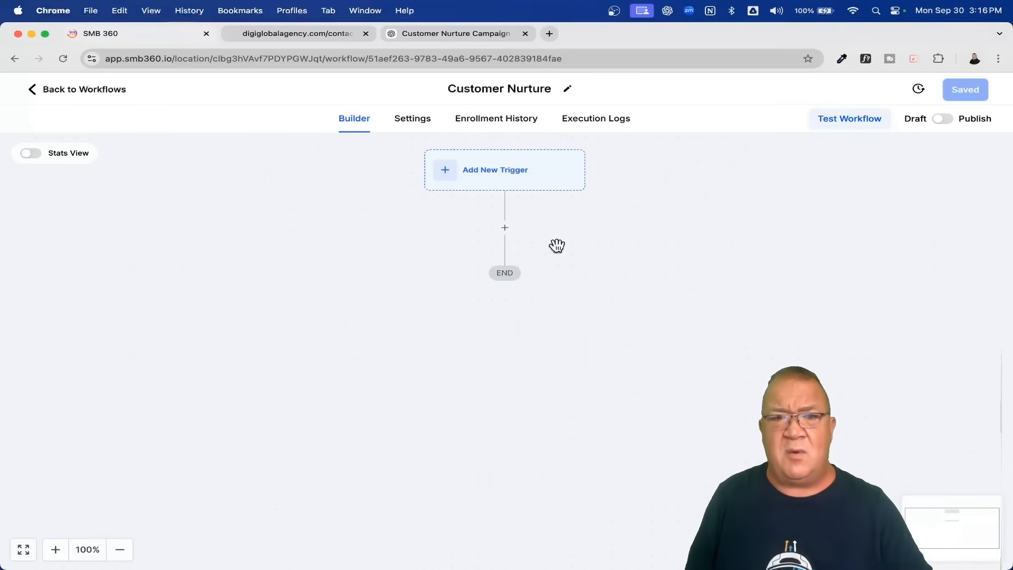
{"action": "left_click", "coordinate": [482, 174]}
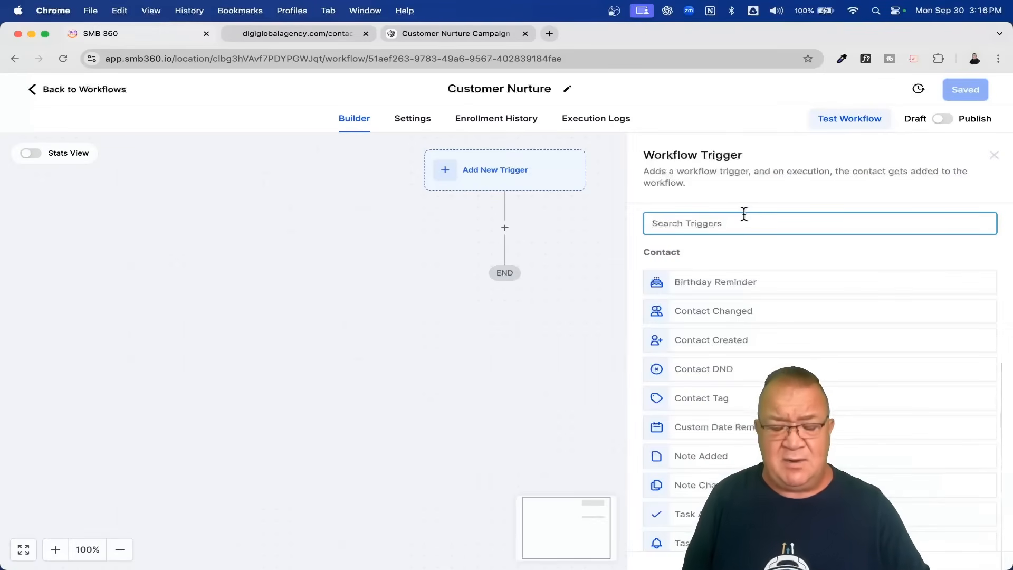
{"action": "type", "text": "form"}
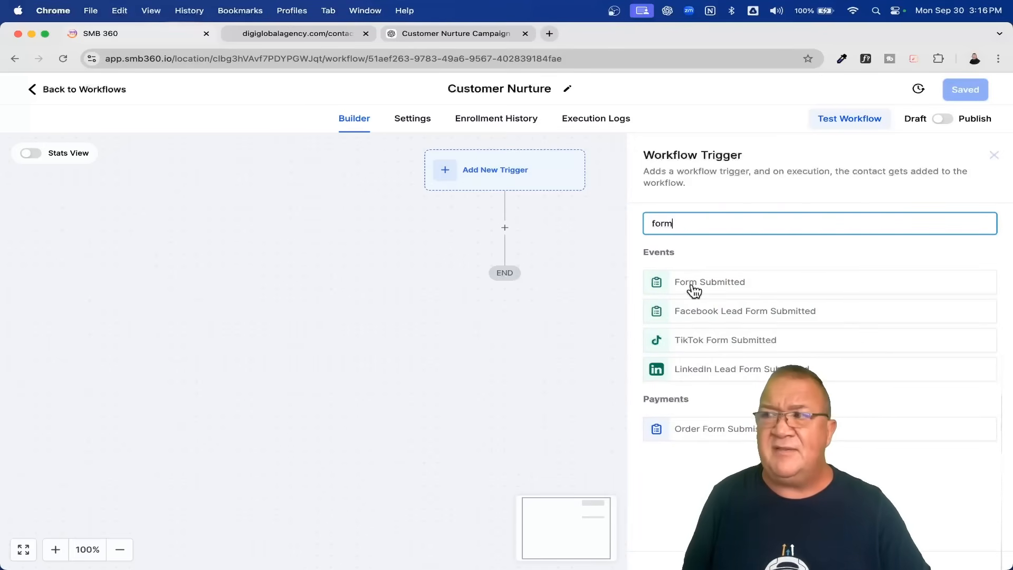
{"action": "left_click", "coordinate": [723, 278]}
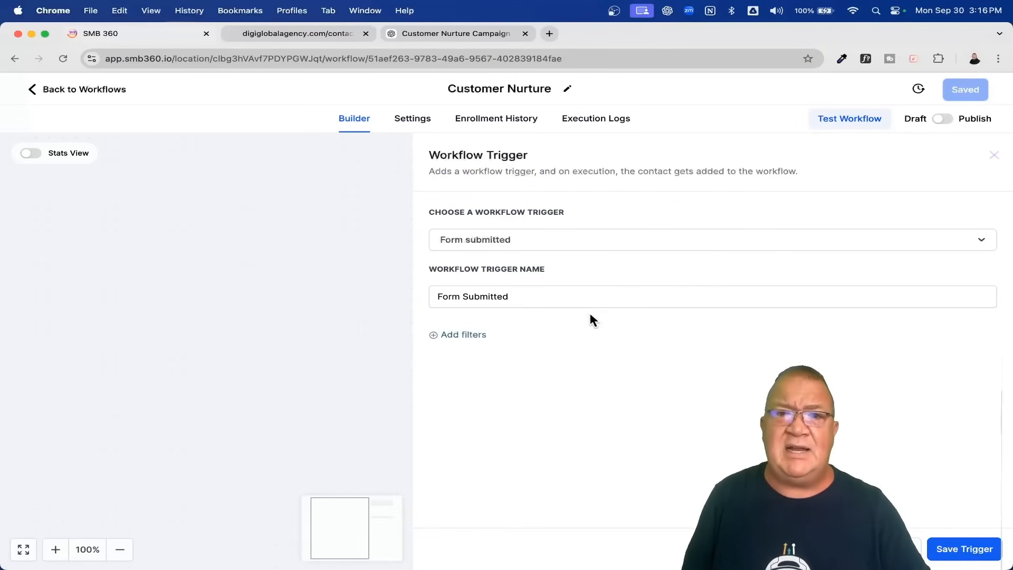
Restrict the Form Submitted trigger with the filter Form is Website Contact Us, and save the trigger and the workflow
{"action": "left_click", "coordinate": [463, 338]}
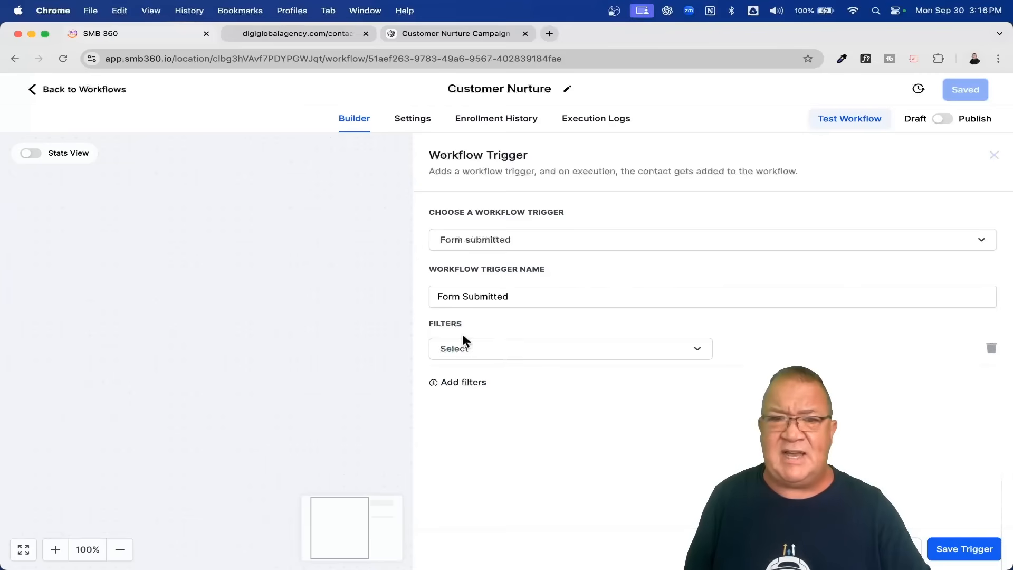
{"action": "left_click", "coordinate": [509, 353]}
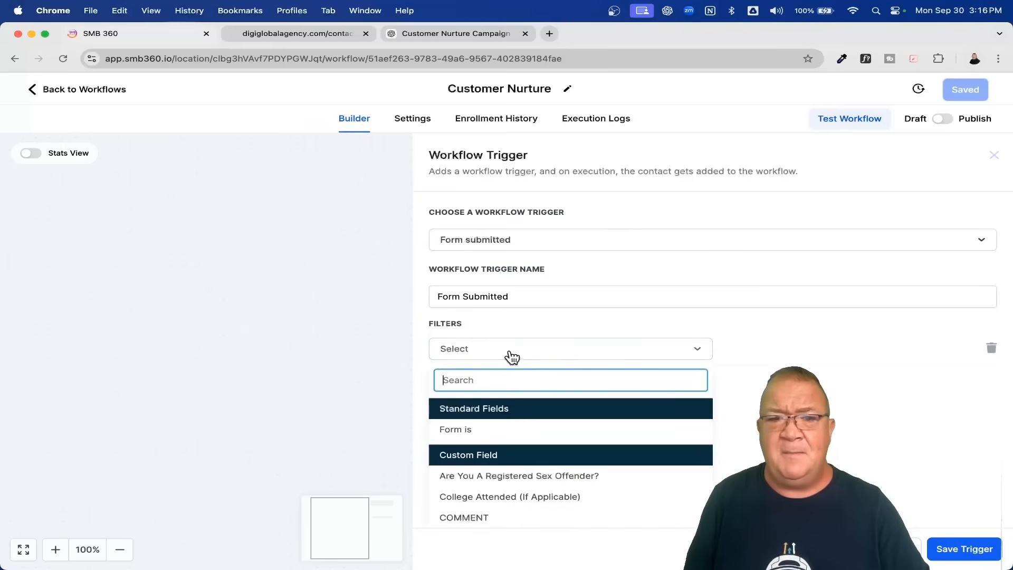
{"action": "left_click", "coordinate": [470, 440]}
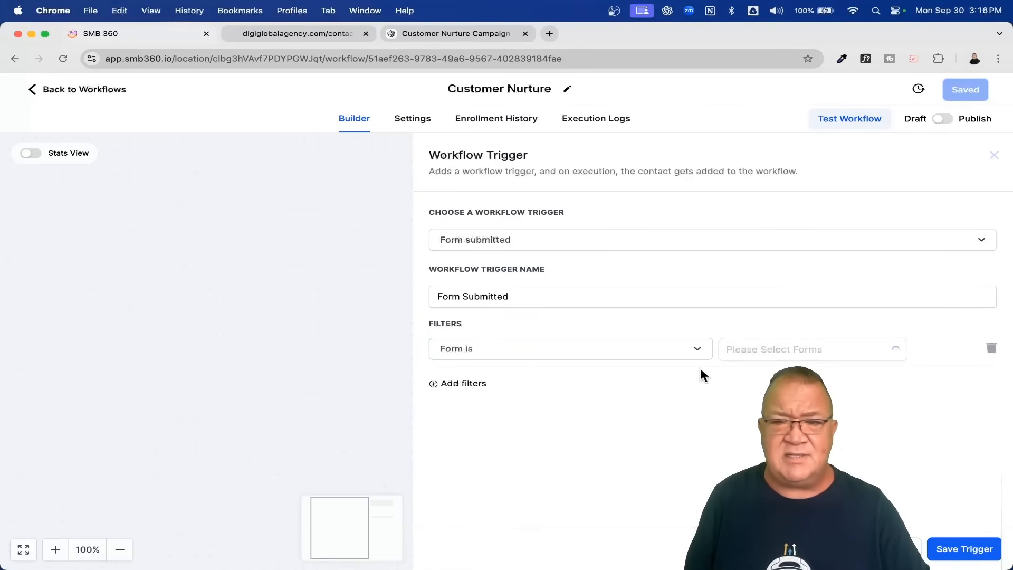
{"action": "left_click", "coordinate": [895, 353]}
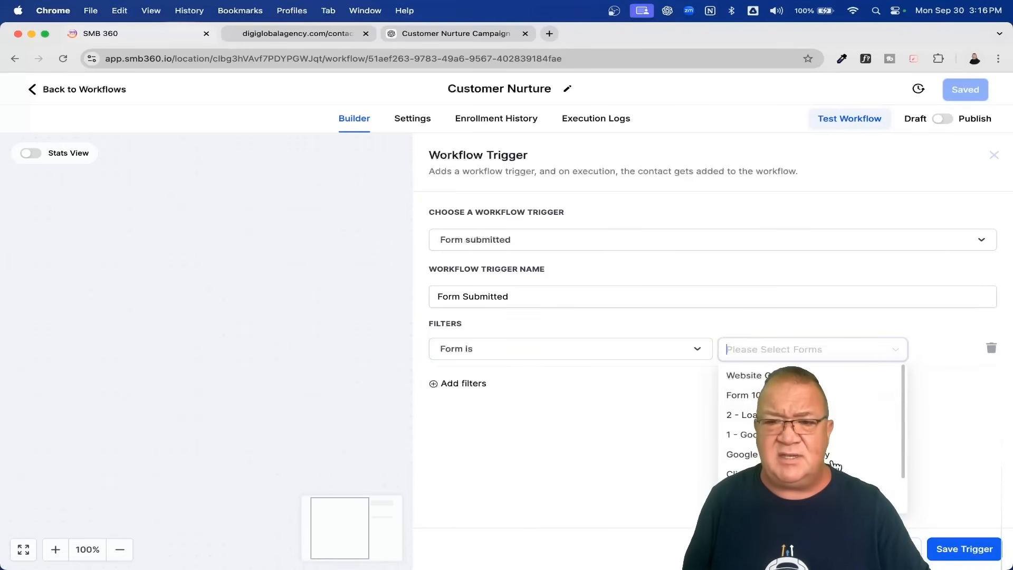
{"action": "scroll", "coordinate": [830, 446], "scroll_direction": "down", "scroll_amount": 6}
{"action": "scroll", "coordinate": [830, 446], "scroll_direction": "up", "scroll_amount": 6}
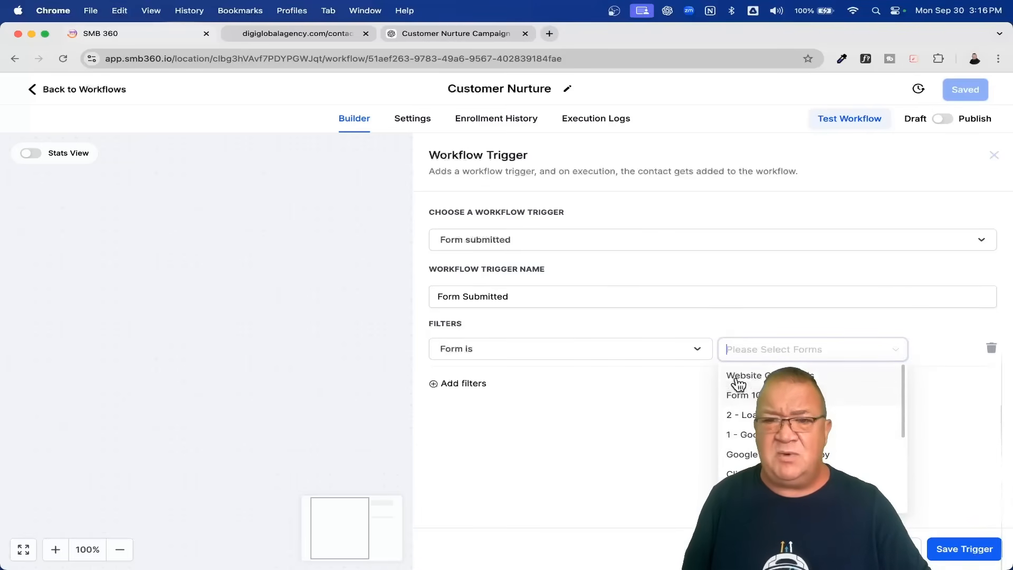
{"action": "left_click", "coordinate": [781, 375]}
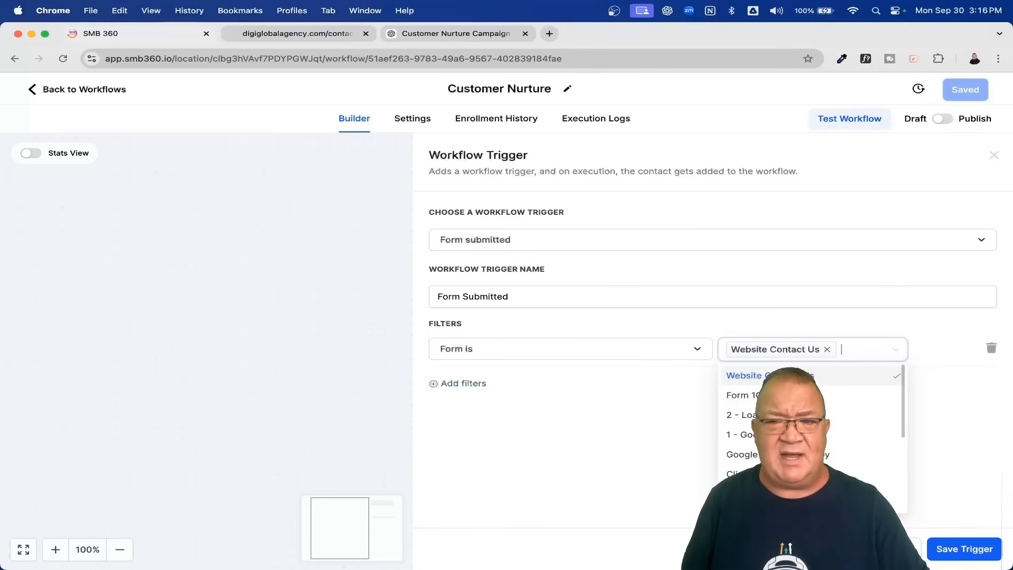
{"action": "left_click", "coordinate": [961, 400]}
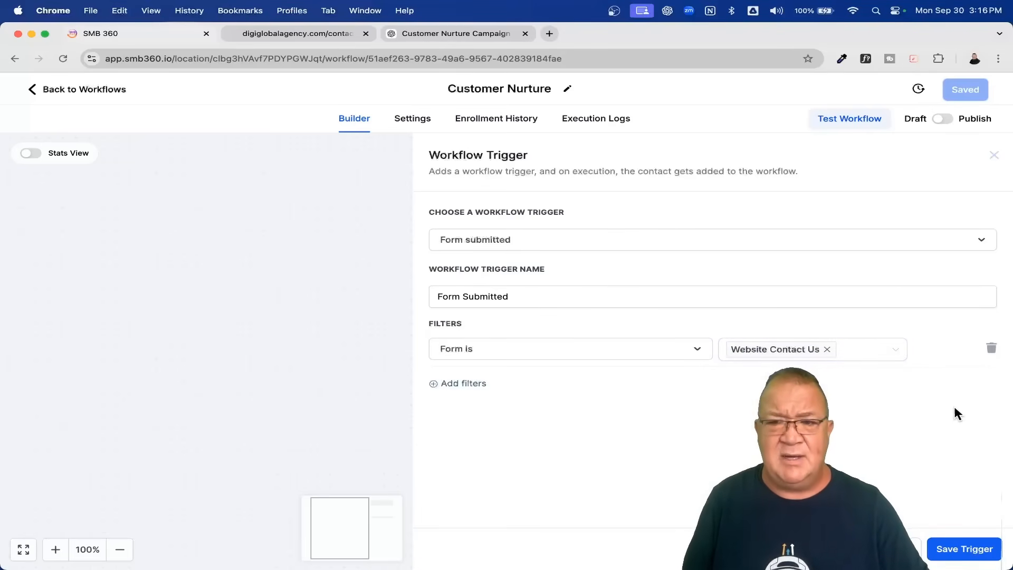
{"action": "left_click", "coordinate": [956, 547]}
{"action": "left_click", "coordinate": [968, 90]}
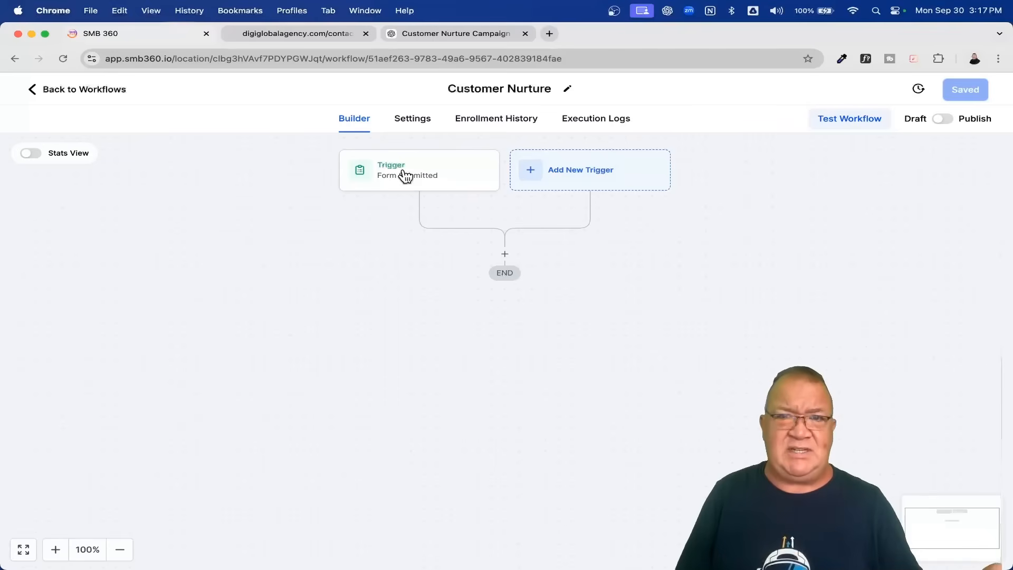
Insert an Add Contact Tag action below the trigger and create a new tag named "website contact us form"
{"action": "left_click", "coordinate": [504, 255]}
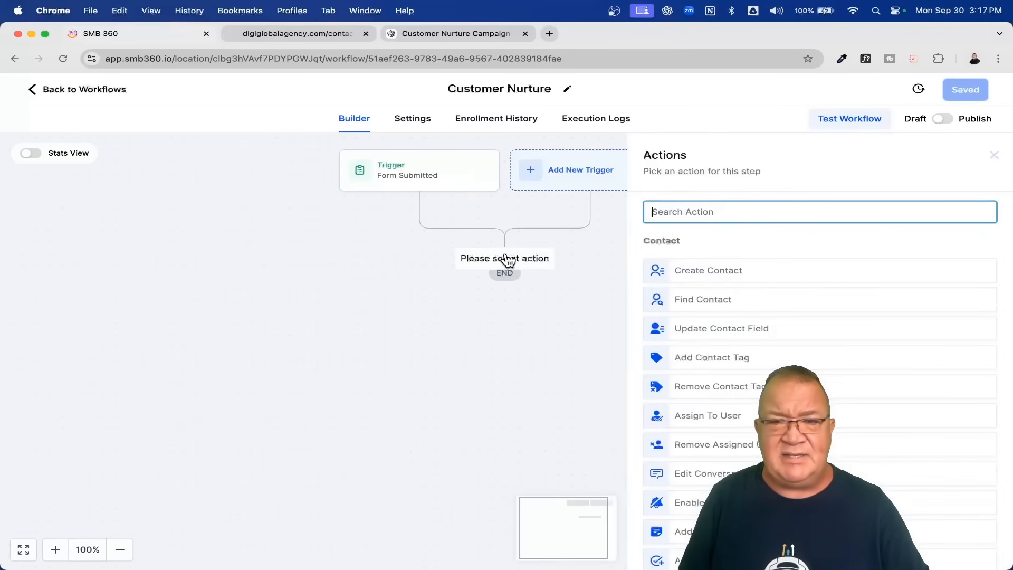
{"action": "type", "text": "tag"}
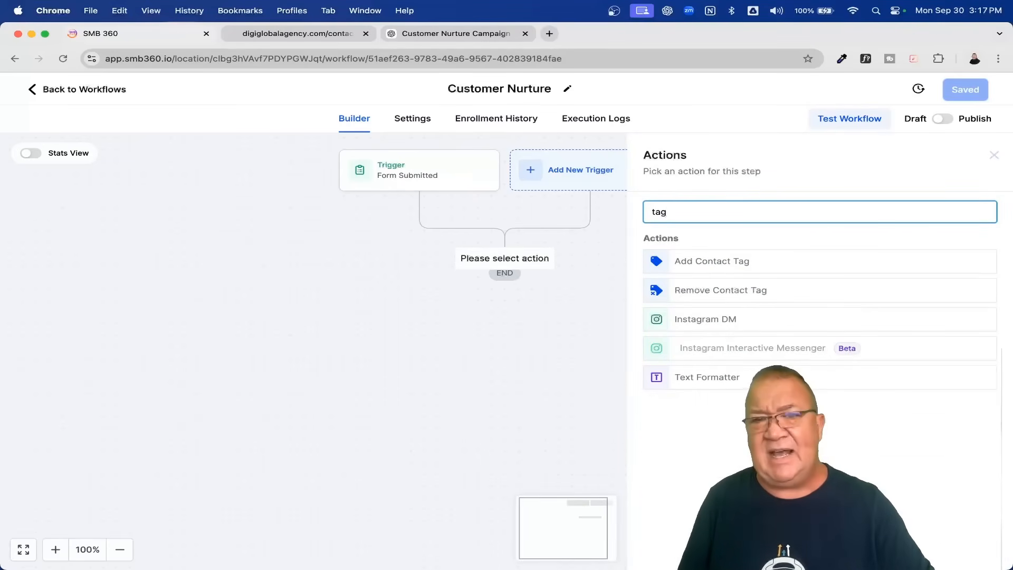
{"action": "left_click", "coordinate": [710, 261]}
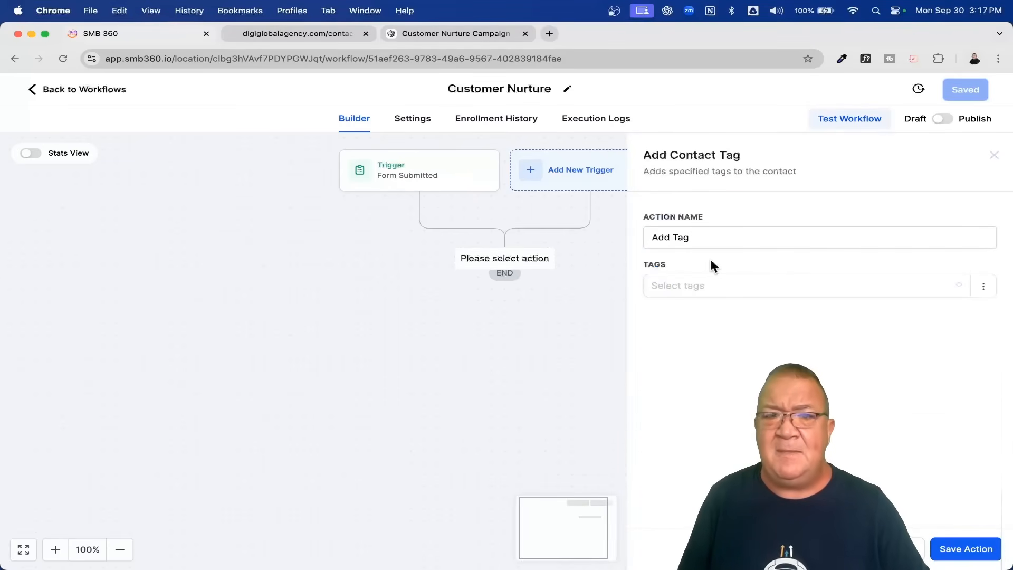
{"action": "left_click", "coordinate": [958, 287]}
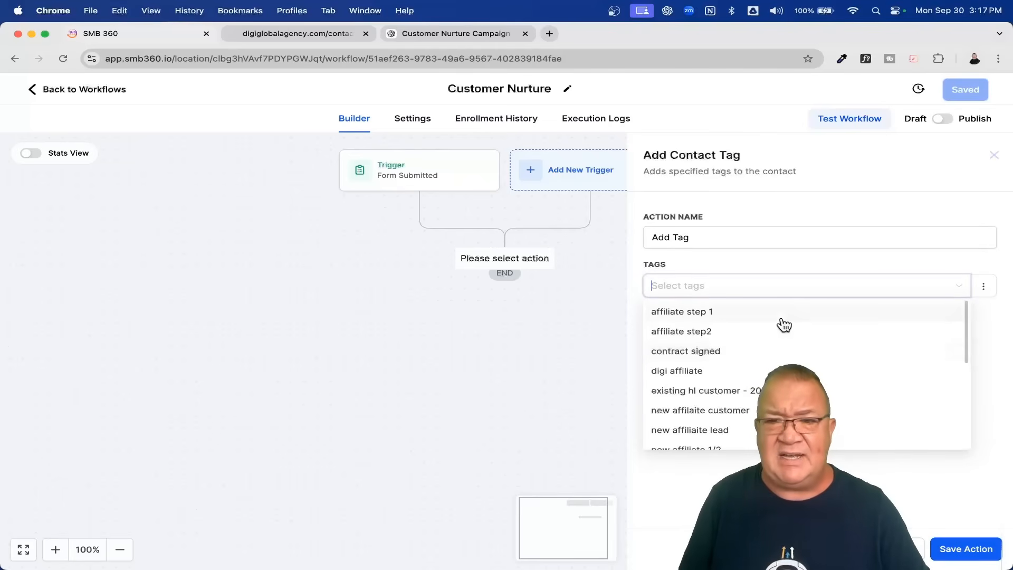
{"action": "type", "text": "we"}
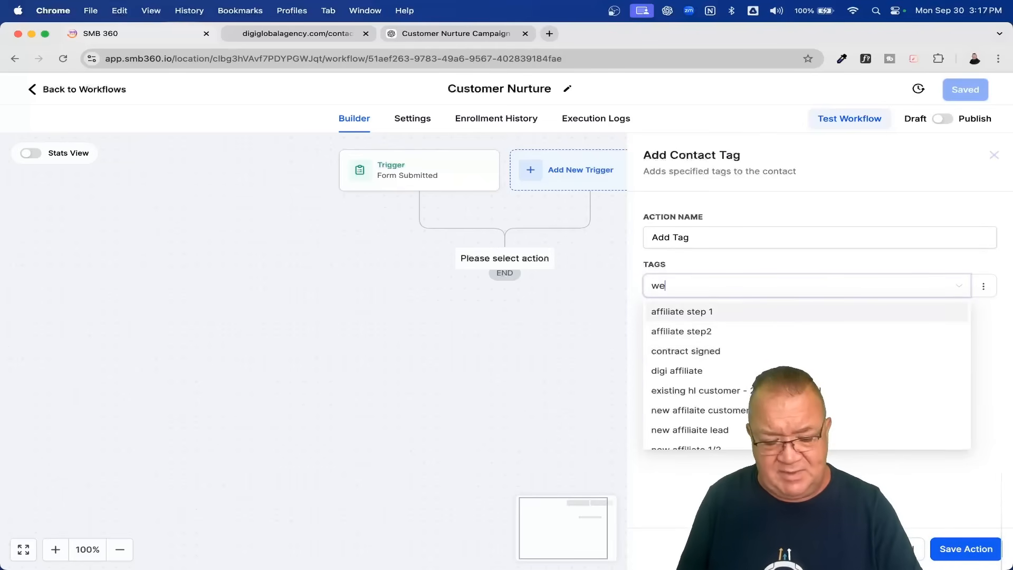
{"action": "type", "text": "bsite c"}
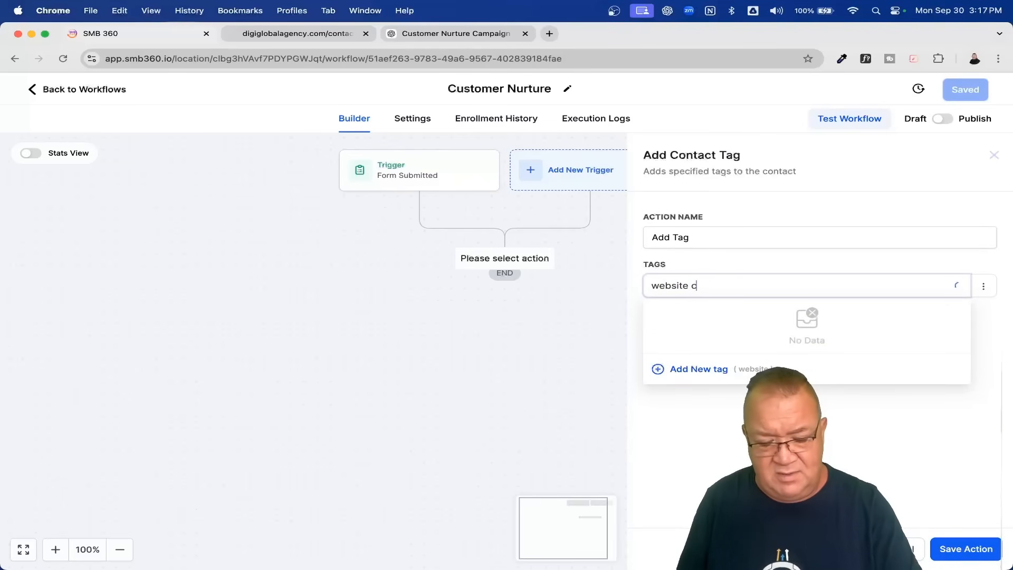
{"action": "type", "text": "ontact us form"}
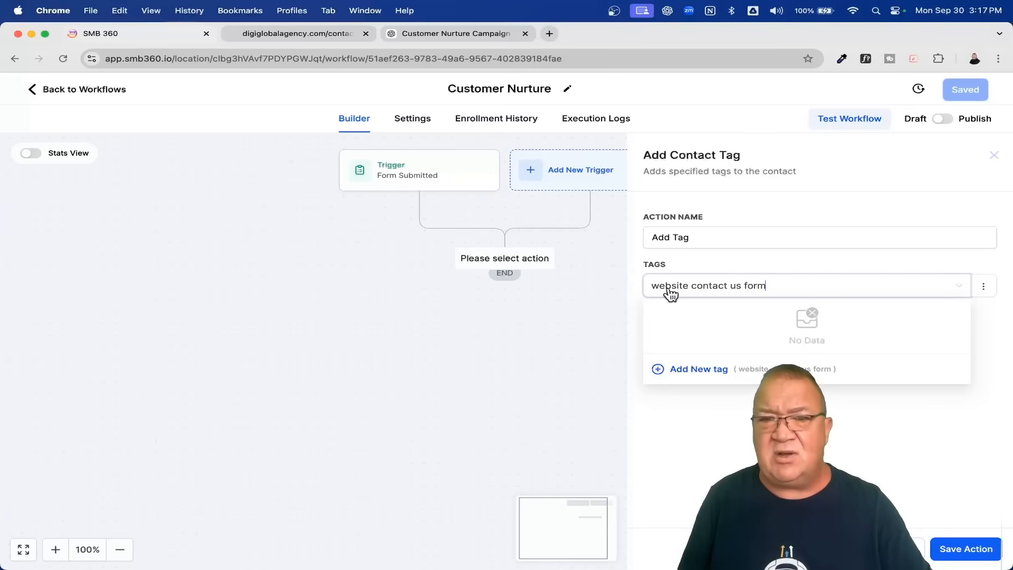
{"action": "left_click", "coordinate": [697, 369]}
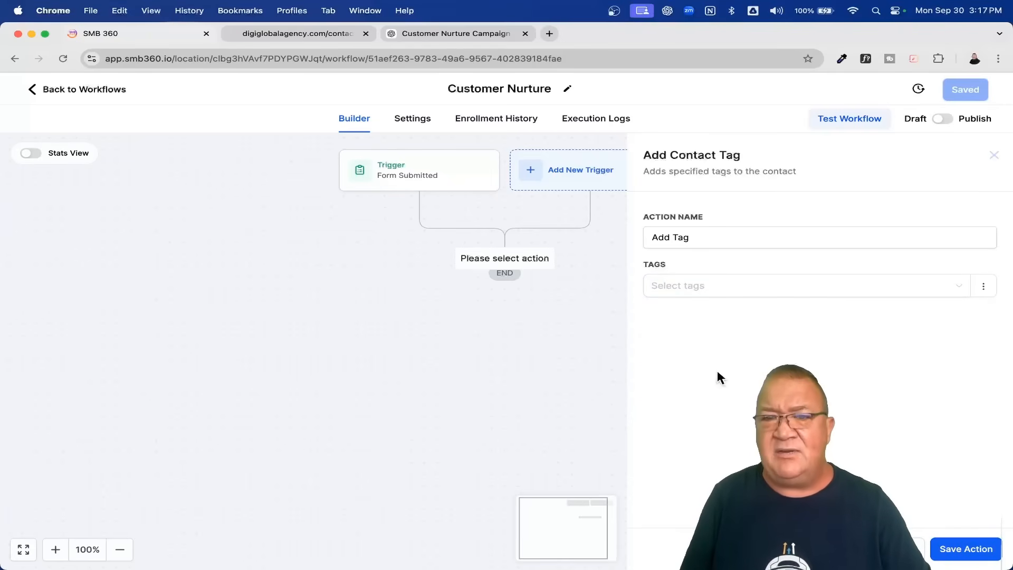
Assign the "website contact us form" tag to the Add Tag action and save the action
{"action": "left_click", "coordinate": [708, 288]}
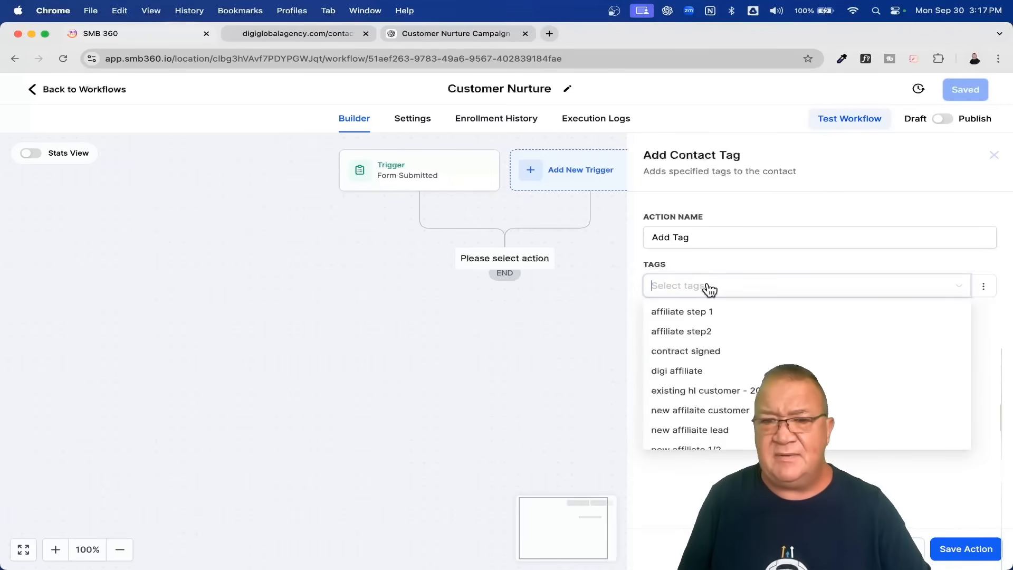
{"action": "type", "text": "website"}
{"action": "left_click", "coordinate": [696, 311]}
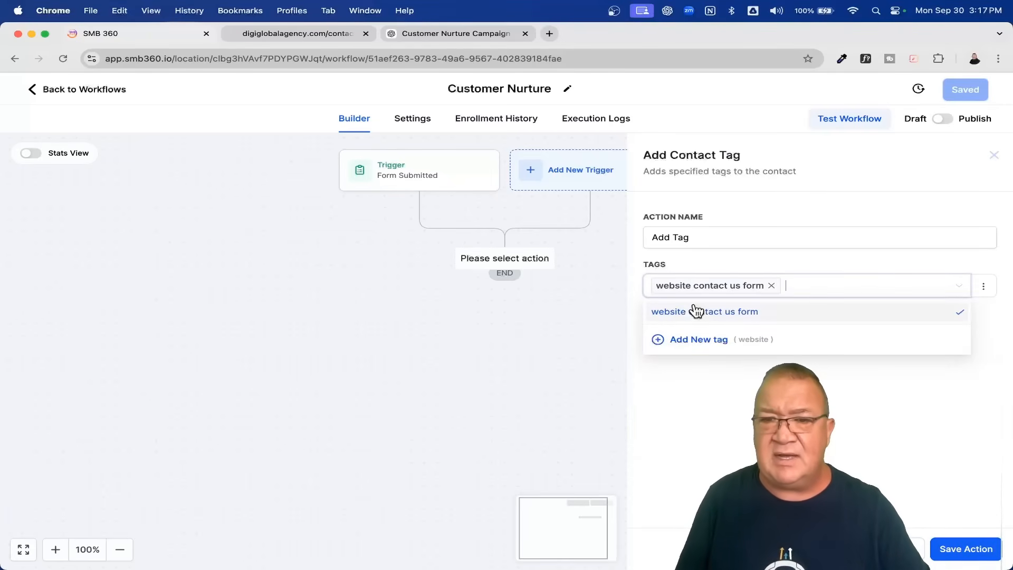
{"action": "left_click", "coordinate": [890, 484]}
{"action": "left_click", "coordinate": [954, 549]}
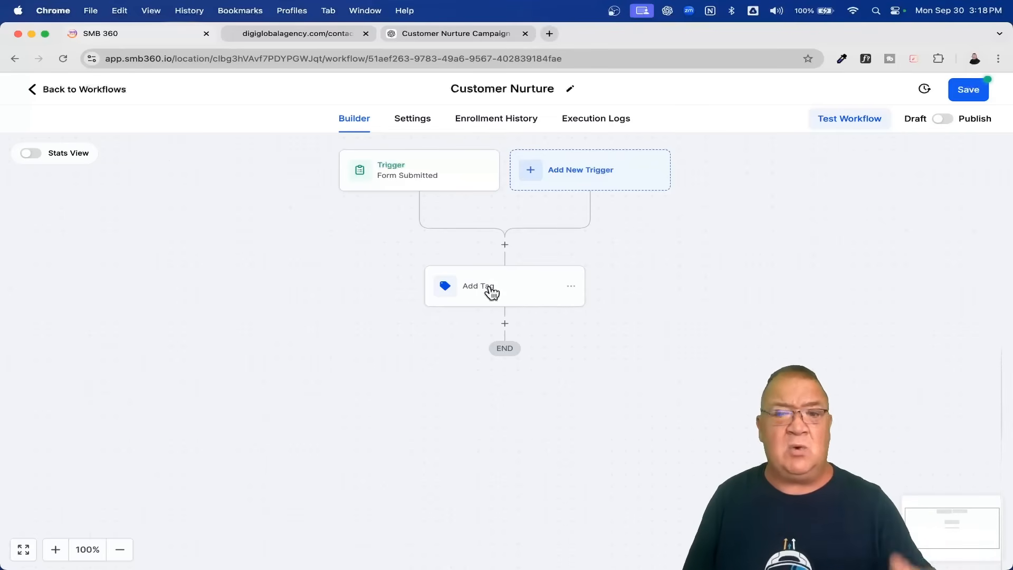
Insert a Send Internal Notification action after Add Tag, with notification type SMS and user type All Users
{"action": "left_click", "coordinate": [505, 323]}
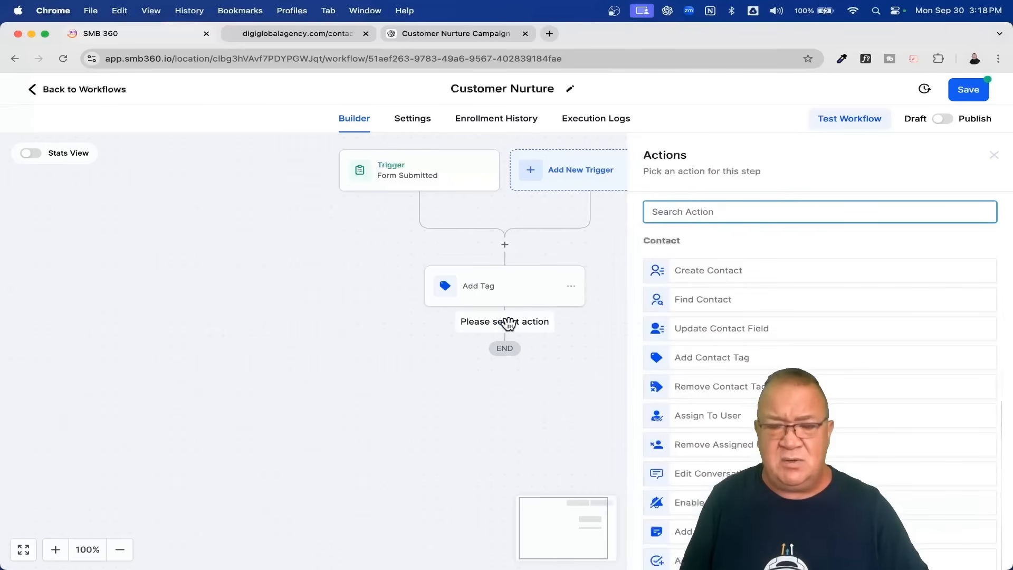
{"action": "type", "text": "inter"}
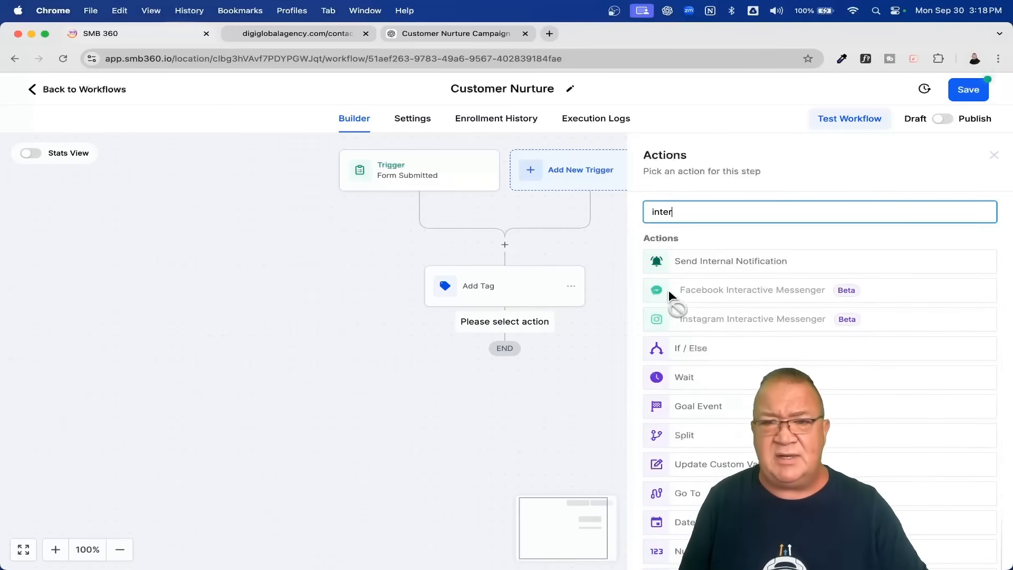
{"action": "left_click", "coordinate": [724, 261]}
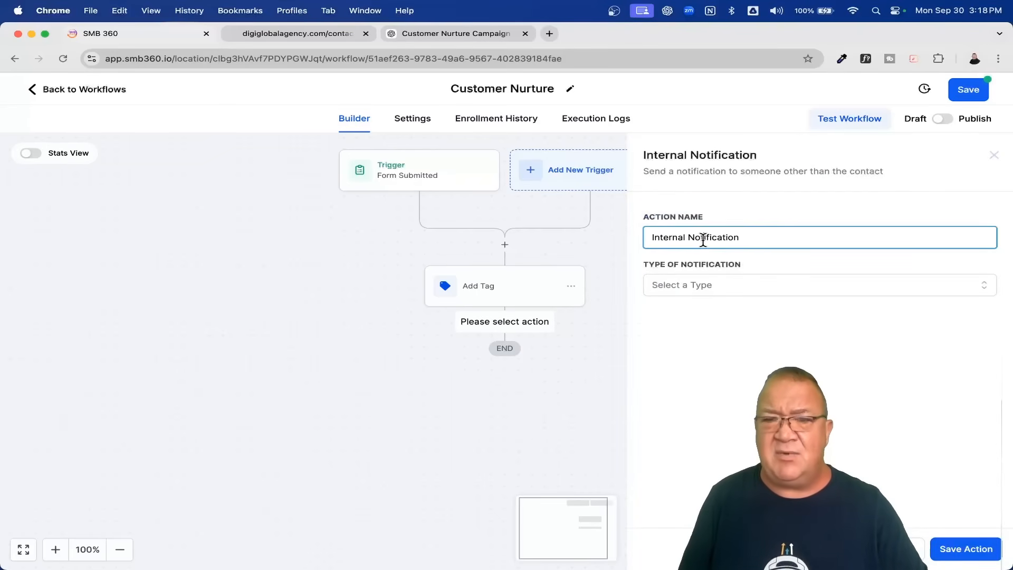
{"action": "left_click", "coordinate": [713, 288]}
{"action": "left_click", "coordinate": [686, 359]}
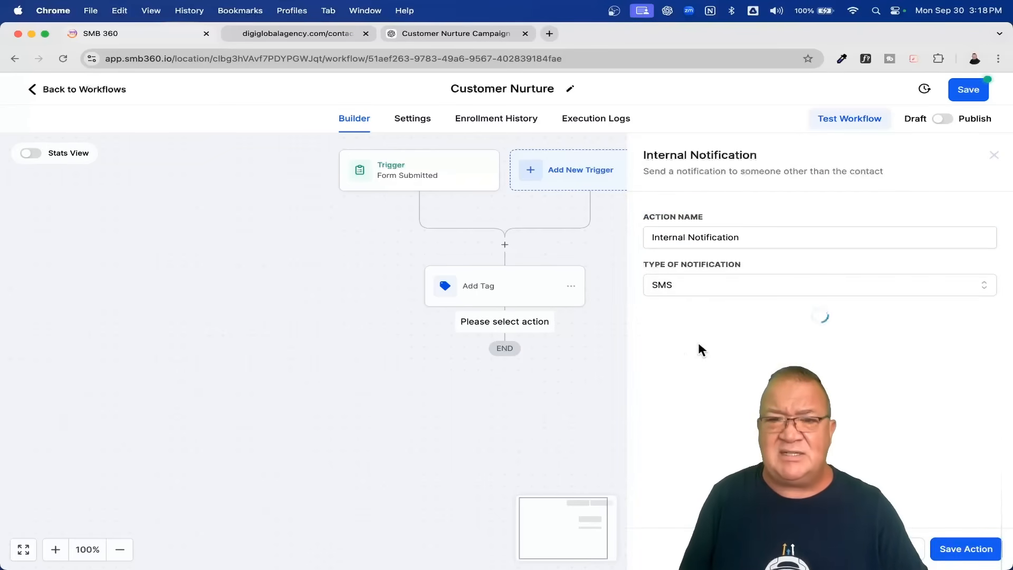
{"action": "left_click", "coordinate": [718, 336]}
{"action": "left_click", "coordinate": [697, 361]}
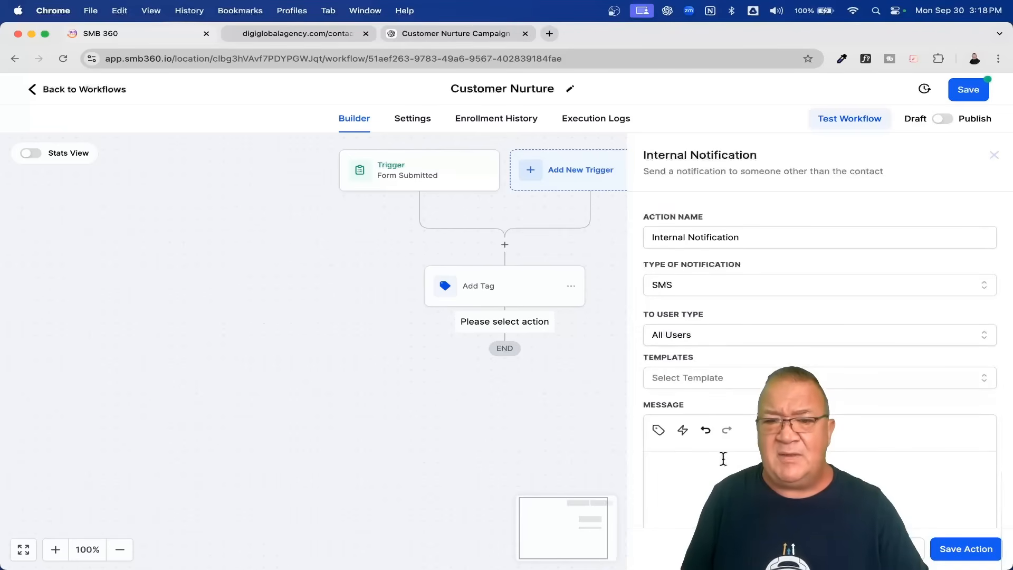
Write an SMS message beginning "New Website Form" for the Internal Notification action and save the action
{"action": "left_click", "coordinate": [701, 464]}
{"action": "type", "text": "New "}
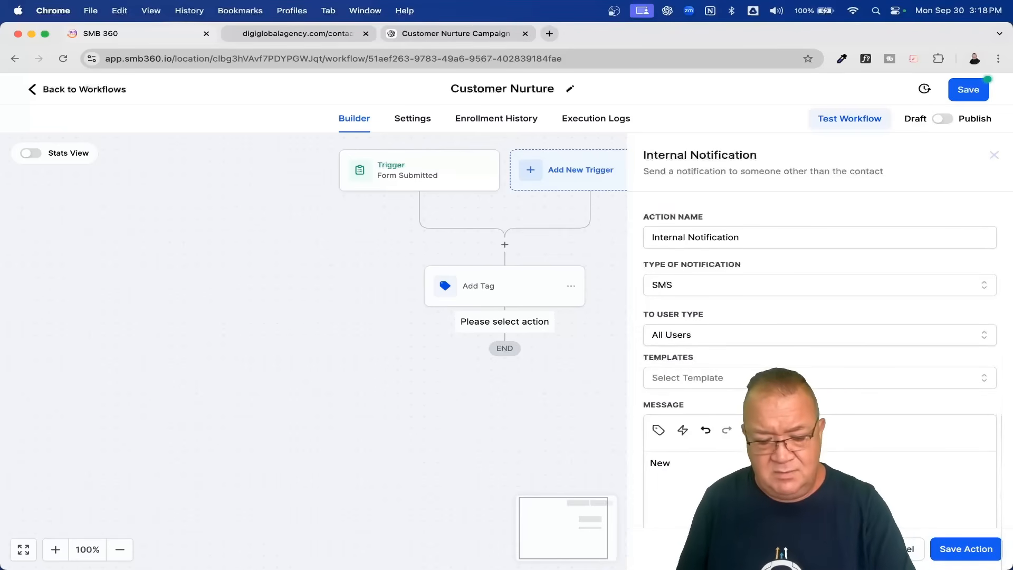
{"action": "type", "text": "Website Form subm"}
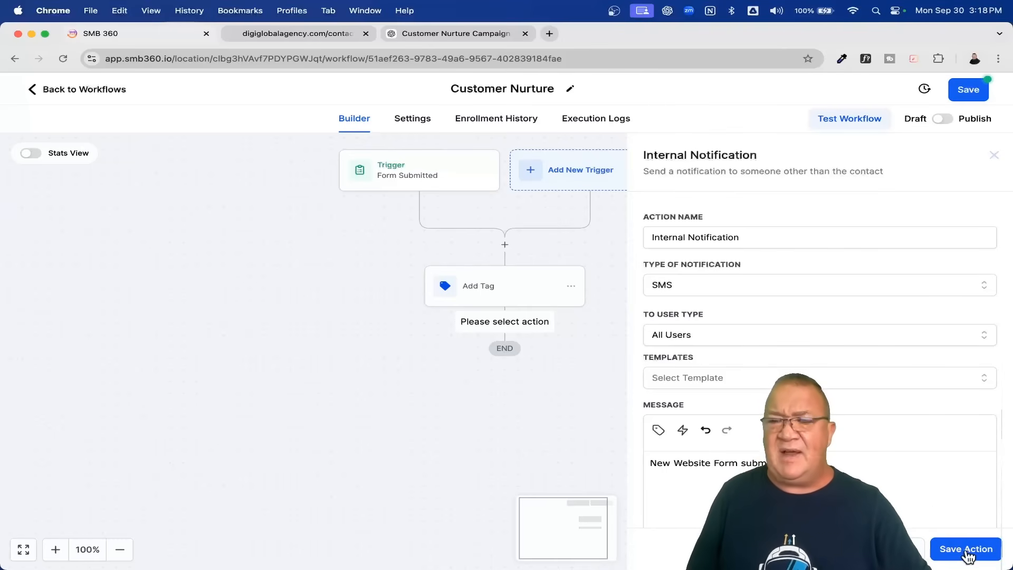
{"action": "left_click", "coordinate": [967, 553]}
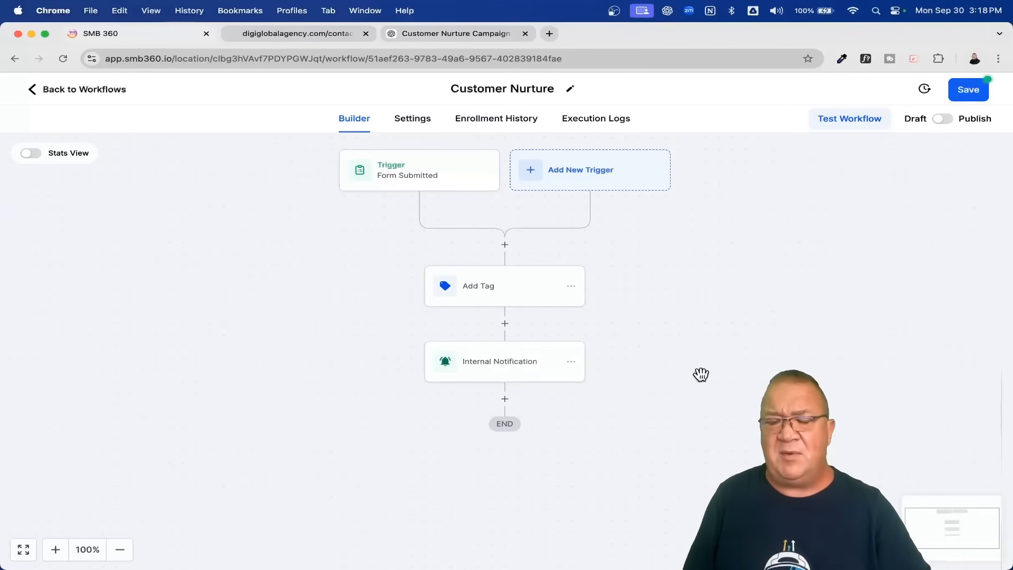
{"action": "scroll", "coordinate": [693, 372], "scroll_direction": "down", "scroll_amount": 3}
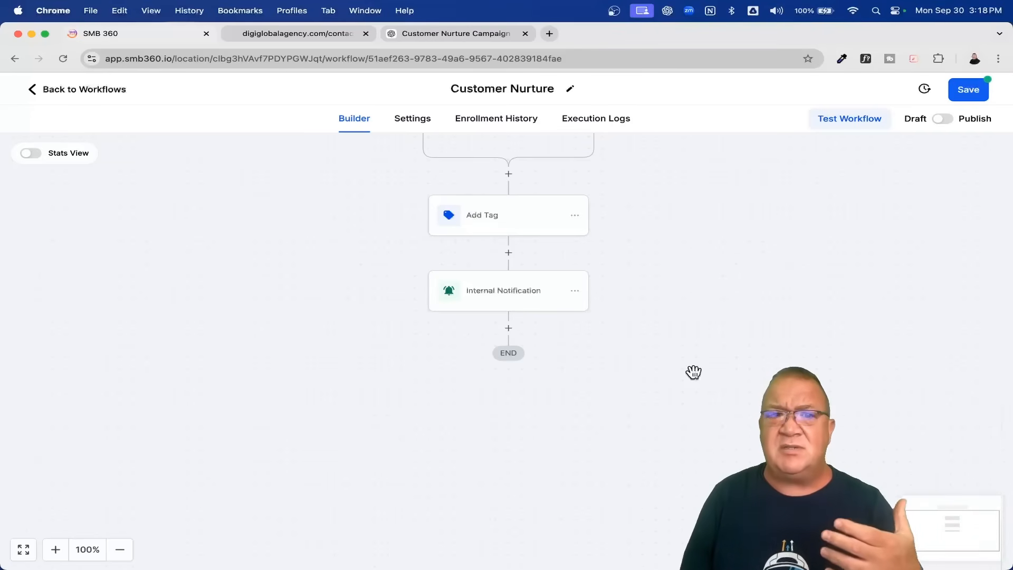
{"action": "left_click", "coordinate": [508, 329]}
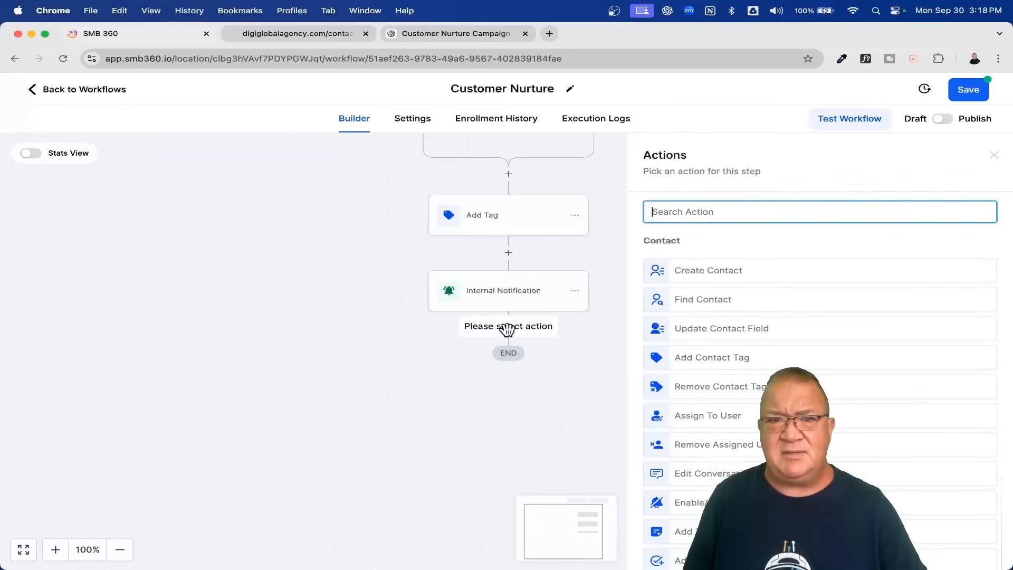
{"action": "type", "text": "email"}
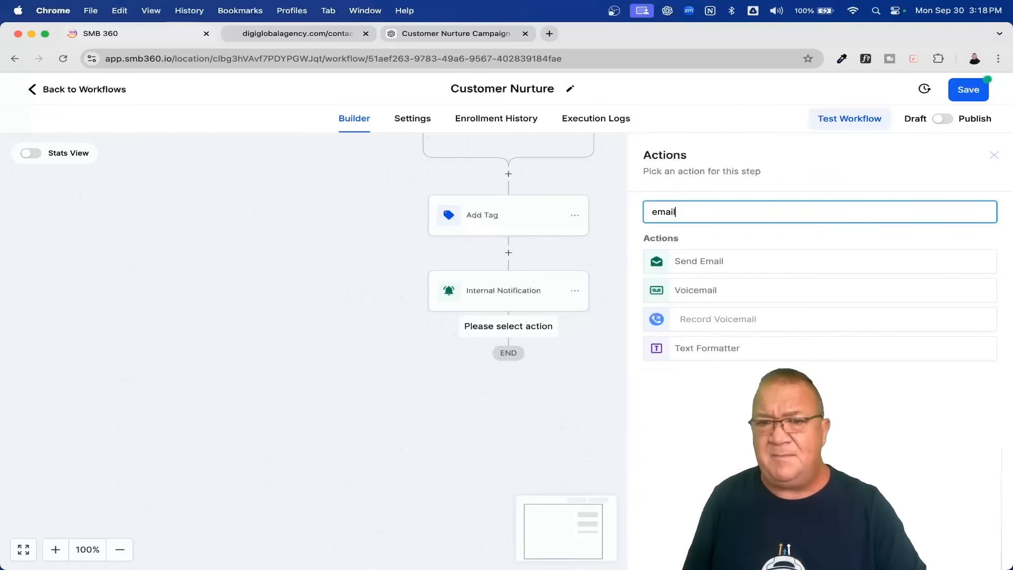
{"action": "left_click", "coordinate": [698, 262]}
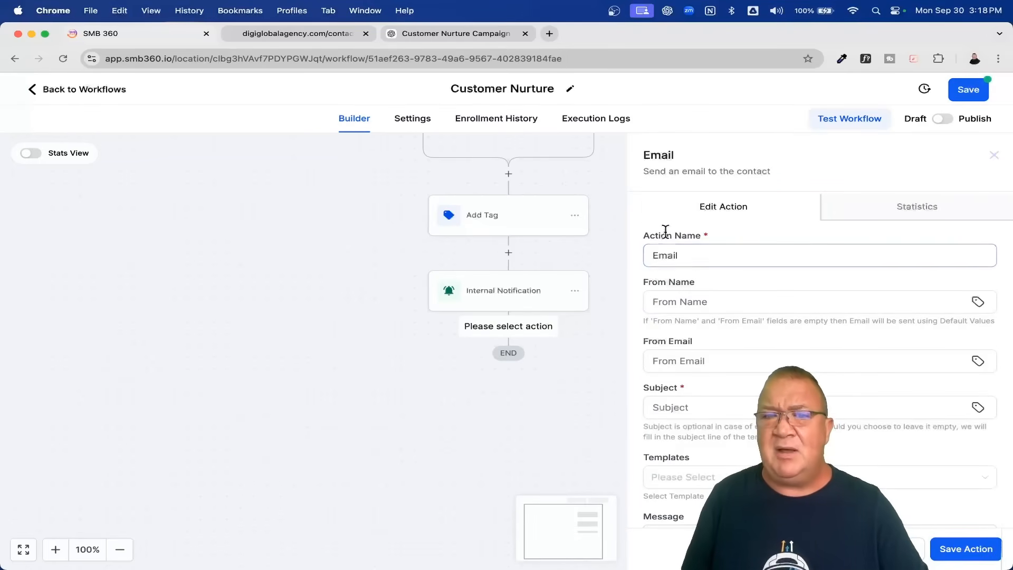
{"action": "left_click_drag", "start_coordinate": [689, 256], "coordinate": [614, 258]}
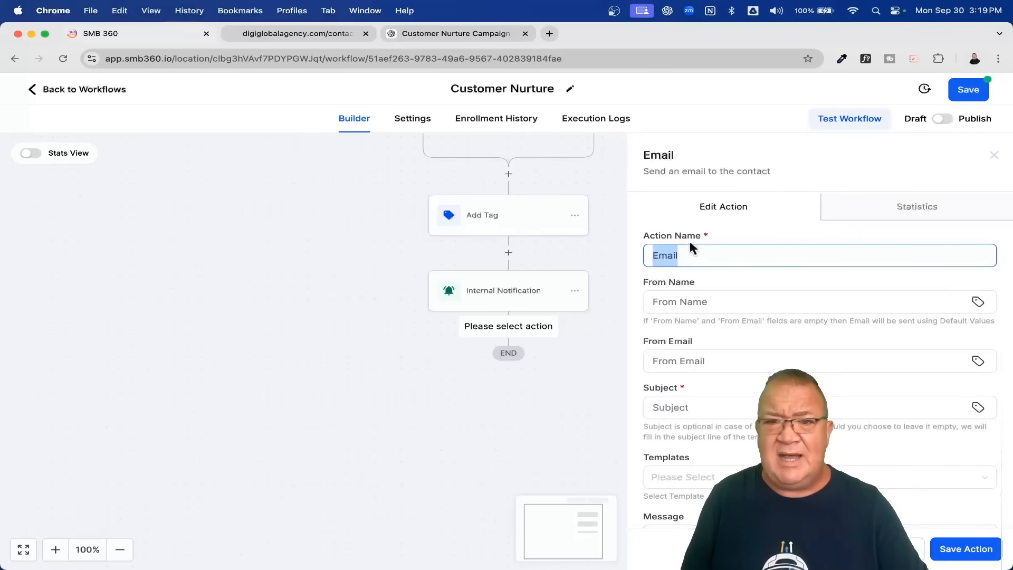
{"action": "left_click", "coordinate": [698, 256]}
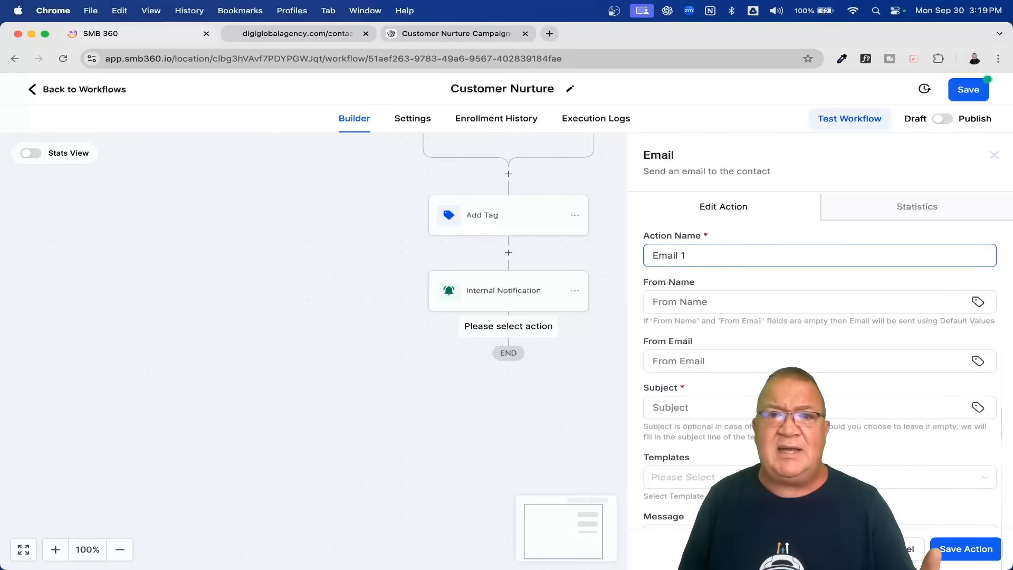
{"action": "key", "text": "BackSpace"}
{"action": "key", "text": "BackSpace"}
{"action": "key", "text": "BackSpace"}
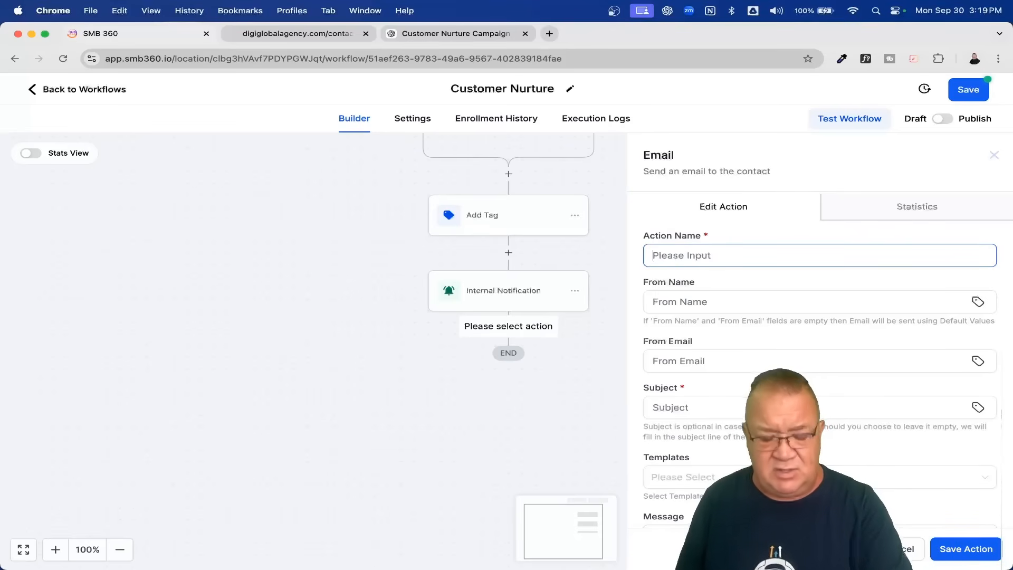
{"action": "type", "text": "Customer Nurture Email 1"}
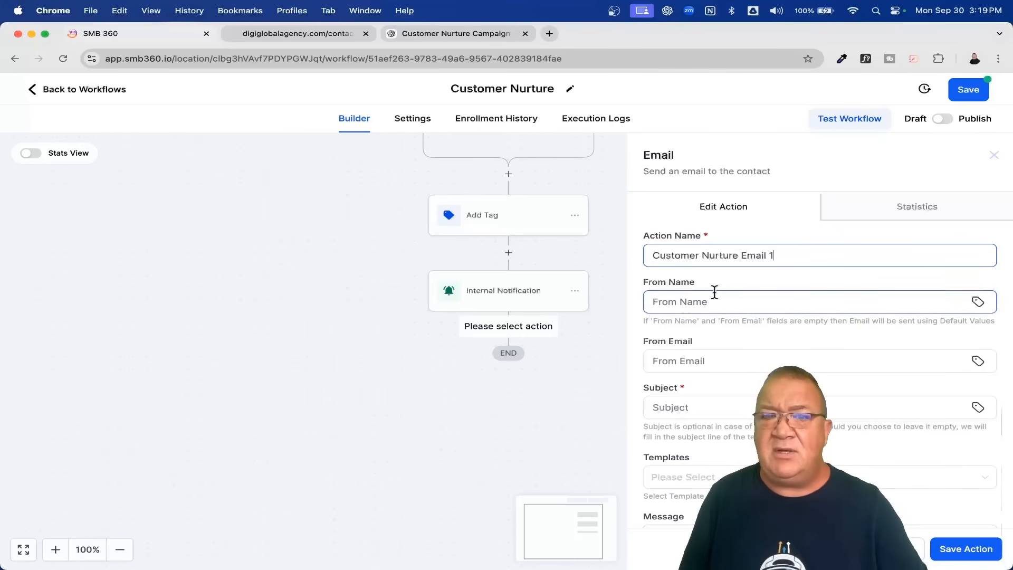
{"action": "left_click", "coordinate": [692, 302]}
{"action": "left_click", "coordinate": [684, 360]}
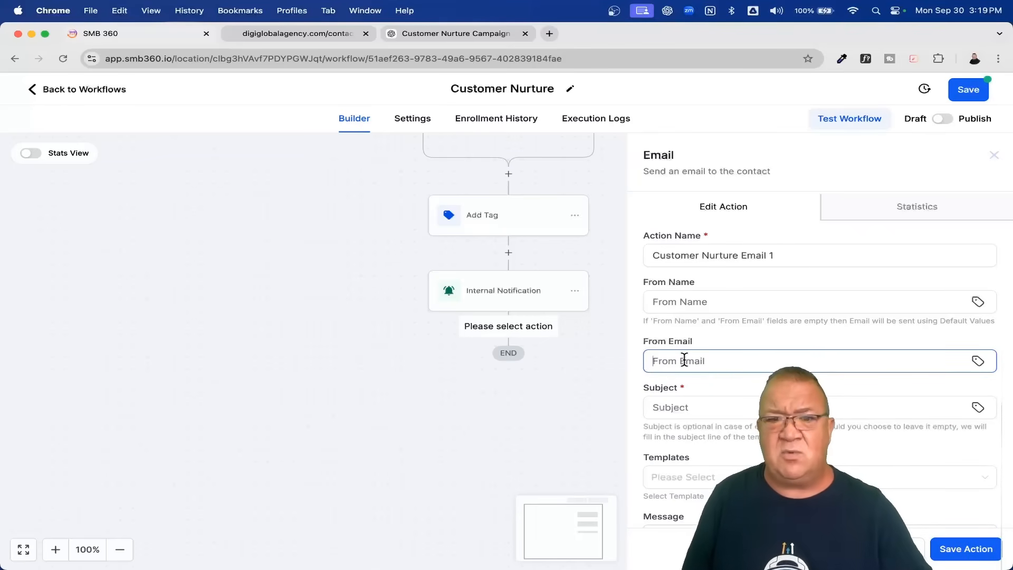
{"action": "scroll", "coordinate": [736, 364], "scroll_direction": "down", "scroll_amount": 4}
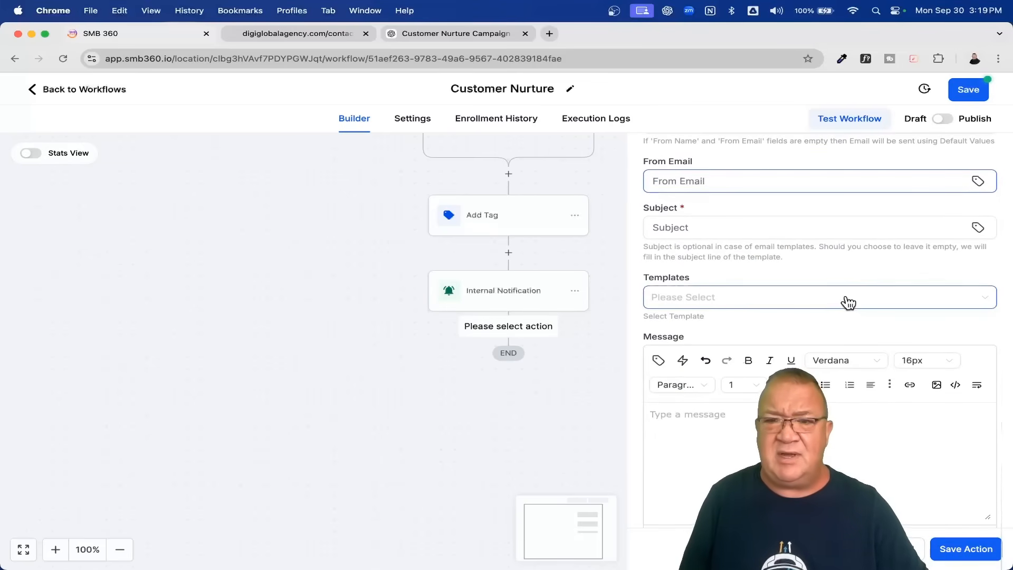
{"action": "left_click", "coordinate": [852, 304]}
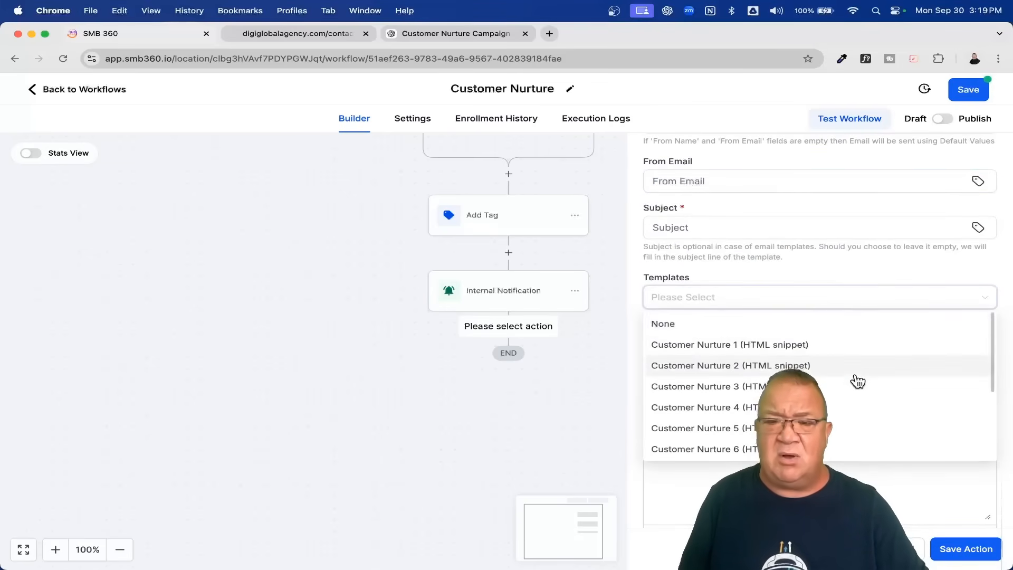
{"action": "scroll", "coordinate": [858, 380], "scroll_direction": "down", "scroll_amount": 5}
{"action": "scroll", "coordinate": [857, 381], "scroll_direction": "up", "scroll_amount": 5}
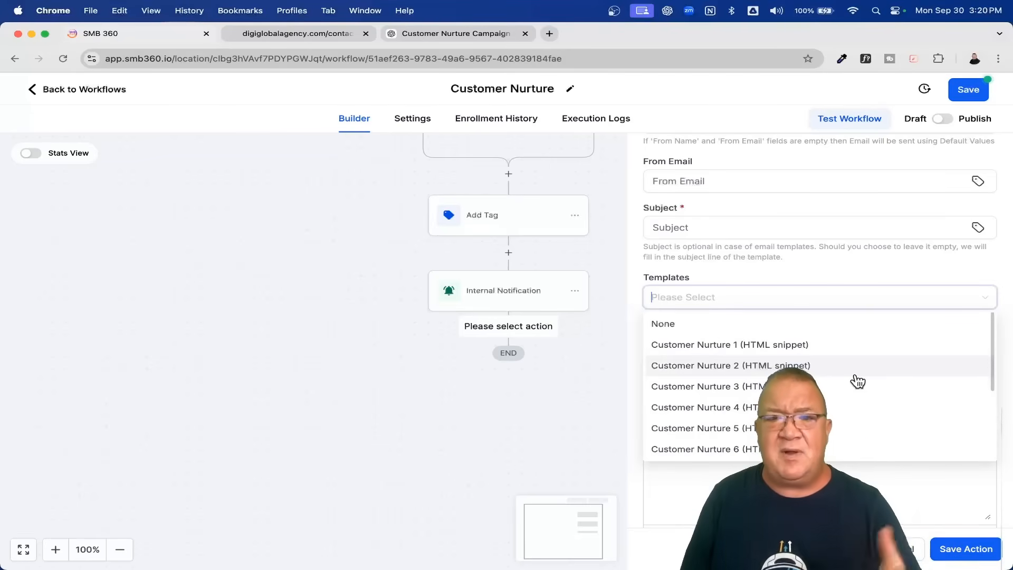
{"action": "left_click", "coordinate": [716, 348]}
{"action": "left_click", "coordinate": [646, 227]}
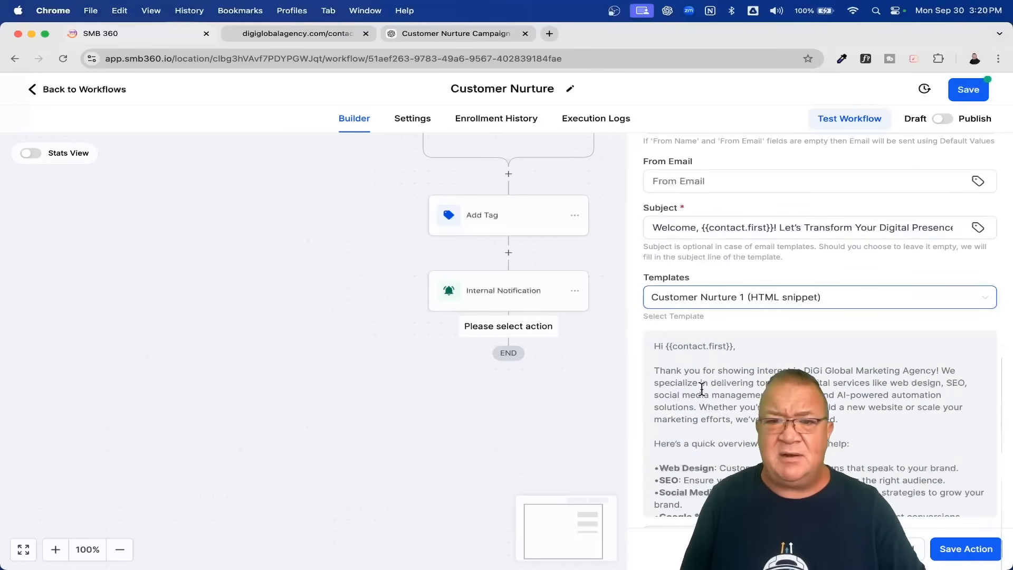
{"action": "scroll", "coordinate": [870, 390], "scroll_direction": "down", "scroll_amount": 4}
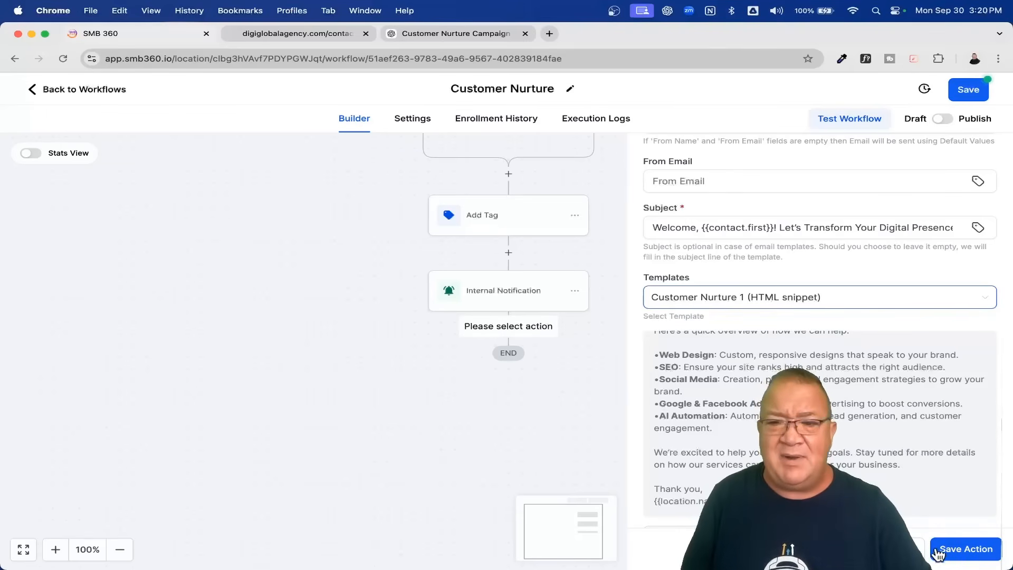
{"action": "left_click", "coordinate": [900, 549]}
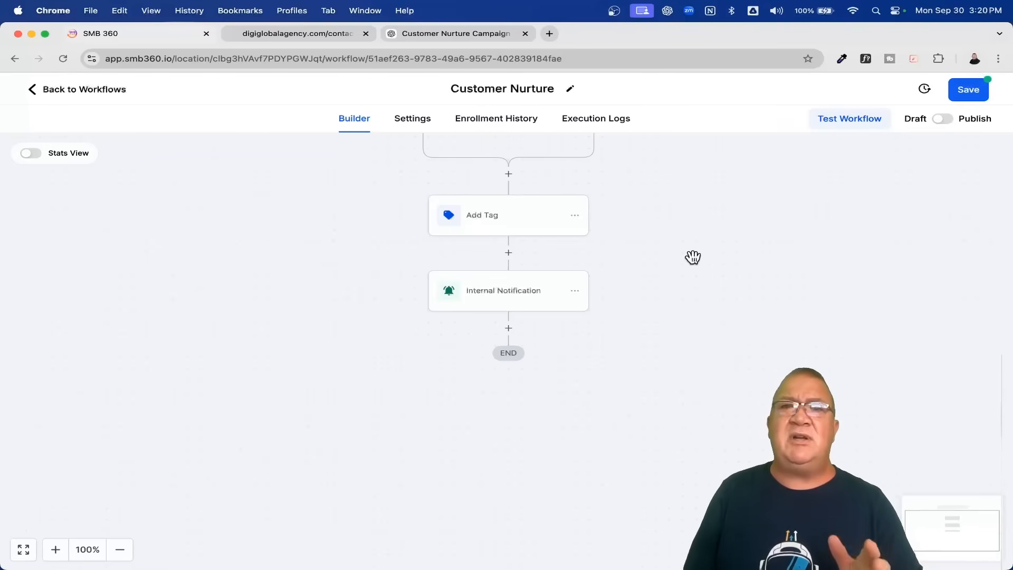
In the workflow's settings, set the default sender From Name to the account name custom value {{location.name}}
{"action": "left_click", "coordinate": [413, 124]}
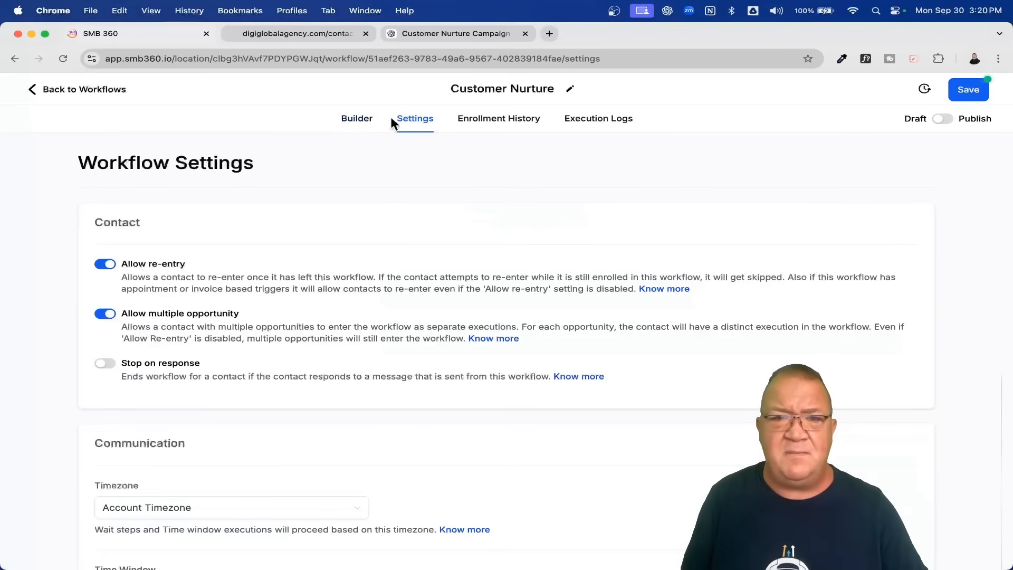
{"action": "scroll", "coordinate": [387, 198], "scroll_direction": "down", "scroll_amount": 5}
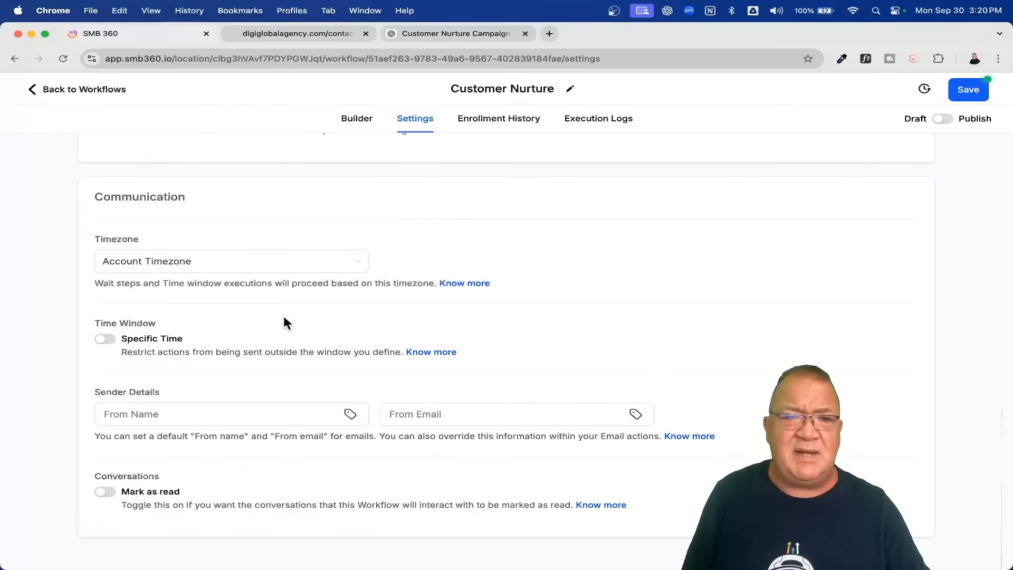
{"action": "left_click", "coordinate": [182, 413]}
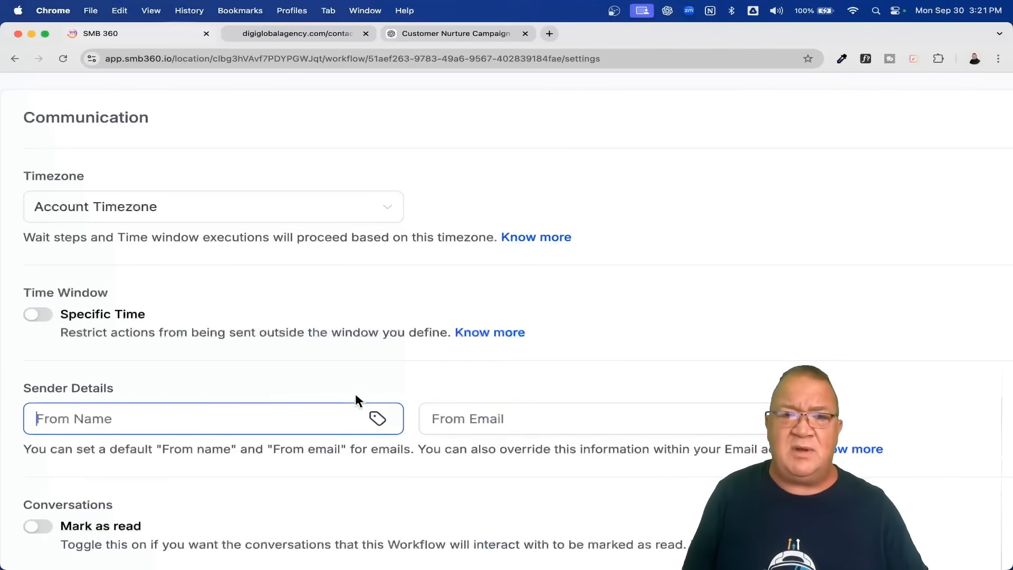
{"action": "left_click", "coordinate": [378, 420]}
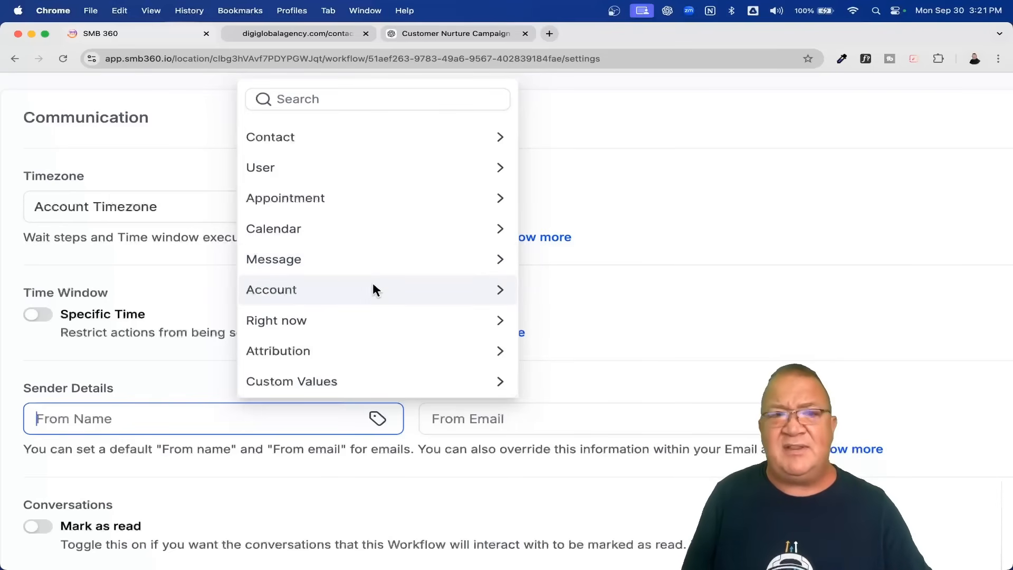
{"action": "left_click", "coordinate": [327, 294]}
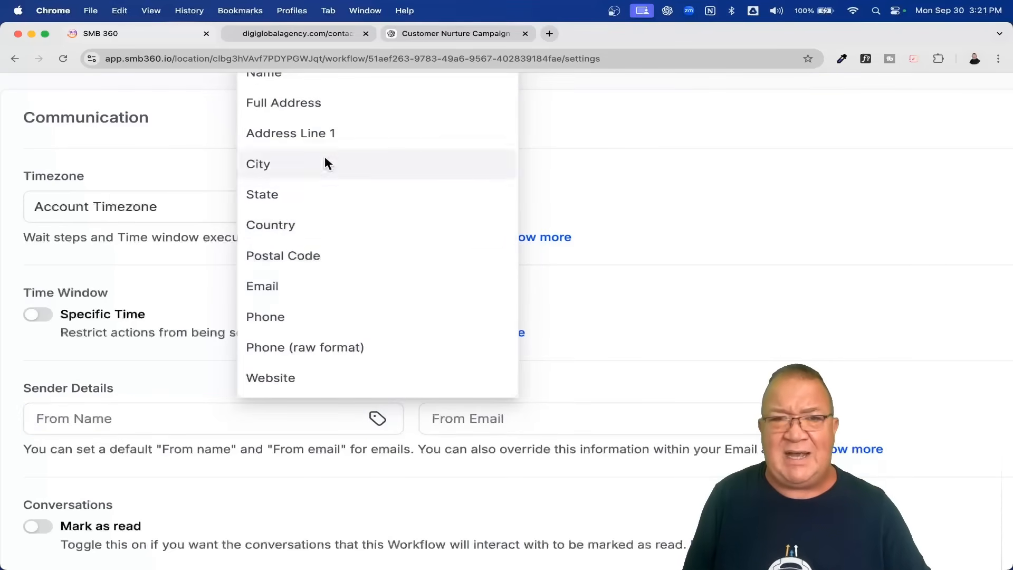
{"action": "scroll", "coordinate": [312, 106], "scroll_direction": "up", "scroll_amount": 2}
{"action": "left_click", "coordinate": [311, 112]}
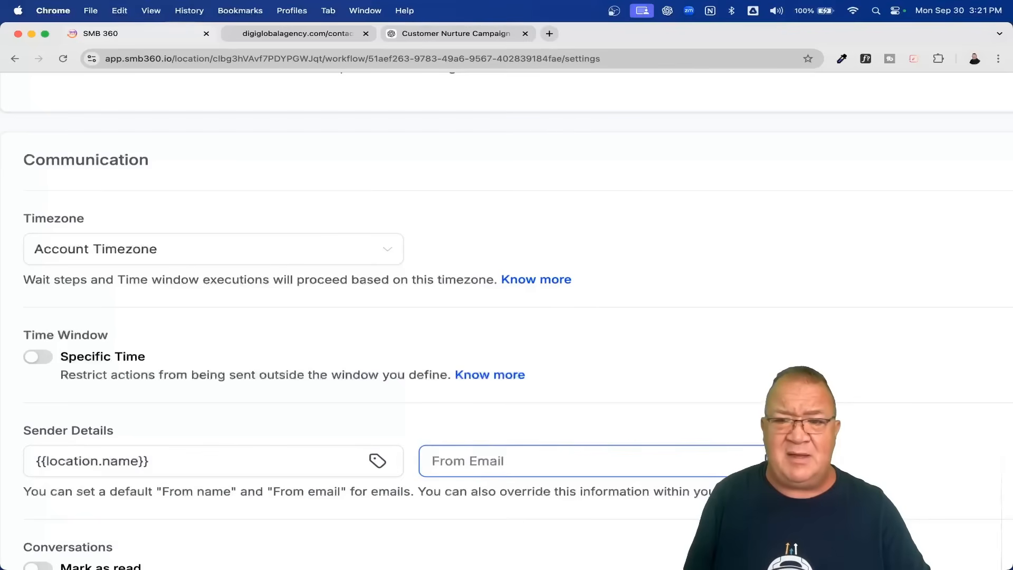
Set the default sender From Email to the account email custom value {{location.email}} and save the workflow
{"action": "left_click", "coordinate": [773, 460]}
{"action": "left_click", "coordinate": [697, 324]}
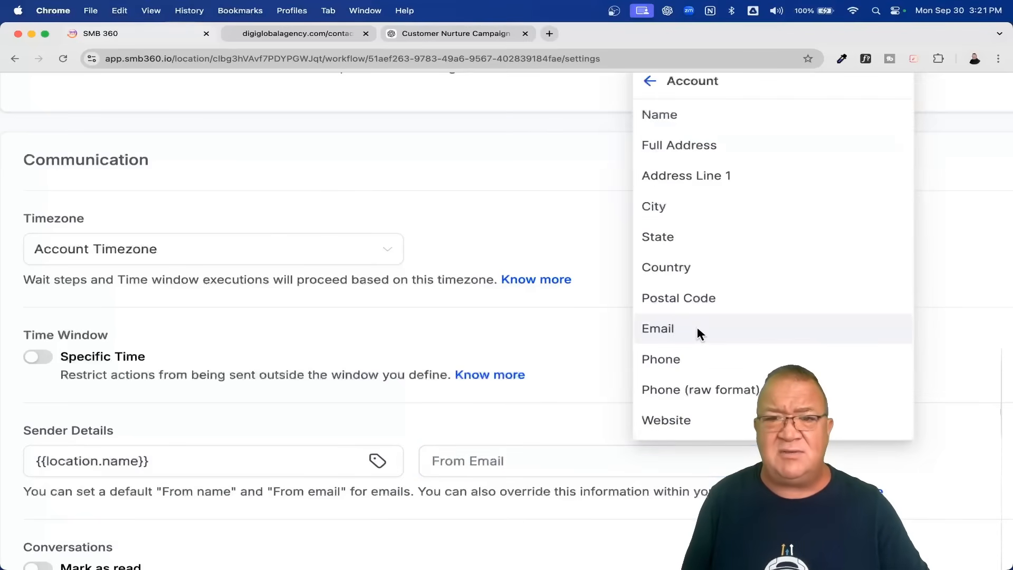
{"action": "left_click", "coordinate": [667, 331]}
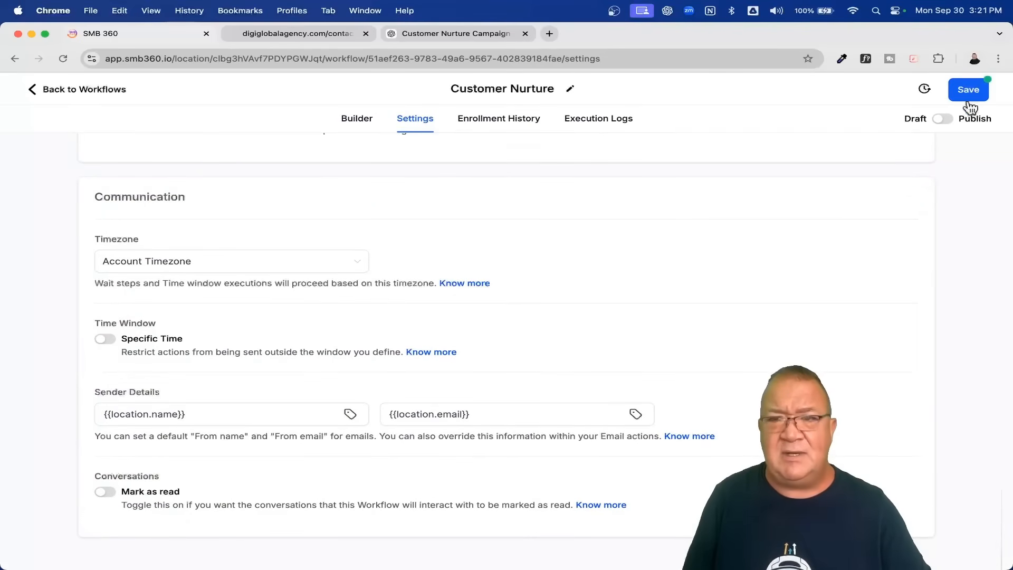
{"action": "left_click", "coordinate": [969, 95]}
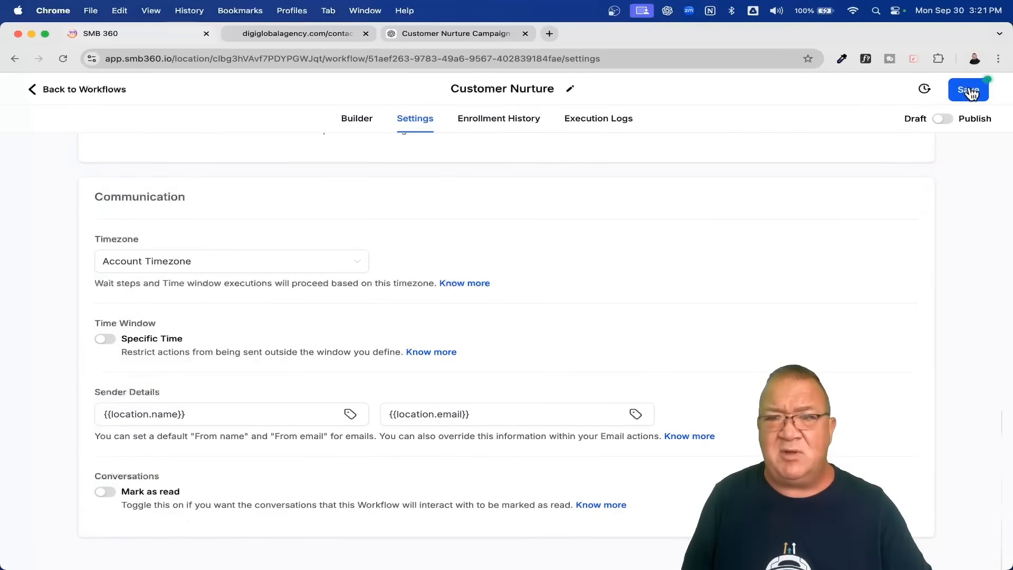
Return to the workflow builder and insert a Send Email action after Internal Notification, naming it "Email 1"
{"action": "left_click", "coordinate": [357, 122]}
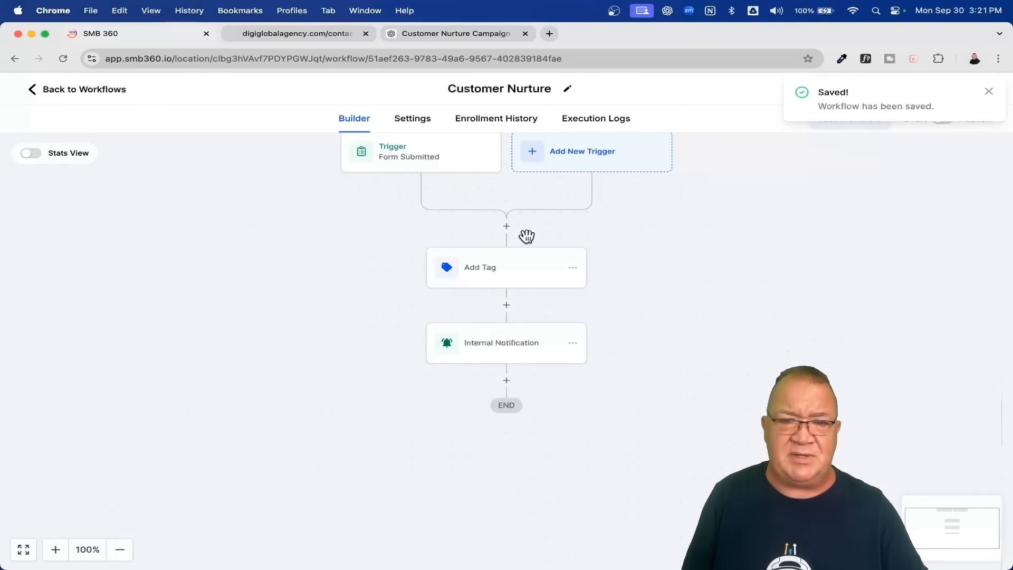
{"action": "left_click", "coordinate": [506, 380]}
{"action": "type", "text": "em"}
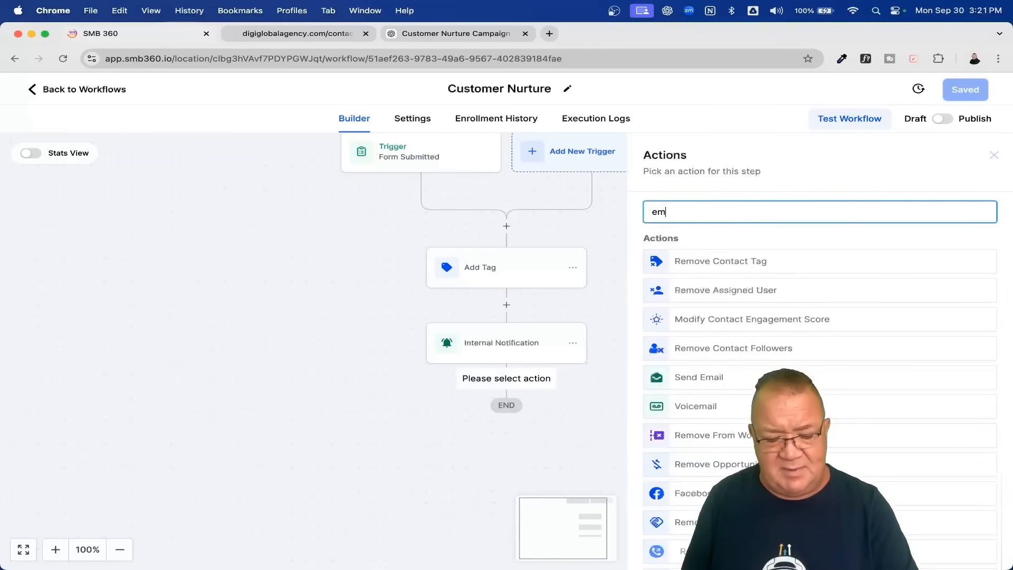
{"action": "type", "text": "ail"}
{"action": "left_click", "coordinate": [706, 266]}
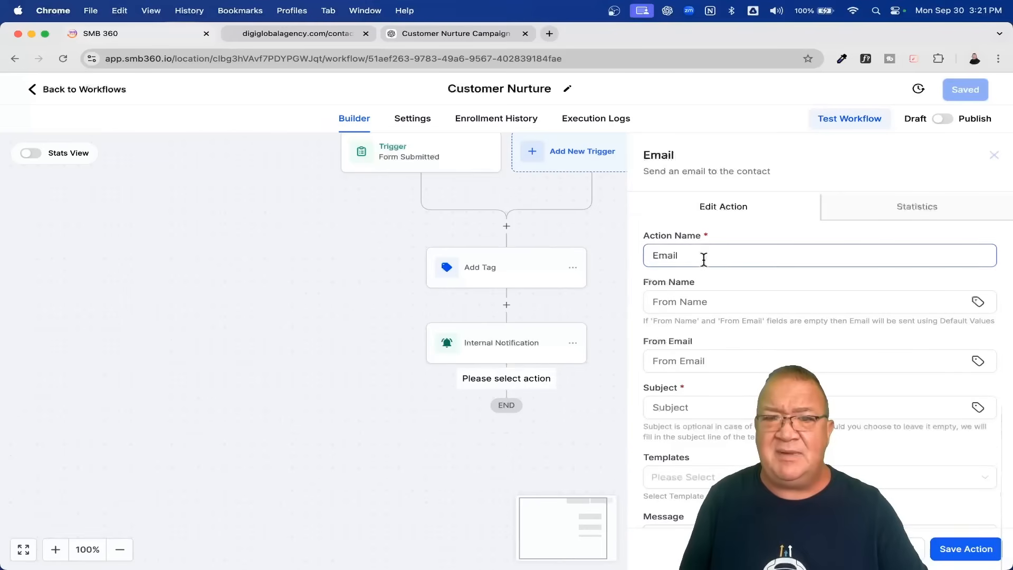
{"action": "type", "text": "1"}
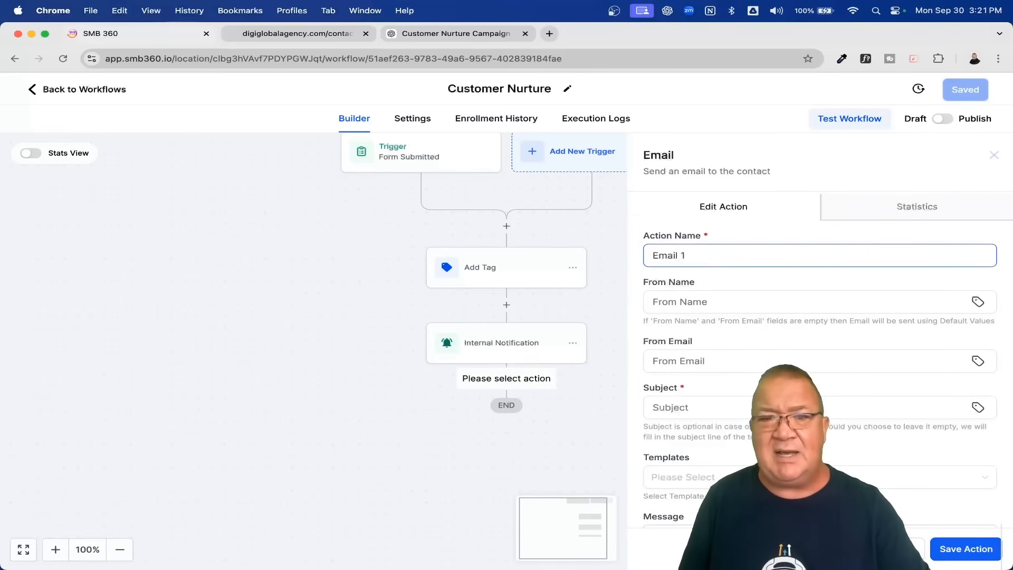
Apply the "Customer Nurture 1 (HTML snippet)" template to the Email 1 action, leaving its sender fields empty
{"action": "left_click", "coordinate": [672, 304]}
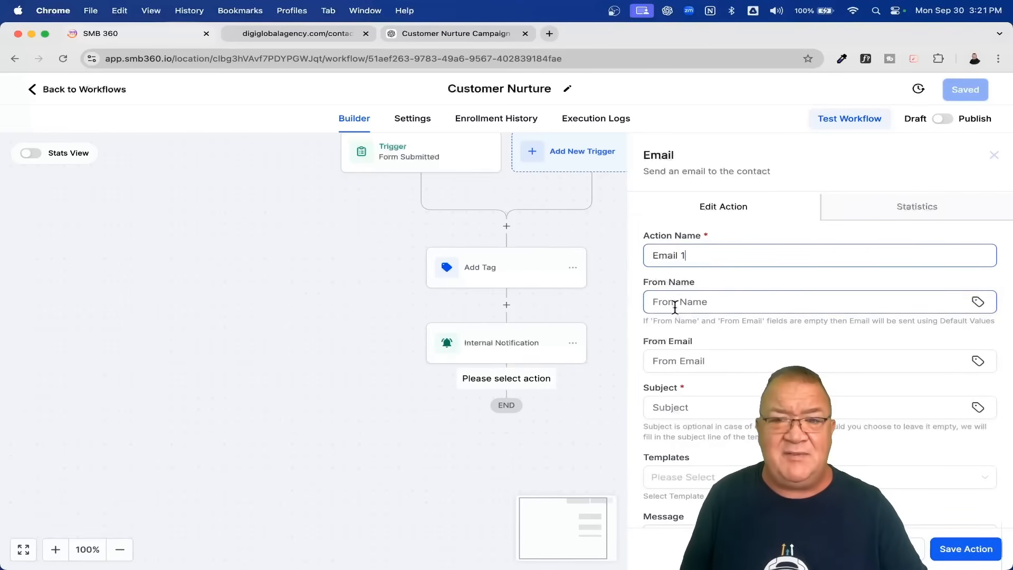
{"action": "left_click", "coordinate": [677, 361]}
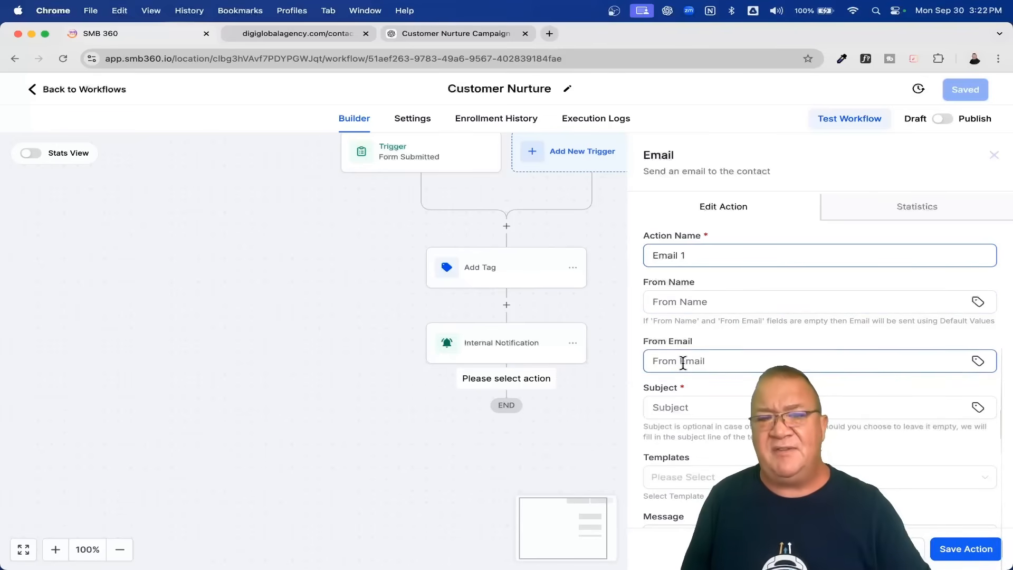
{"action": "scroll", "coordinate": [683, 362], "scroll_direction": "down", "scroll_amount": 5}
{"action": "left_click", "coordinate": [711, 343]}
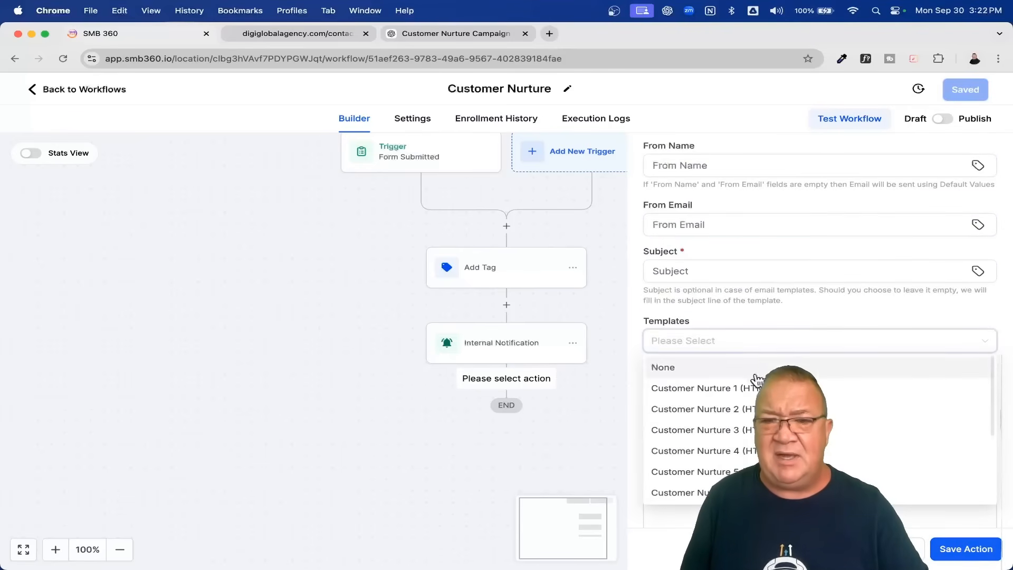
{"action": "left_click", "coordinate": [730, 388]}
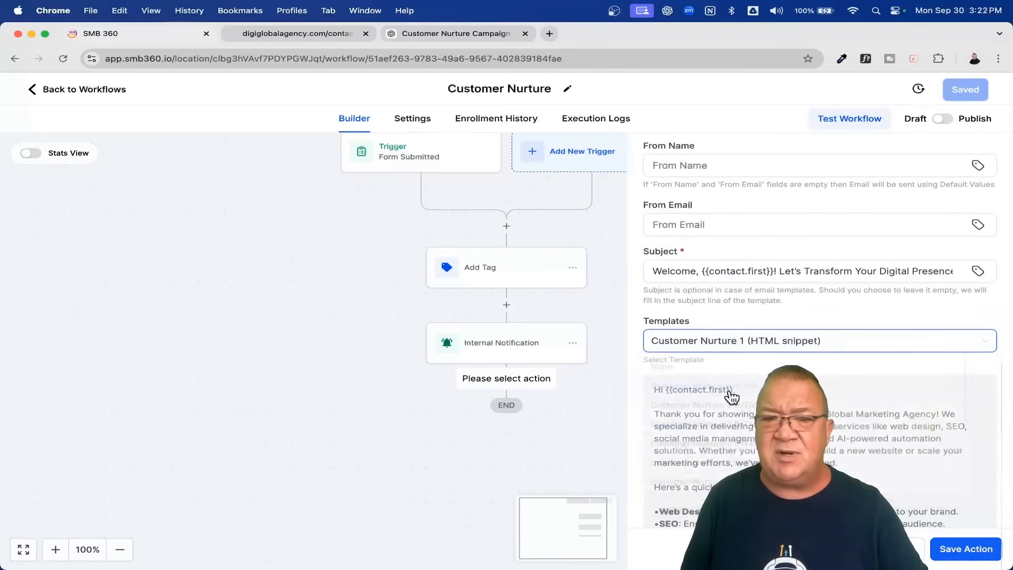
Save the Email 1 action and insert a Wait action after it, naming it "Wait 1 Day"
{"action": "left_click", "coordinate": [972, 553]}
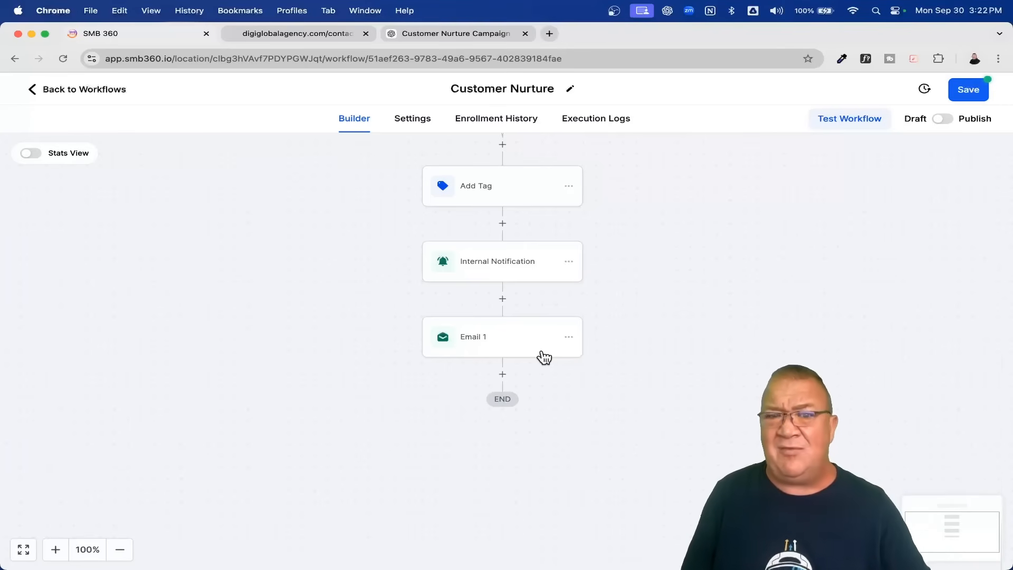
{"action": "left_click", "coordinate": [502, 376]}
{"action": "type", "text": "wait"}
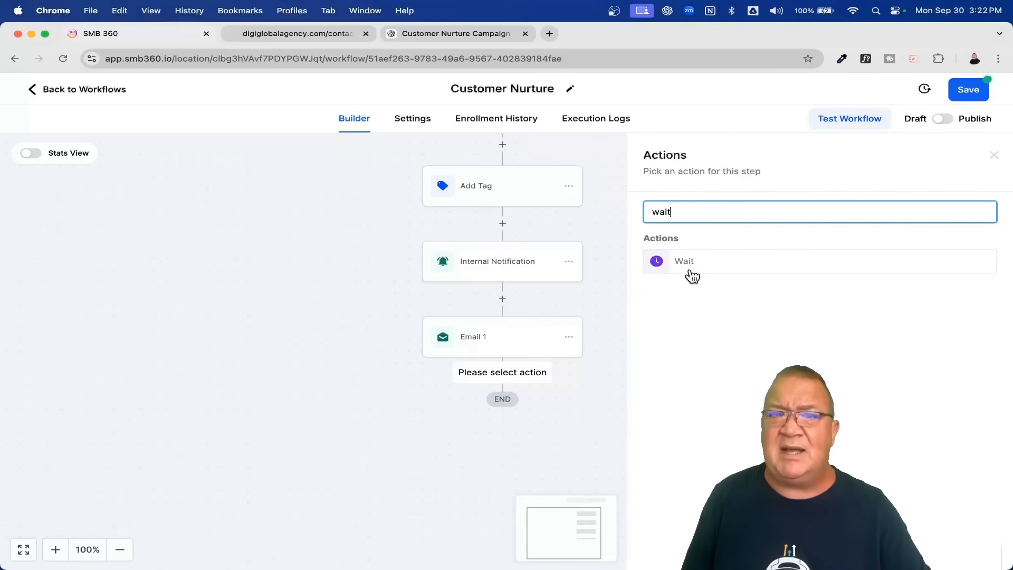
{"action": "left_click", "coordinate": [683, 267]}
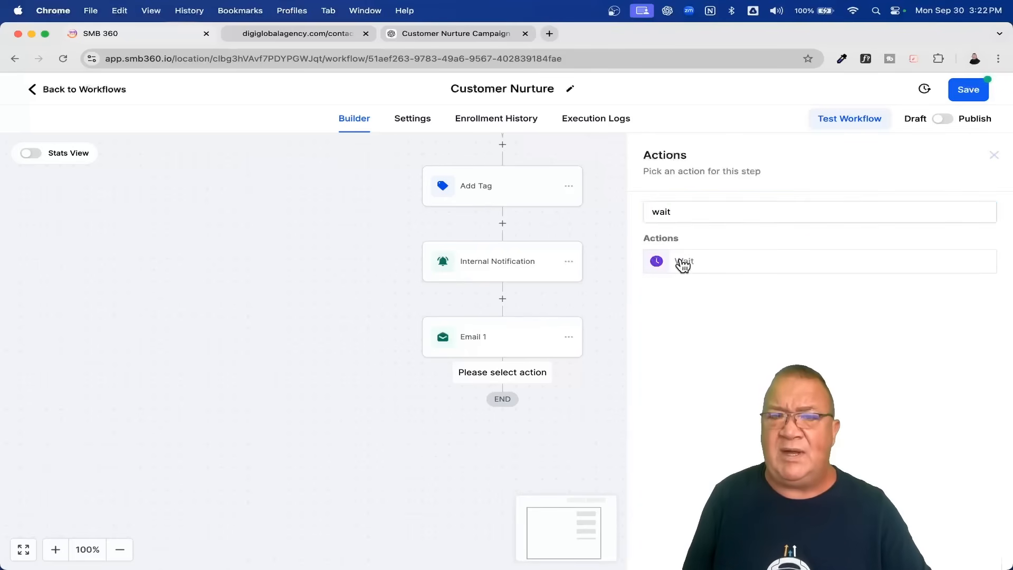
{"action": "left_click", "coordinate": [499, 237]}
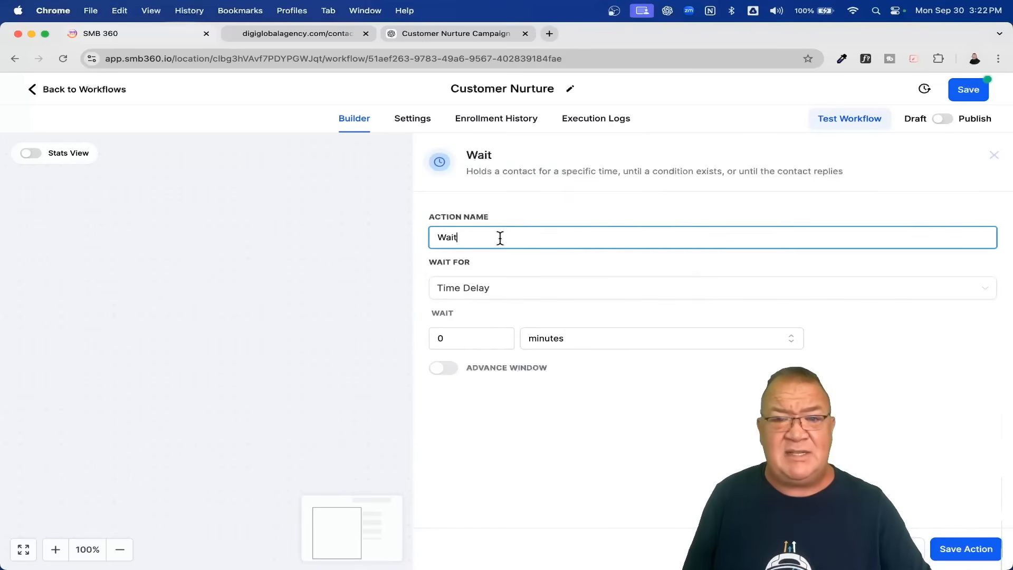
{"action": "type", "text": "1 Day"}
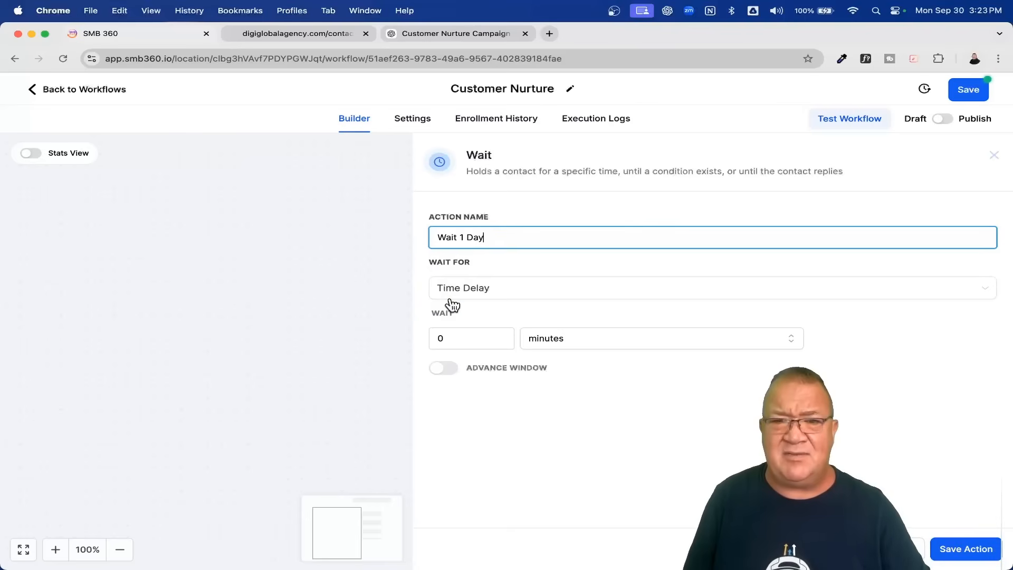
Set the Wait 1 Day action's time delay to 1 day and save the action
{"action": "left_click", "coordinate": [446, 337]}
{"action": "type", "text": "1"}
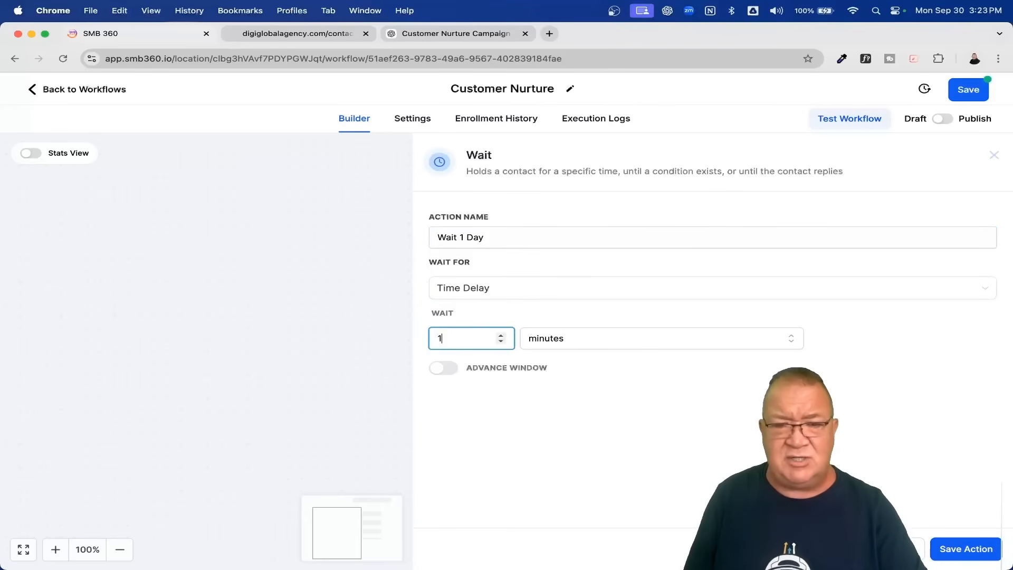
{"action": "left_click", "coordinate": [593, 341]}
{"action": "left_click", "coordinate": [549, 385]}
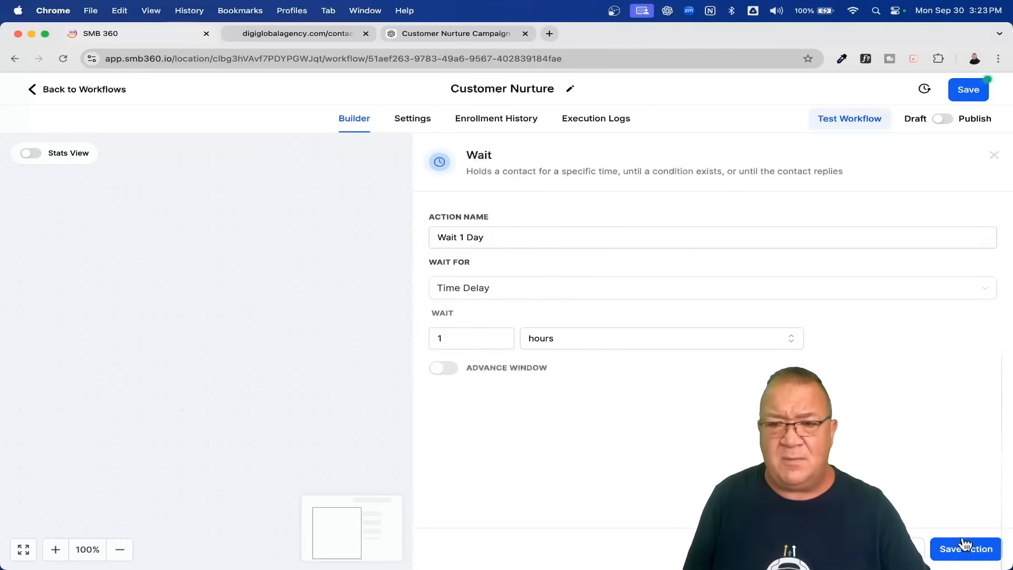
{"action": "left_click", "coordinate": [571, 338]}
{"action": "left_click", "coordinate": [553, 410]}
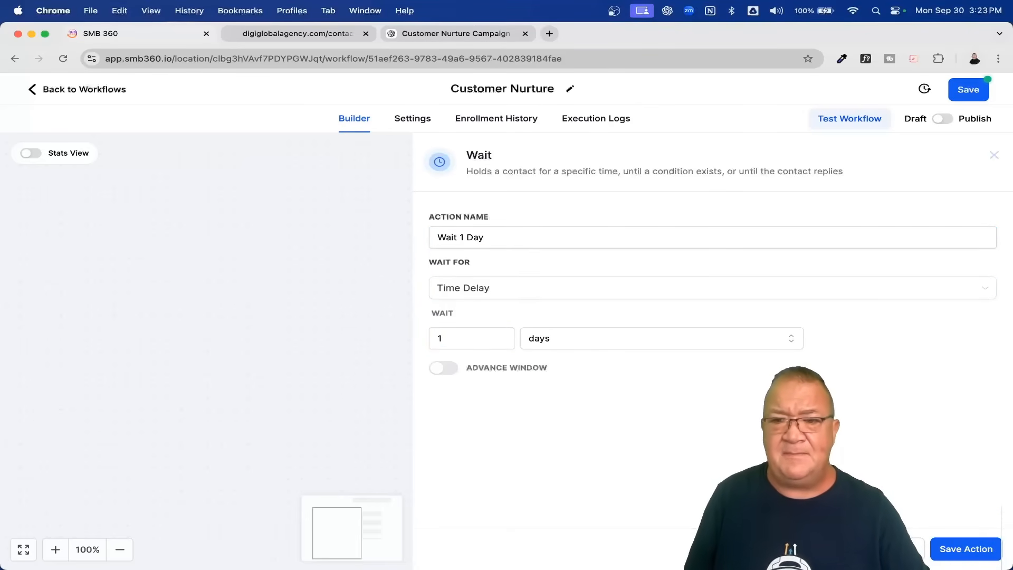
{"action": "left_click", "coordinate": [961, 552]}
Insert a Send Email action after Wait 1 Day and name it "Email 2"
{"action": "scroll", "coordinate": [637, 417], "scroll_direction": "down", "scroll_amount": 2}
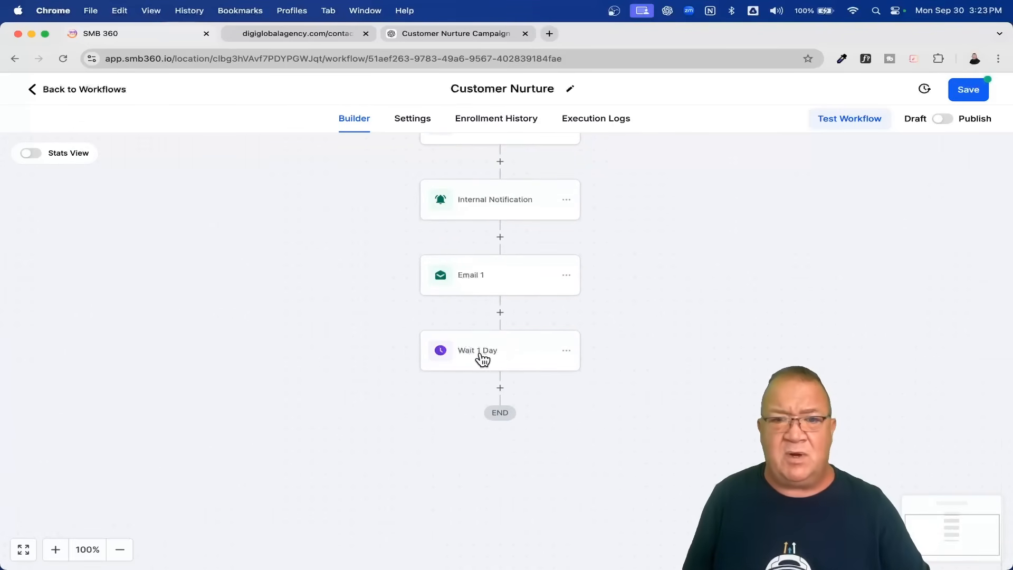
{"action": "left_click", "coordinate": [499, 387]}
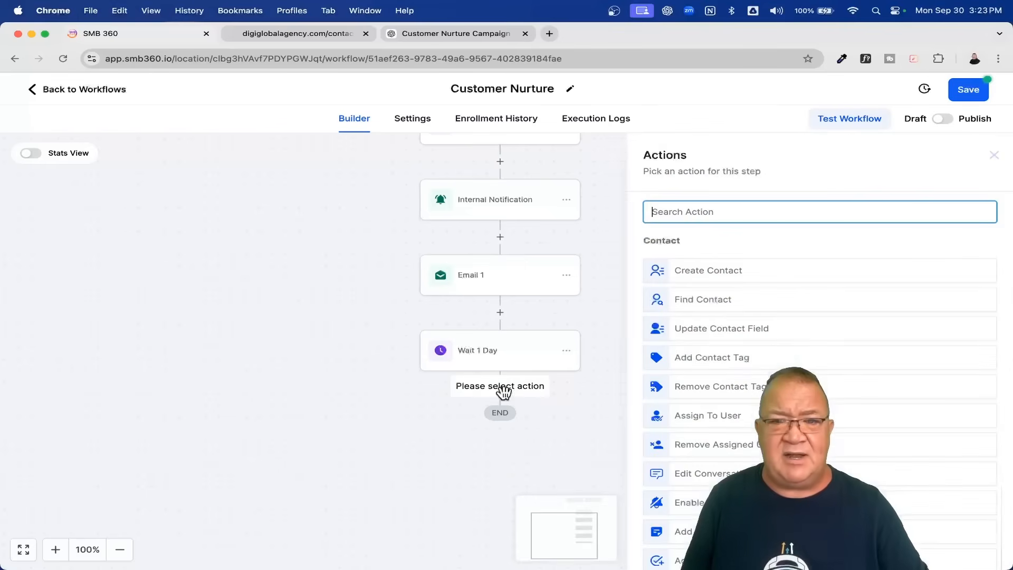
{"action": "type", "text": "emai"}
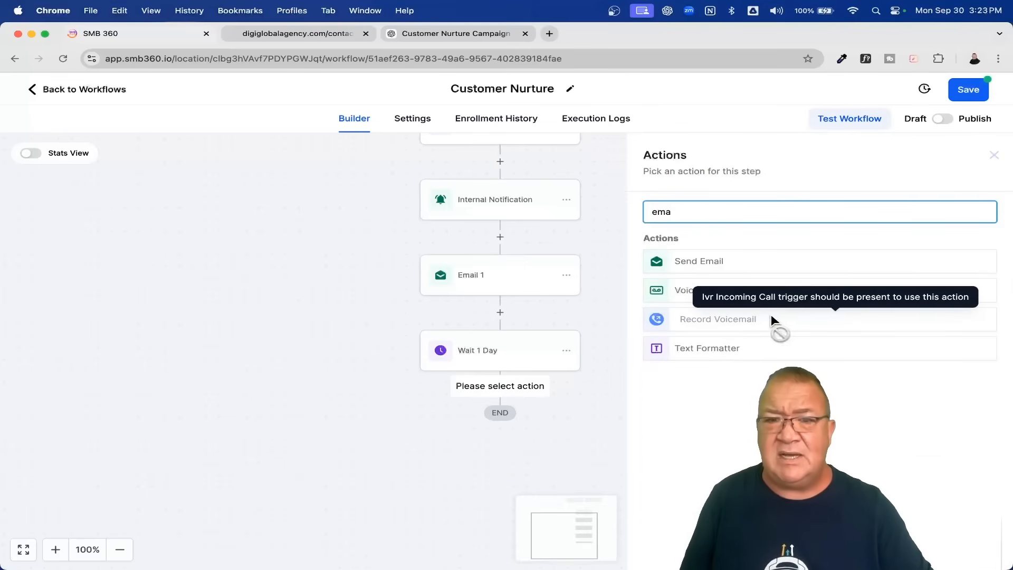
{"action": "left_click", "coordinate": [700, 265]}
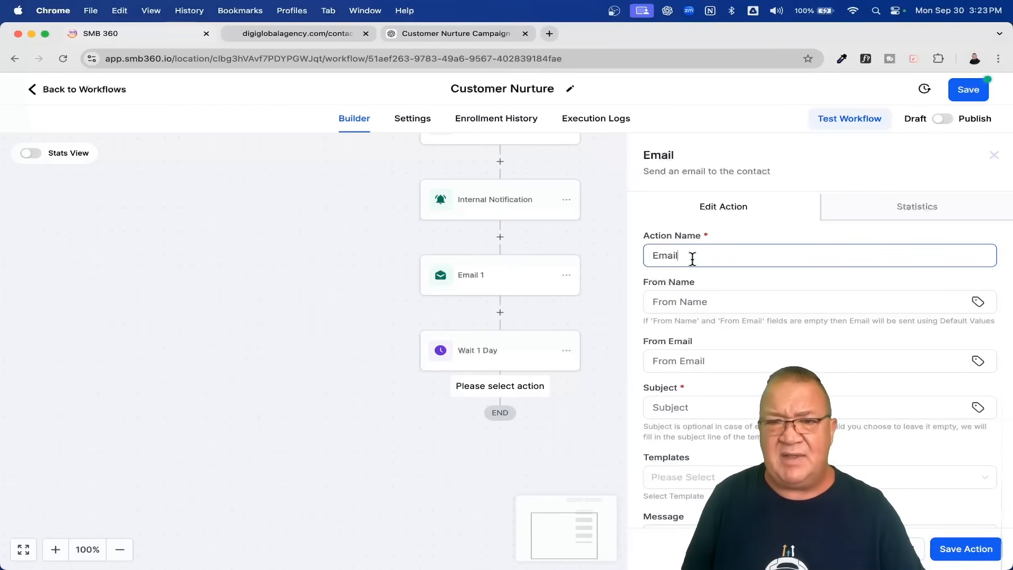
{"action": "type", "text": "2"}
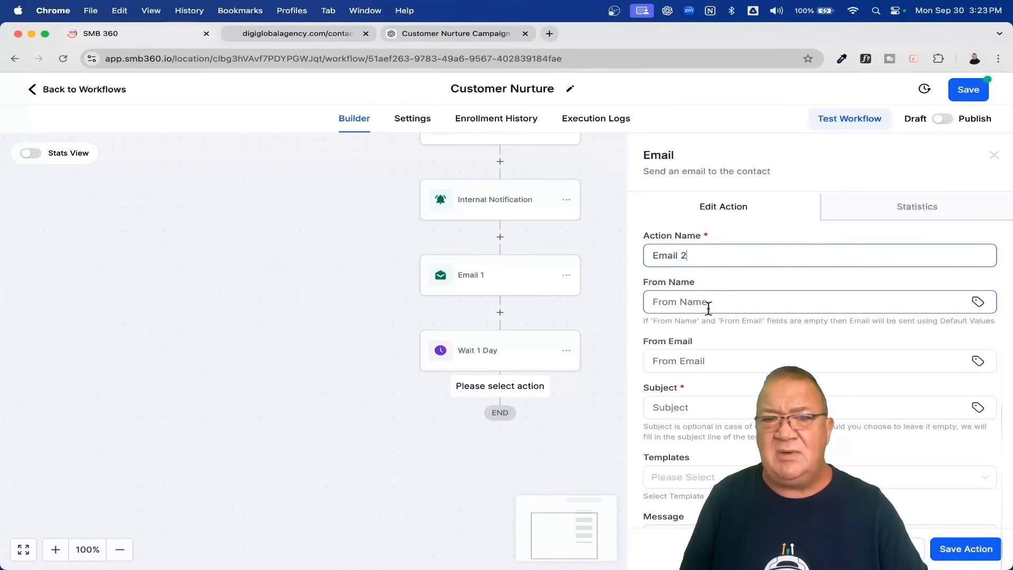
Apply the "Customer Nurture 2 (HTML snippet)" template to the Email 2 action and save it
{"action": "scroll", "coordinate": [743, 364], "scroll_direction": "down", "scroll_amount": 3}
{"action": "left_click", "coordinate": [749, 327]}
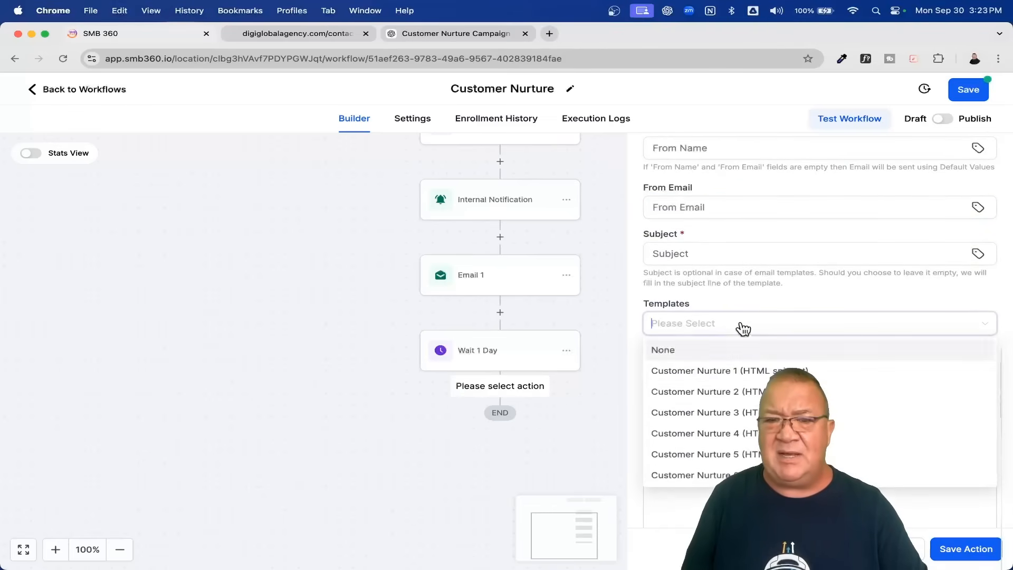
{"action": "left_click", "coordinate": [730, 391]}
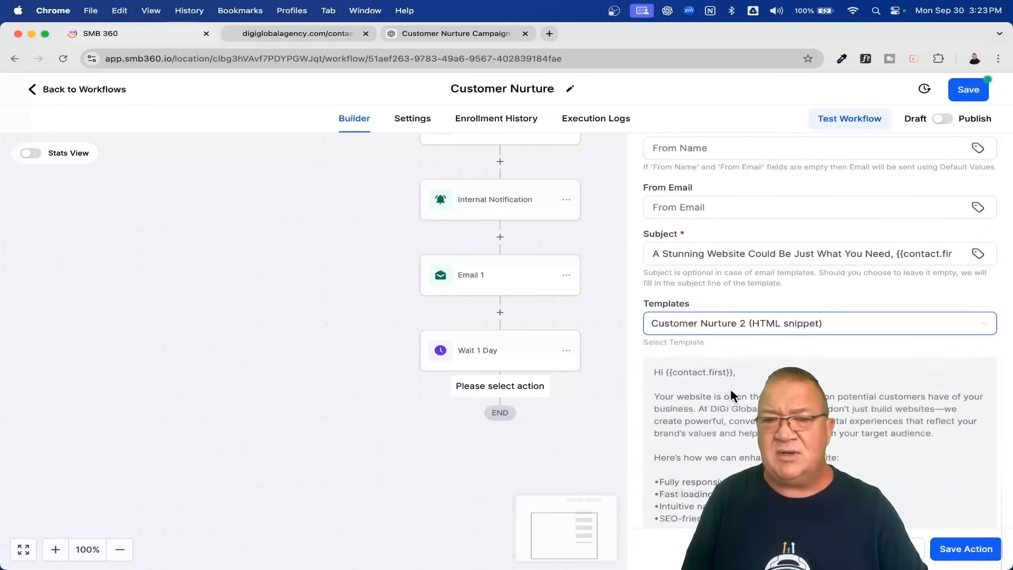
{"action": "left_click", "coordinate": [961, 548]}
Insert a Wait action after Email 2 and name it "Wait 2 Days"
{"action": "scroll", "coordinate": [662, 444], "scroll_direction": "down", "scroll_amount": 1}
{"action": "scroll", "coordinate": [662, 445], "scroll_direction": "down", "scroll_amount": 2}
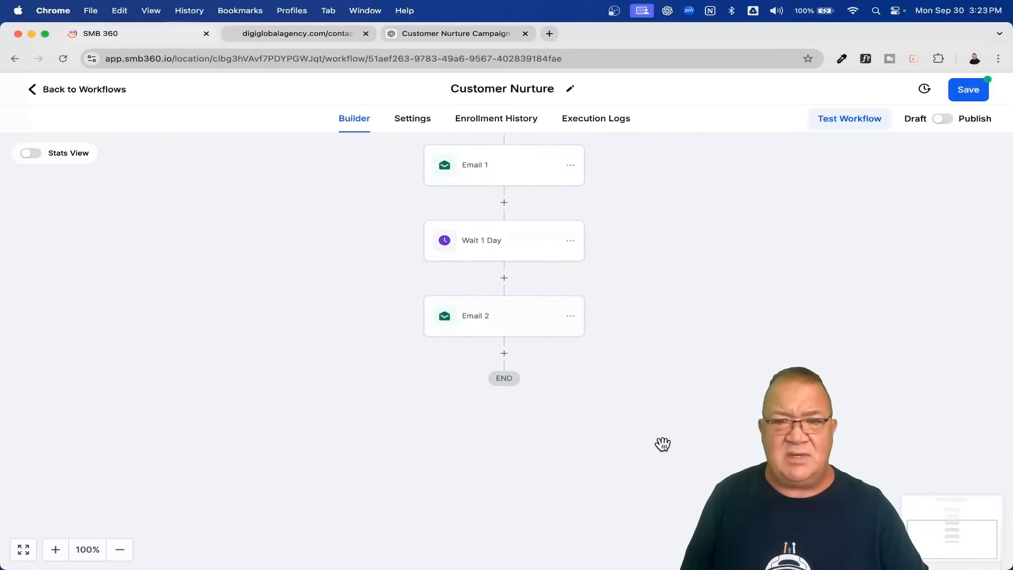
{"action": "left_click", "coordinate": [505, 352]}
{"action": "type", "text": "wait"}
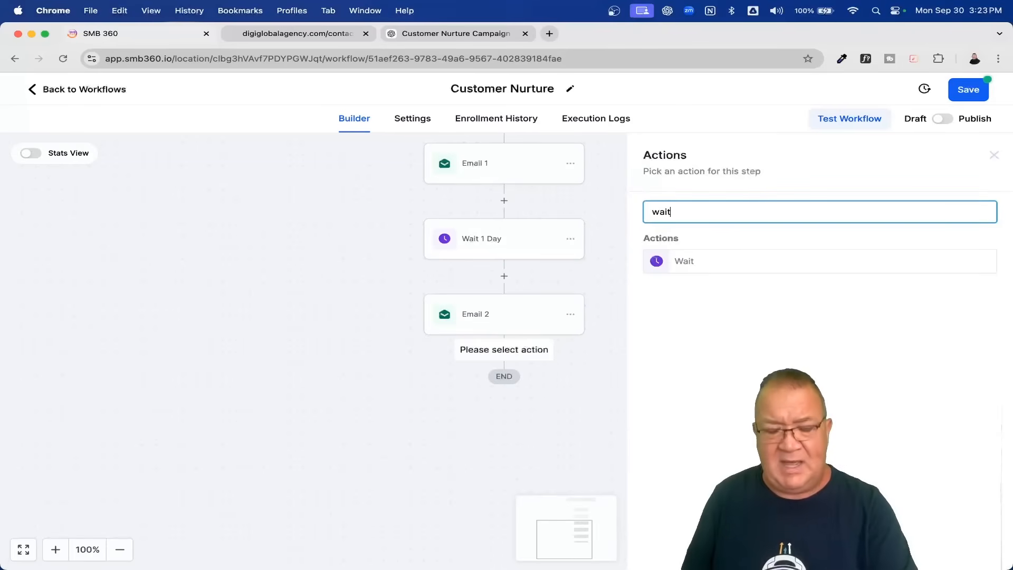
{"action": "left_click", "coordinate": [695, 262]}
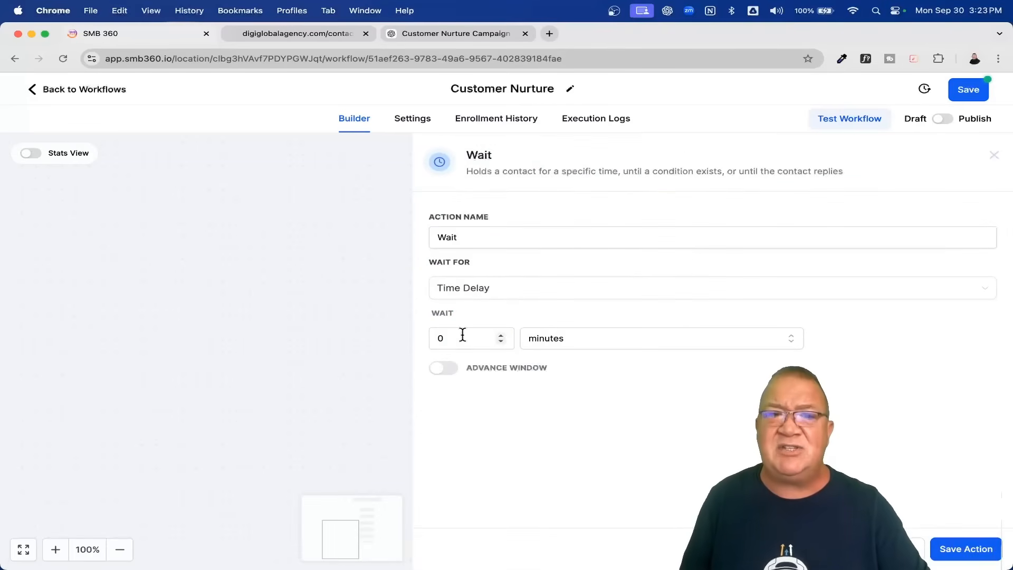
{"action": "left_click", "coordinate": [467, 238]}
{"action": "type", "text": "2 Days"}
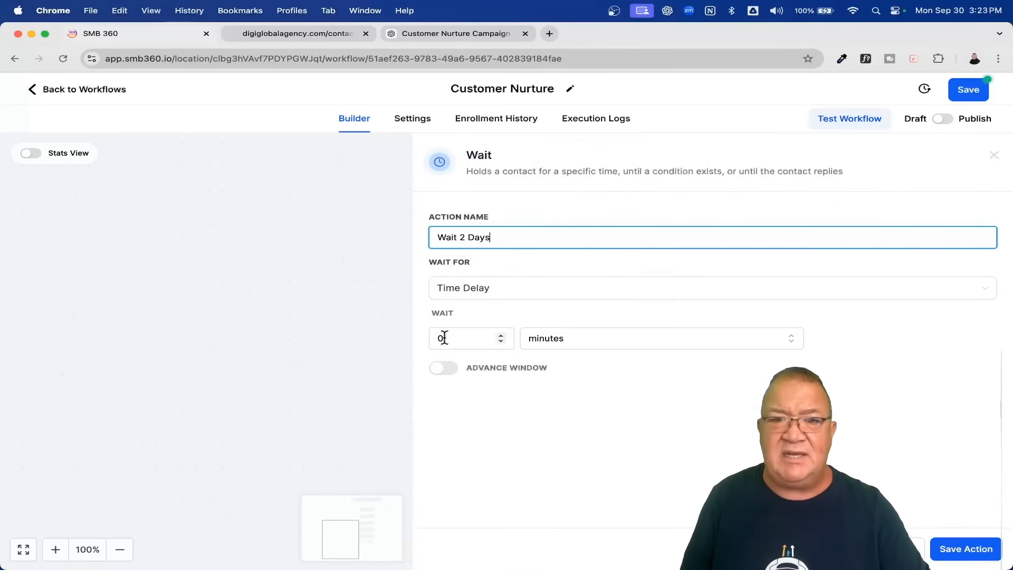
Set the new Wait action's time delay to 1 day, rename it "Wait 1 Days", and save it
{"action": "left_click_drag", "start_coordinate": [444, 338], "coordinate": [409, 340]}
{"action": "type", "text": "2"}
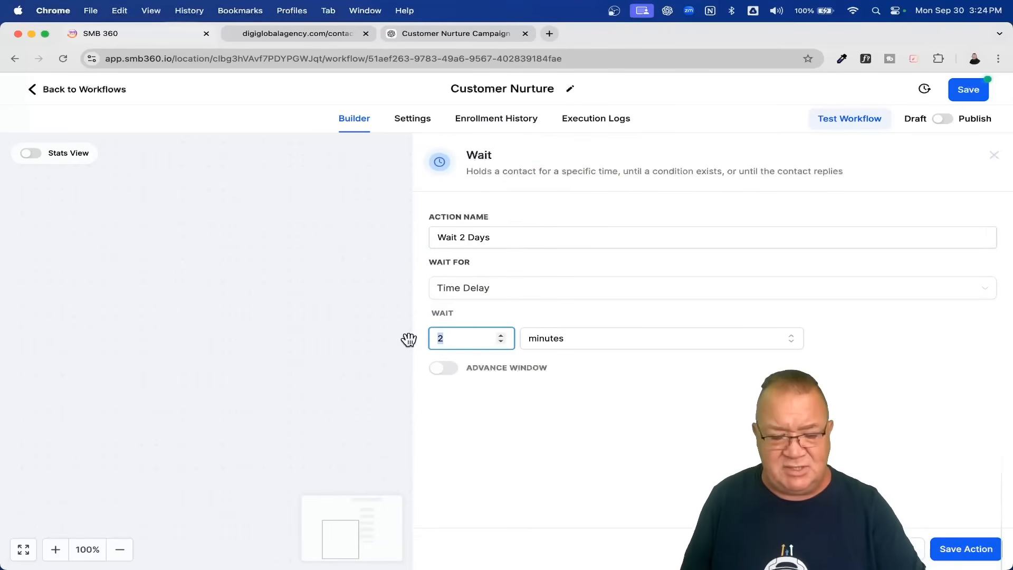
{"action": "type", "text": "1"}
{"action": "left_click", "coordinate": [463, 237]}
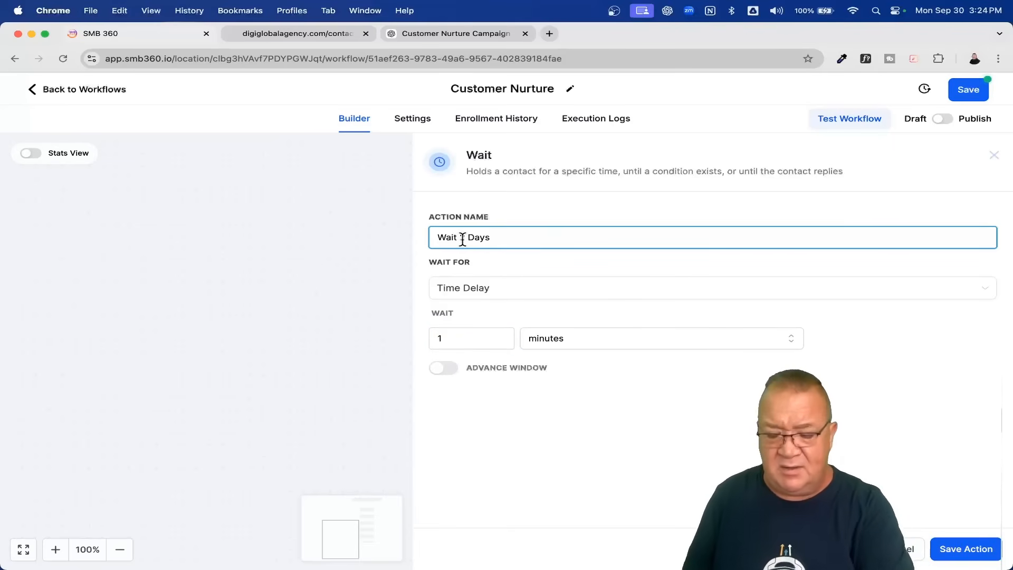
{"action": "key", "text": "BackSpace"}
{"action": "type", "text": "1"}
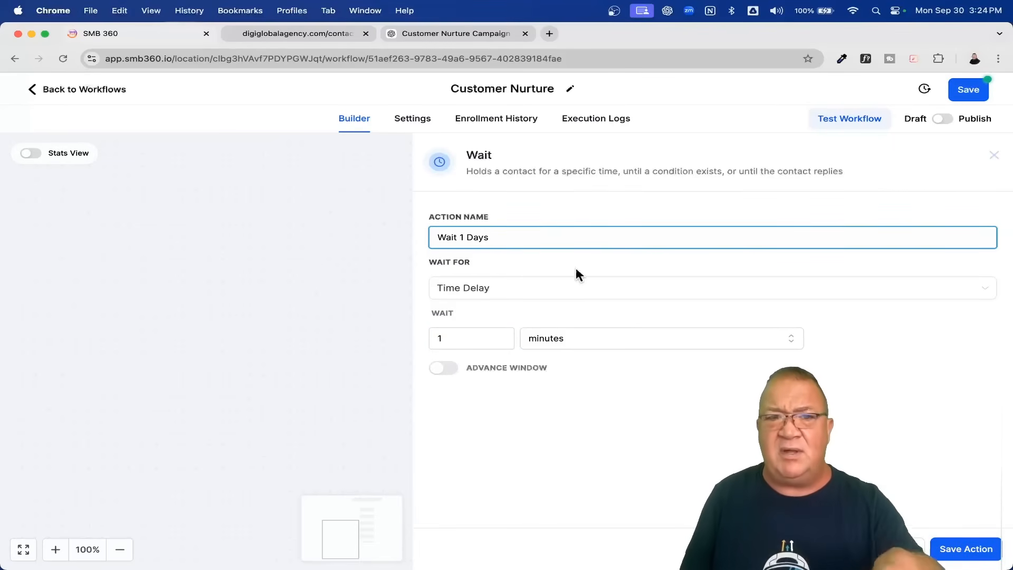
{"action": "left_click", "coordinate": [577, 339]}
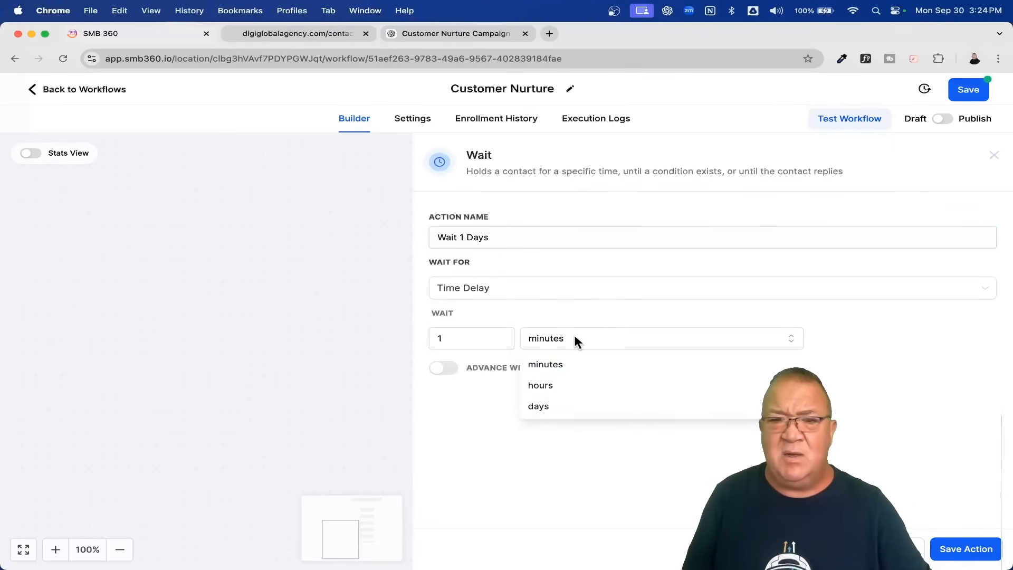
{"action": "left_click", "coordinate": [570, 412]}
{"action": "left_click", "coordinate": [973, 549]}
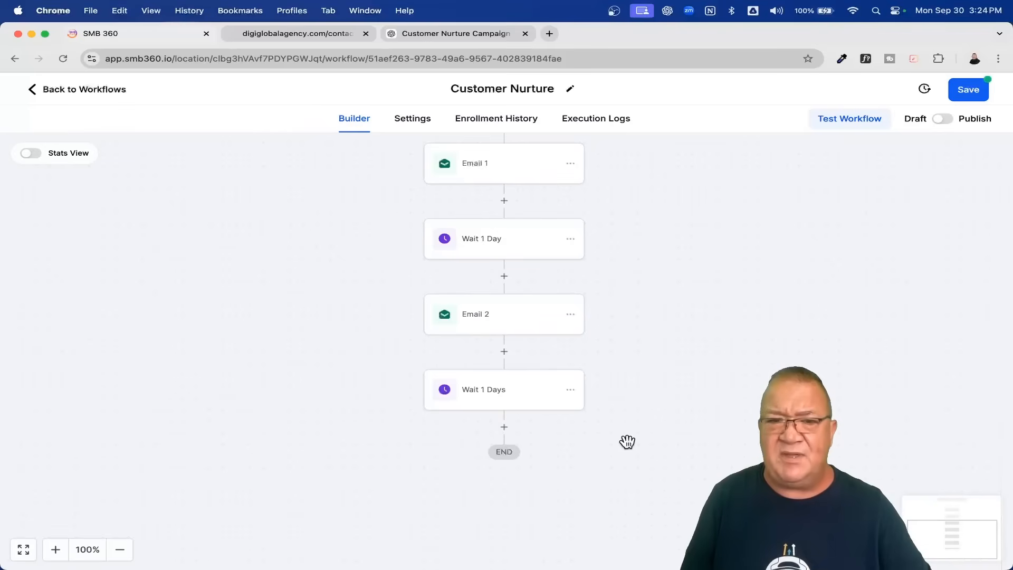
Insert a Send Email action after Wait 1 Days and name it "Email 3"
{"action": "scroll", "coordinate": [601, 428], "scroll_direction": "down", "scroll_amount": 3}
{"action": "left_click", "coordinate": [493, 358]}
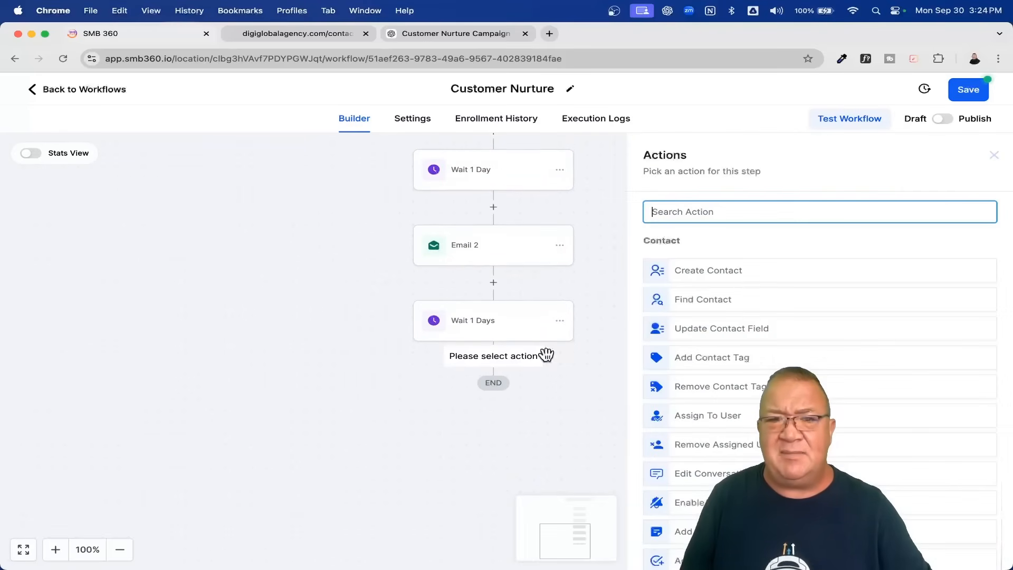
{"action": "type", "text": "email"}
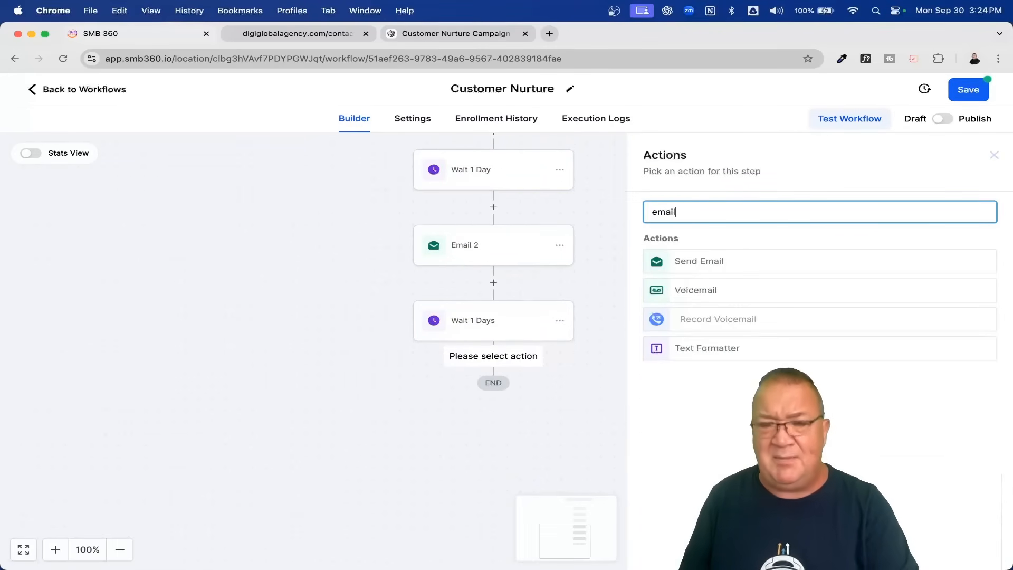
{"action": "left_click", "coordinate": [696, 261]}
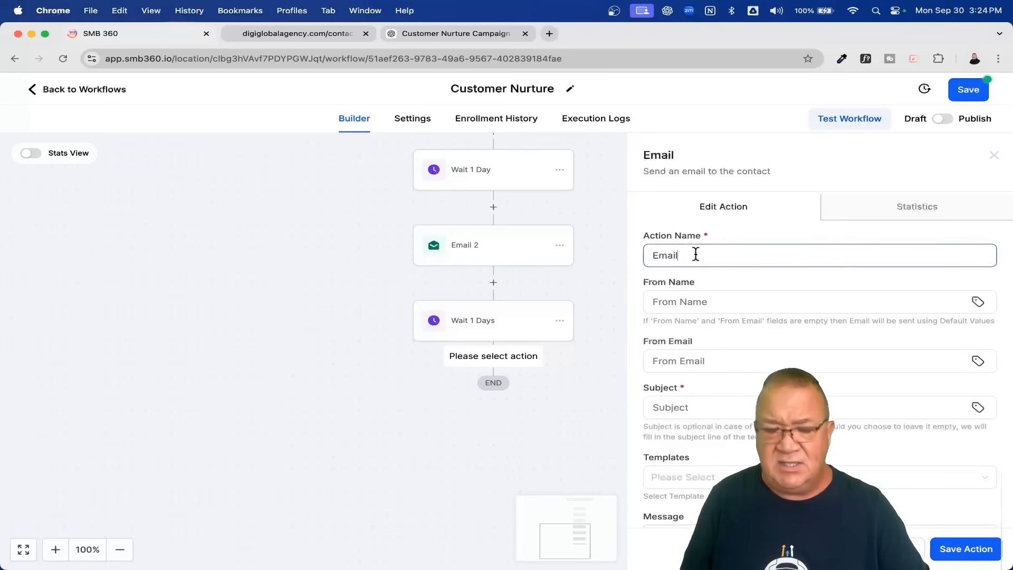
{"action": "type", "text": "3"}
Apply the "Customer Nurture 3 (HTML snippet)" template to the Email 3 action and save it
{"action": "scroll", "coordinate": [725, 391], "scroll_direction": "down", "scroll_amount": 3}
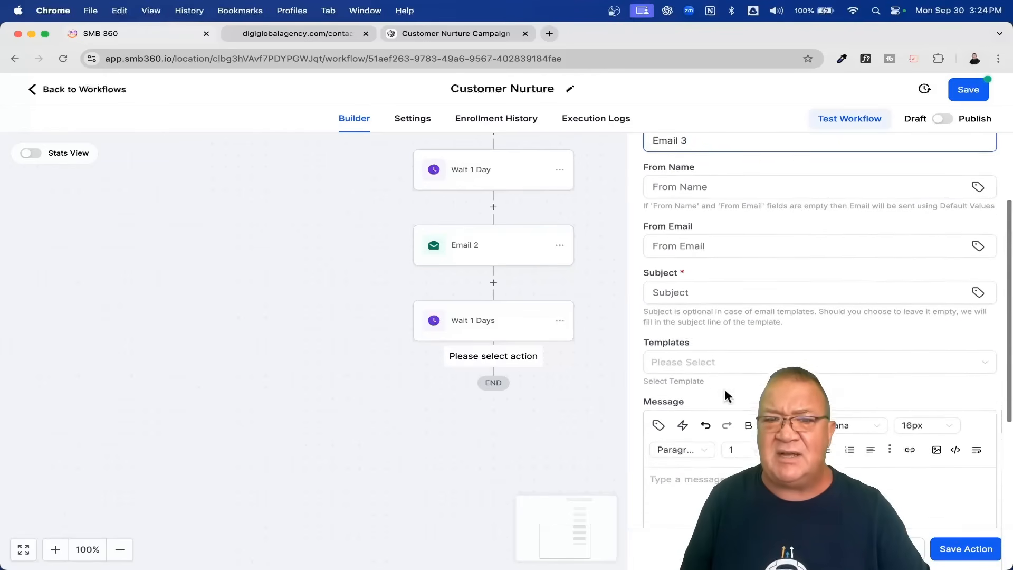
{"action": "left_click", "coordinate": [737, 355]}
{"action": "left_click", "coordinate": [725, 443]}
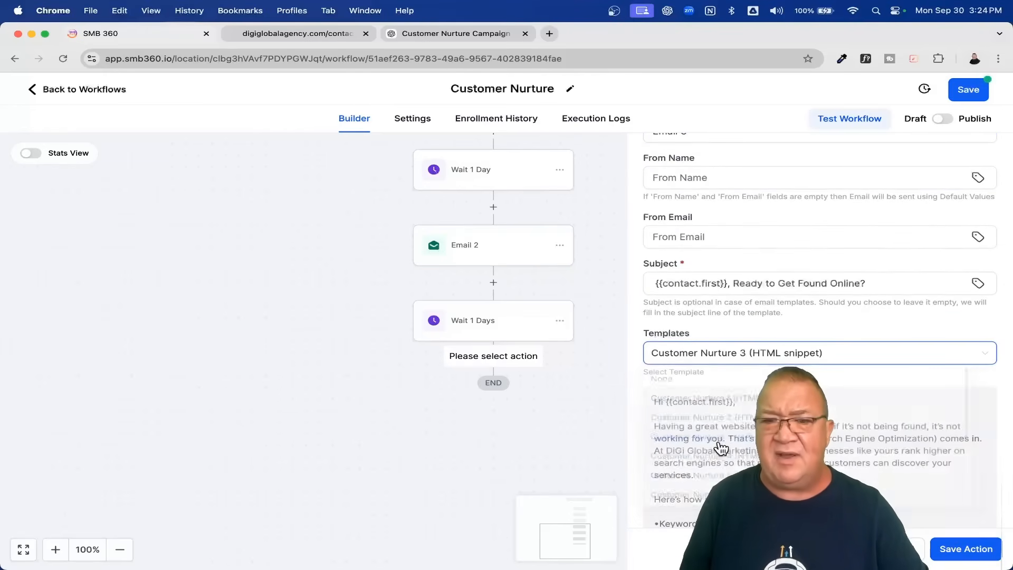
{"action": "left_click", "coordinate": [964, 550]}
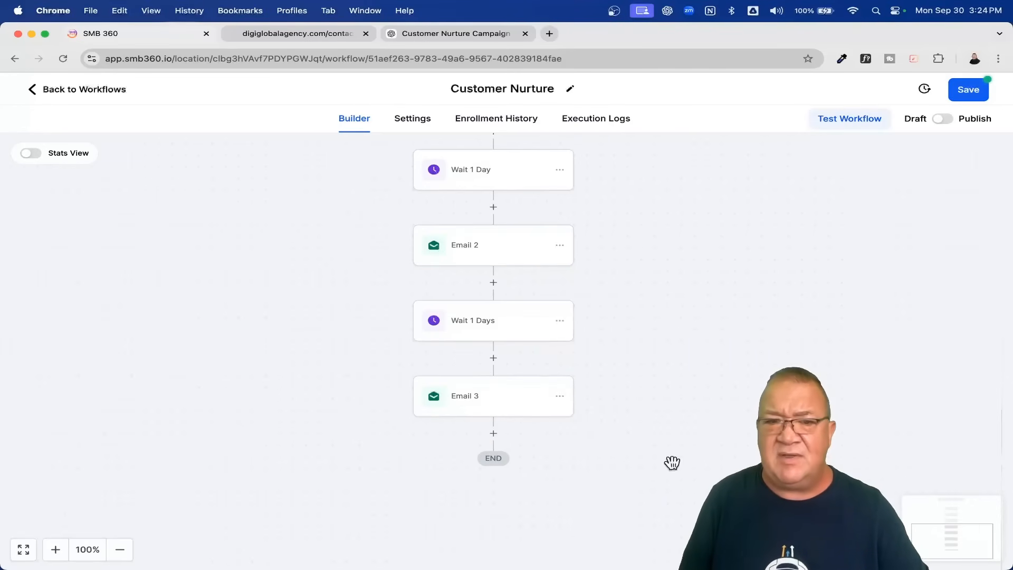
{"action": "left_click", "coordinate": [506, 431]}
{"action": "type", "text": "wait"}
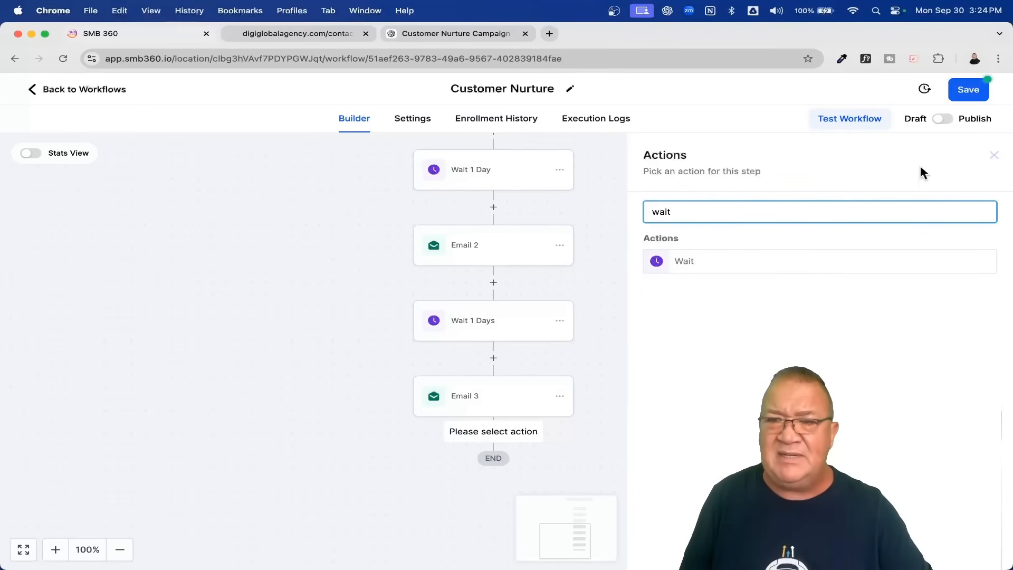
{"action": "left_click", "coordinate": [994, 154]}
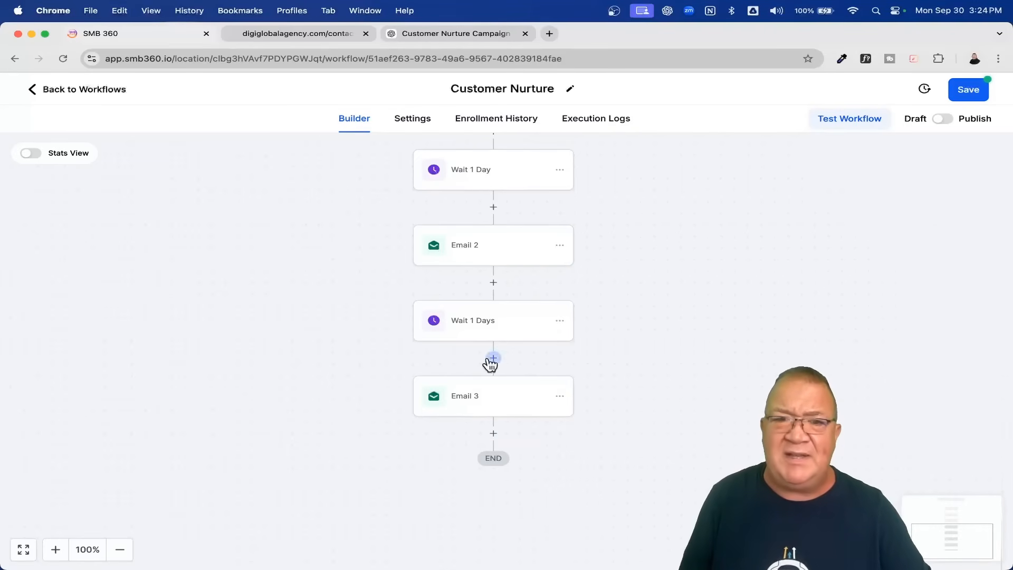
Copy only the Wait 1 Days action to the position right after Email 3
{"action": "left_click", "coordinate": [559, 323]}
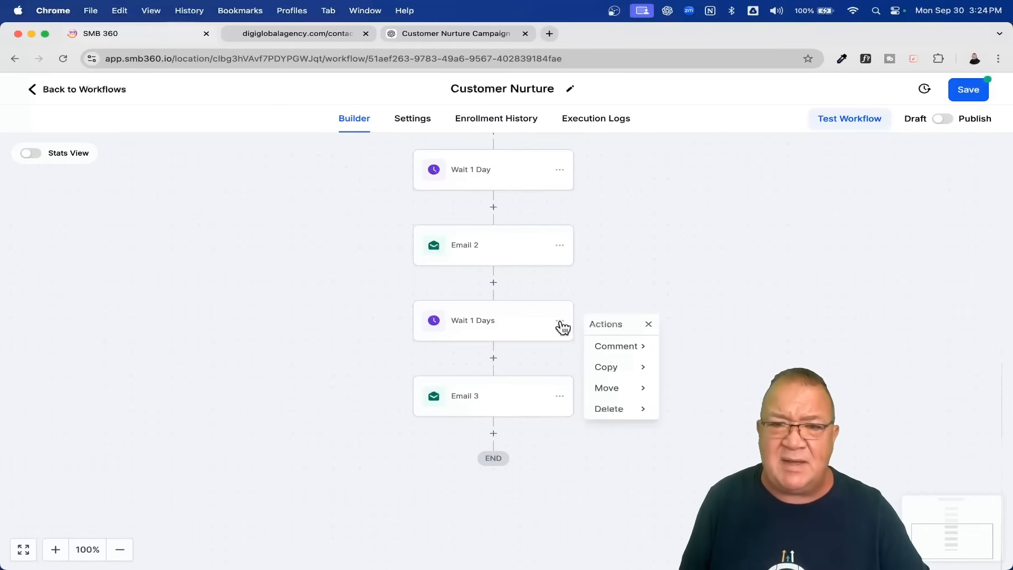
{"action": "left_click", "coordinate": [617, 372]}
{"action": "left_click", "coordinate": [695, 348]}
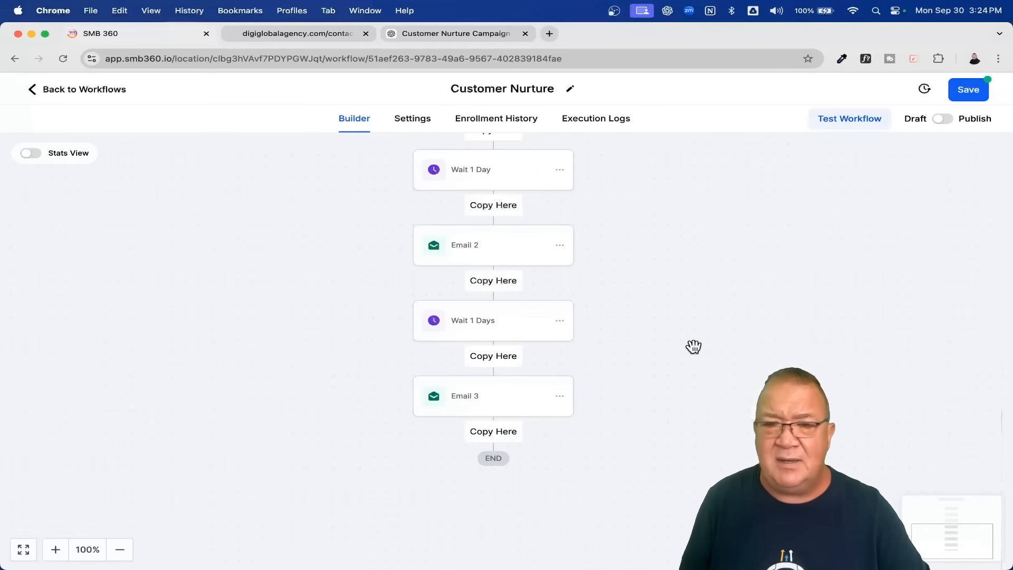
{"action": "scroll", "coordinate": [693, 346], "scroll_direction": "down", "scroll_amount": 3}
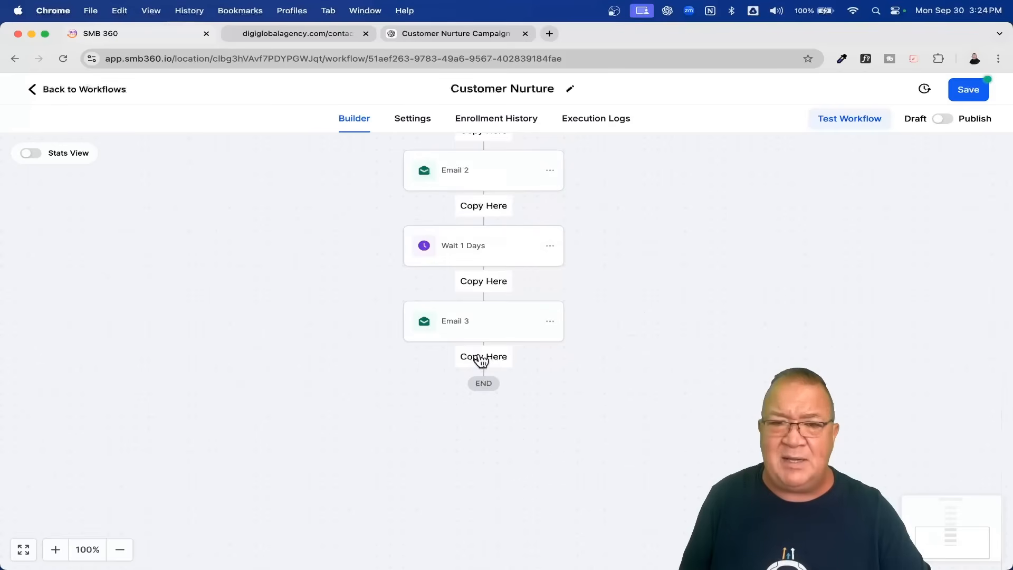
{"action": "left_click", "coordinate": [482, 357]}
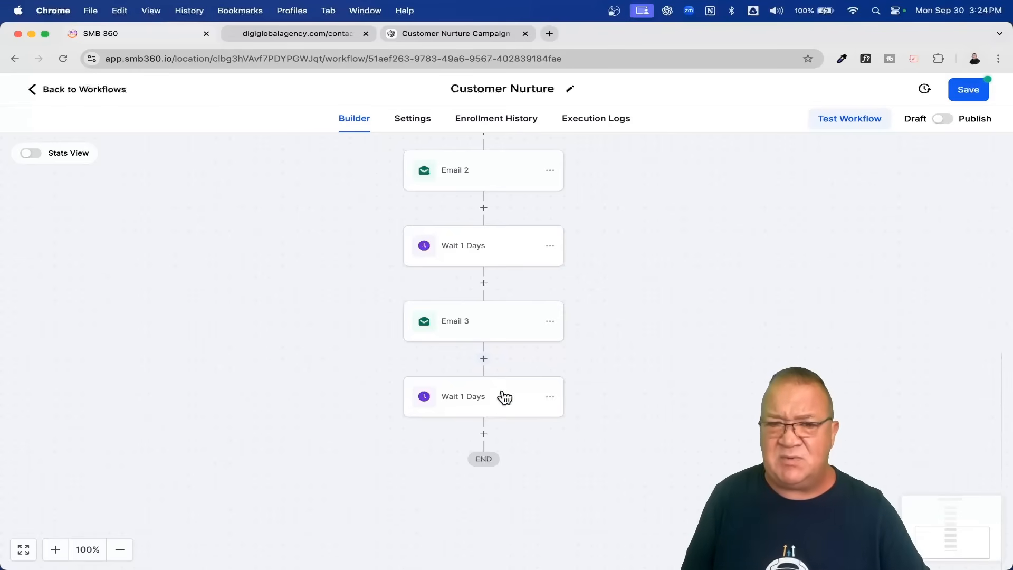
Rename the copied wait after Email 3 to "Wait 2 Days", set its delay to 2 days, and save the action and the workflow
{"action": "left_click", "coordinate": [481, 404]}
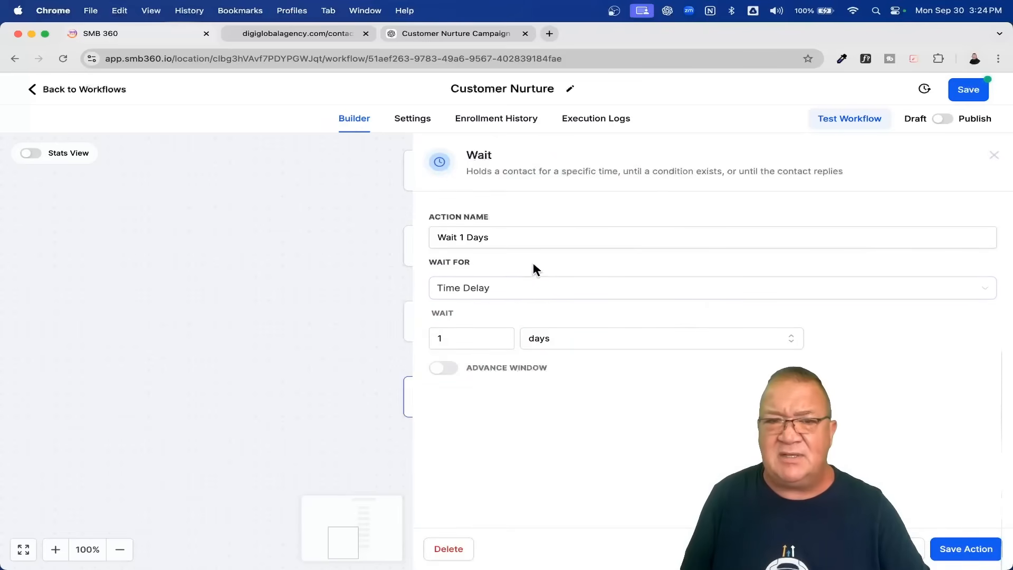
{"action": "left_click", "coordinate": [459, 234]}
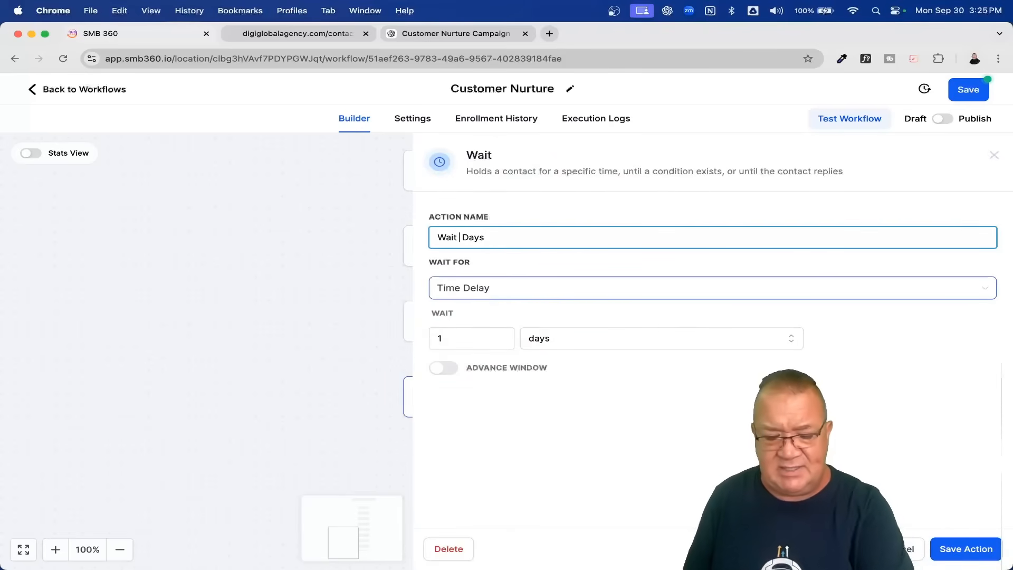
{"action": "left_click", "coordinate": [435, 340]}
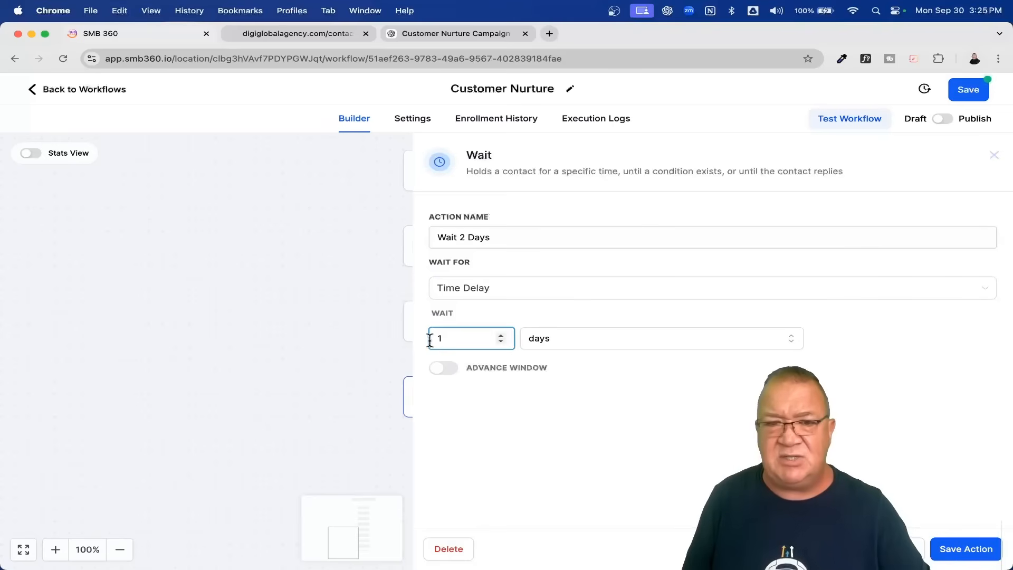
{"action": "key", "text": "BackSpace"}
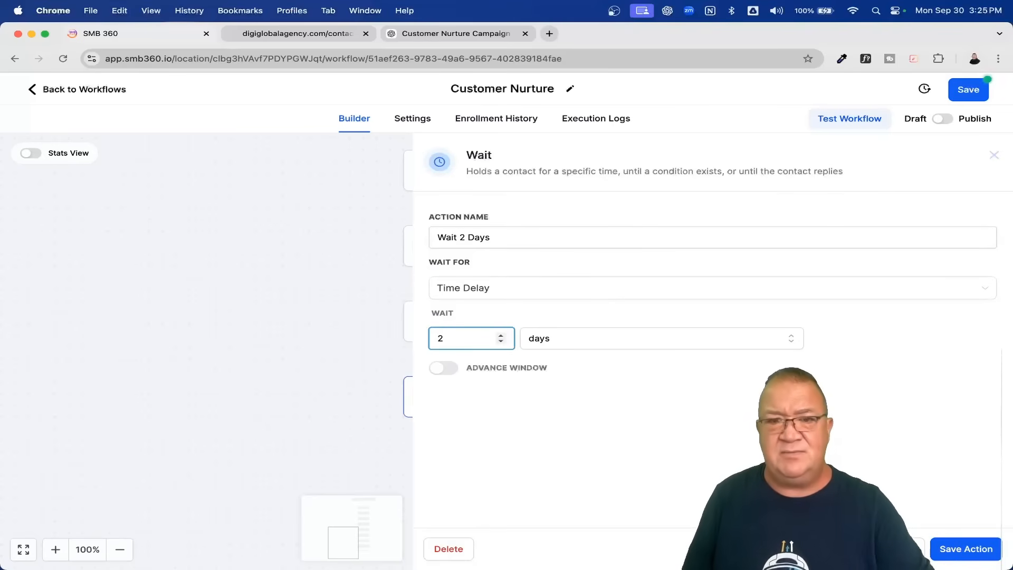
{"action": "left_click", "coordinate": [978, 549]}
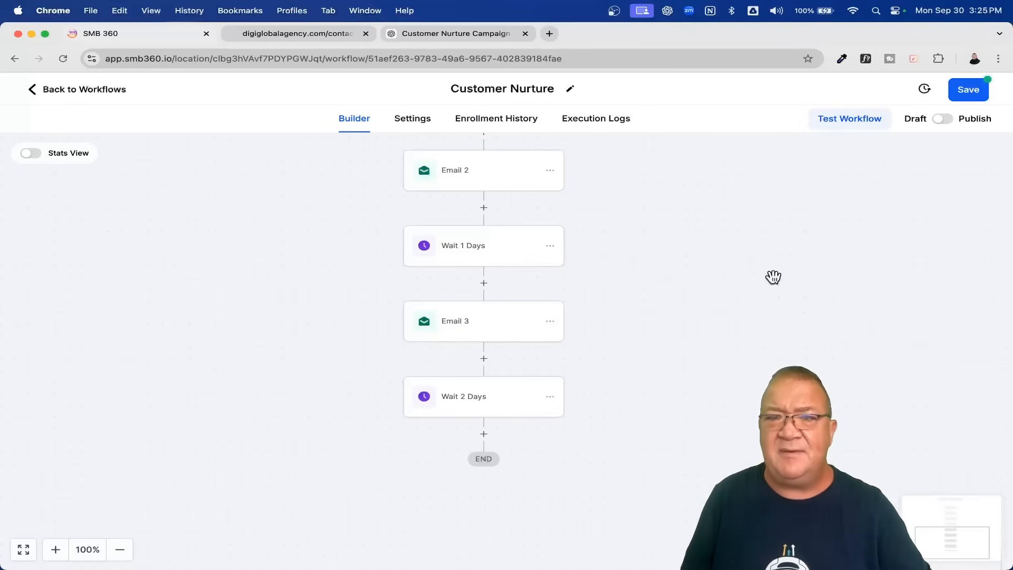
{"action": "left_click", "coordinate": [972, 102]}
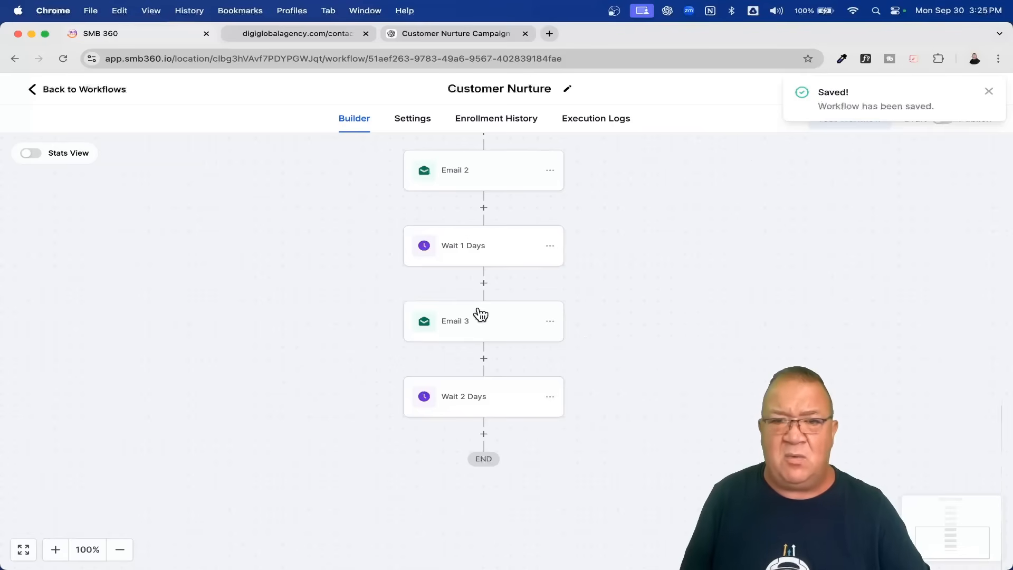
Insert a Send Email action after Wait 2 Days and name it "Email 4"
{"action": "scroll", "coordinate": [485, 338], "scroll_direction": "down", "scroll_amount": 3}
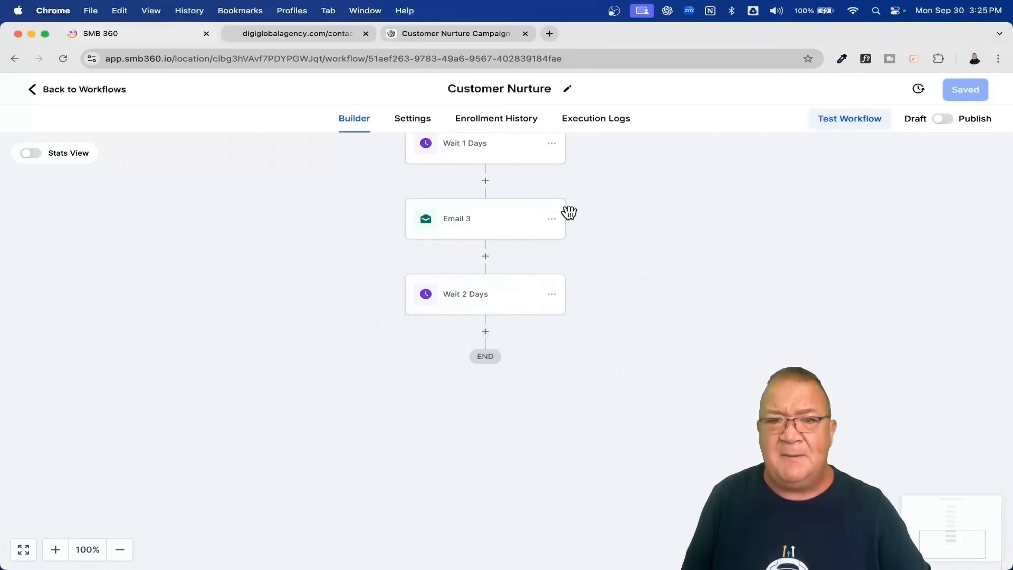
{"action": "left_click", "coordinate": [486, 332]}
{"action": "type", "text": "ema"}
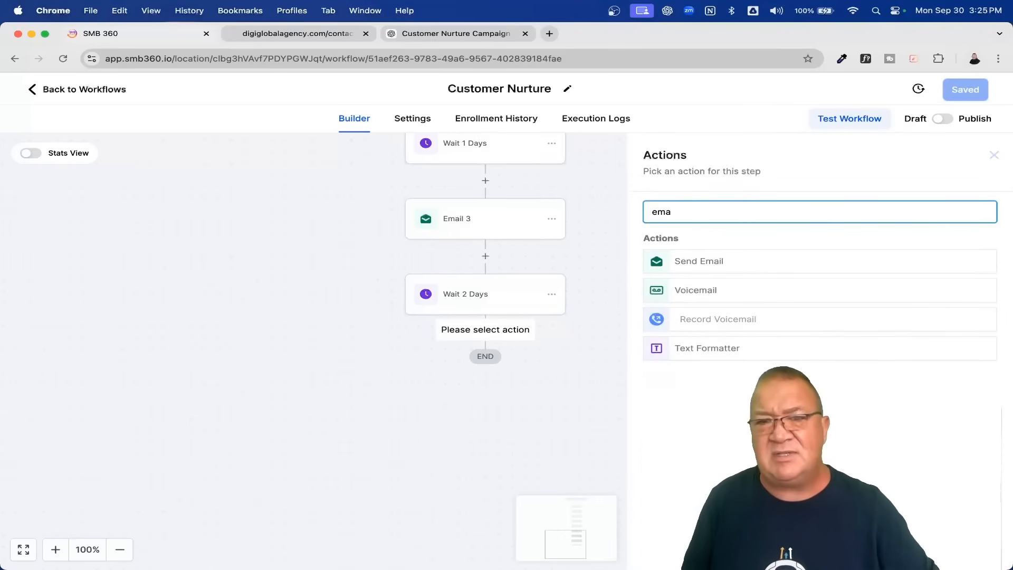
{"action": "left_click", "coordinate": [685, 264]}
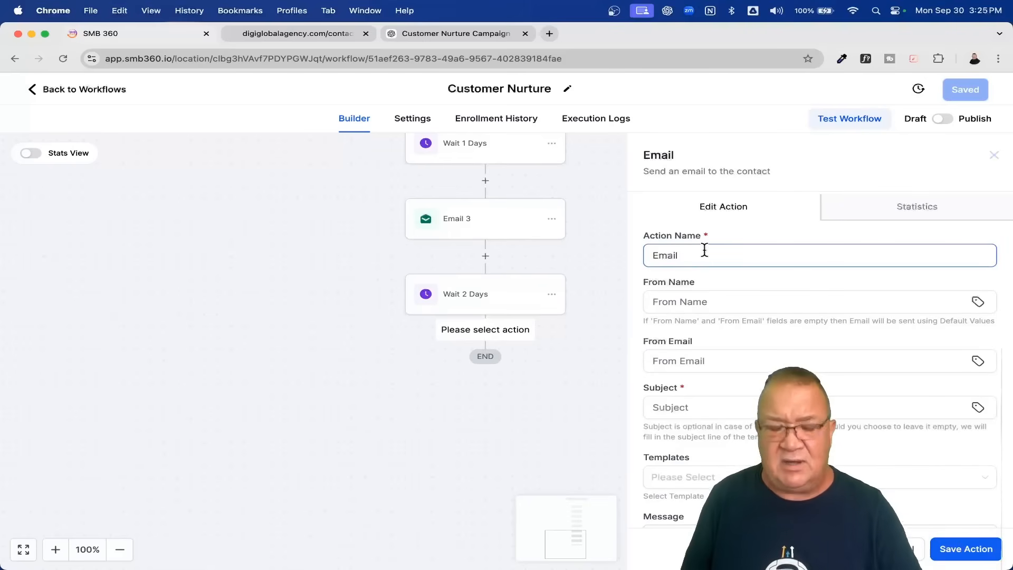
{"action": "type", "text": "4"}
Apply the "Customer Nurture 4 (HTML snippet)" template to the Email 4 action and save it
{"action": "scroll", "coordinate": [734, 346], "scroll_direction": "down", "scroll_amount": 3}
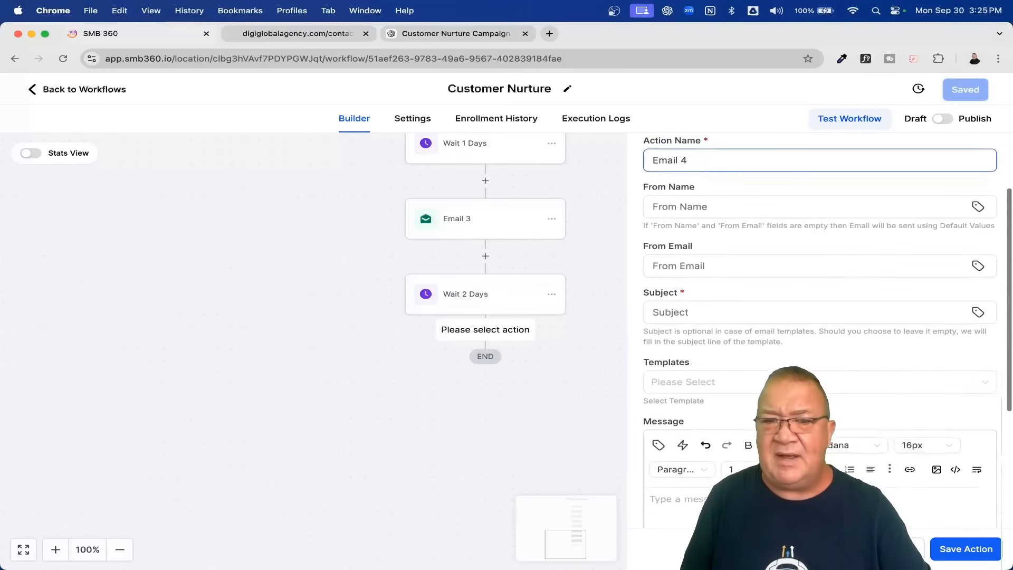
{"action": "left_click", "coordinate": [735, 355]}
{"action": "left_click", "coordinate": [725, 465]}
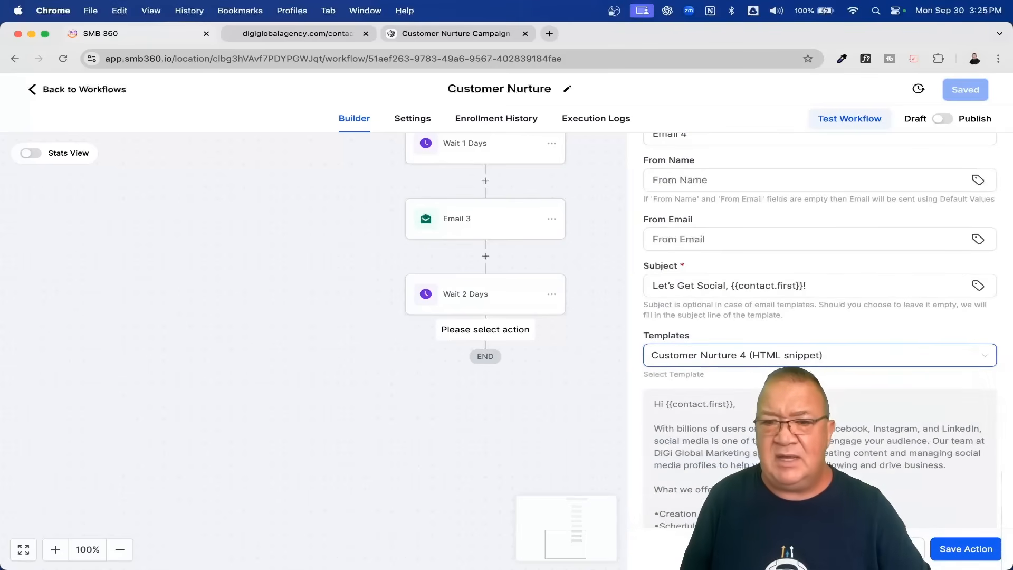
{"action": "left_click", "coordinate": [949, 551]}
{"action": "left_click", "coordinate": [485, 406]}
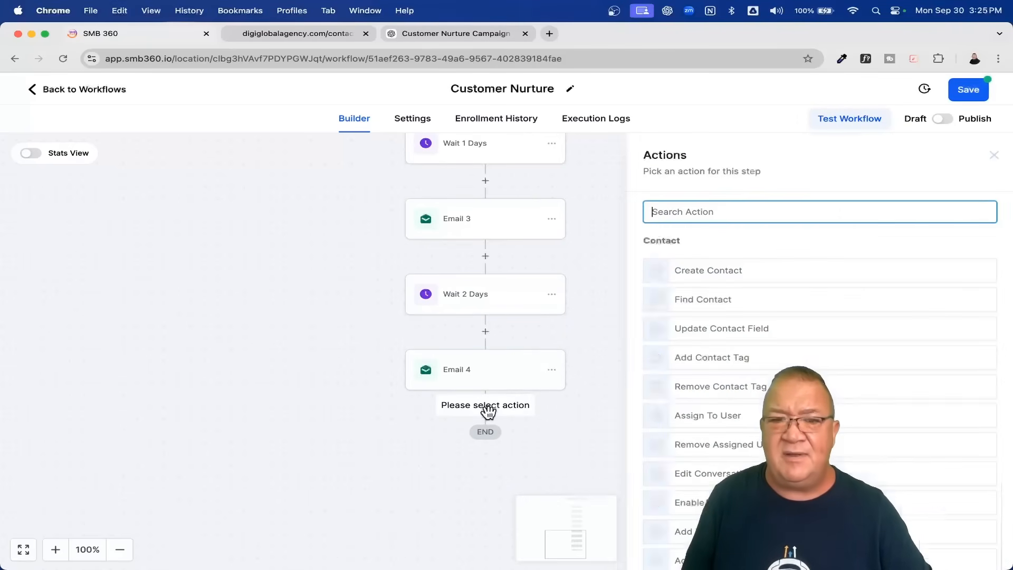
{"action": "type", "text": "wai"}
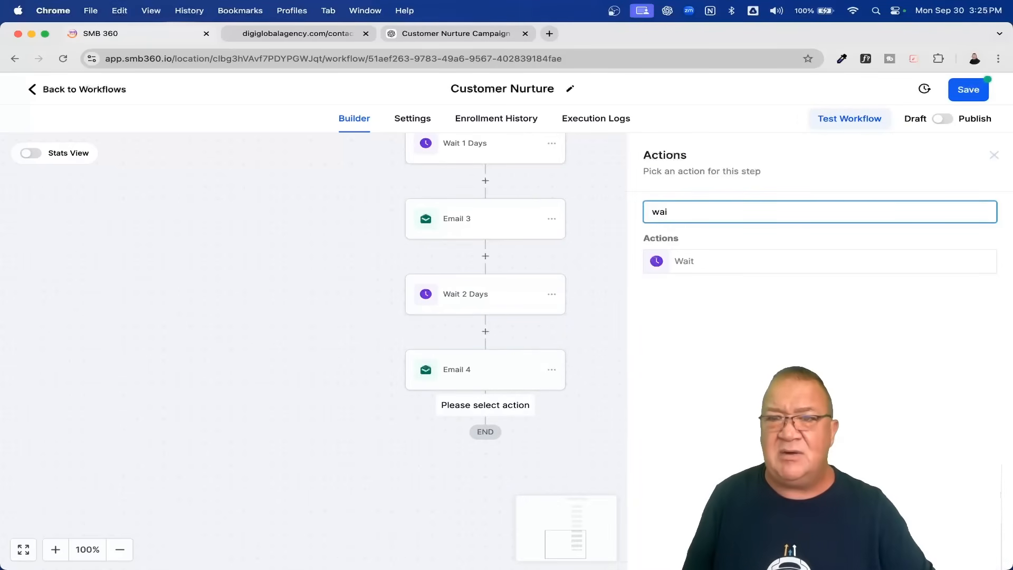
{"action": "left_click", "coordinate": [994, 155]}
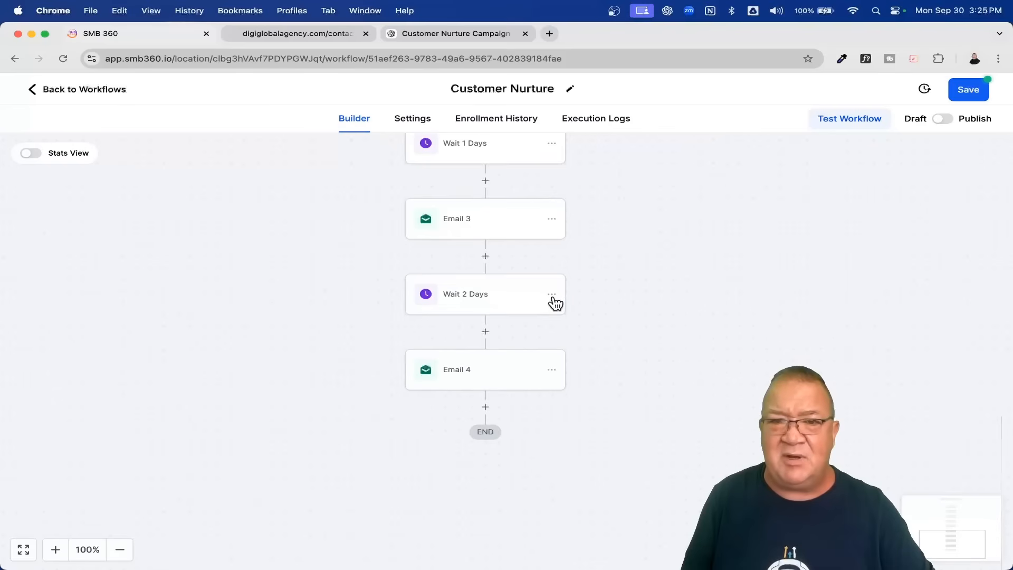
Copy only the Wait 2 Days action to the position right after Email 4
{"action": "left_click", "coordinate": [553, 298]}
{"action": "mouse_move", "coordinate": [615, 344]}
{"action": "left_click", "coordinate": [681, 322]}
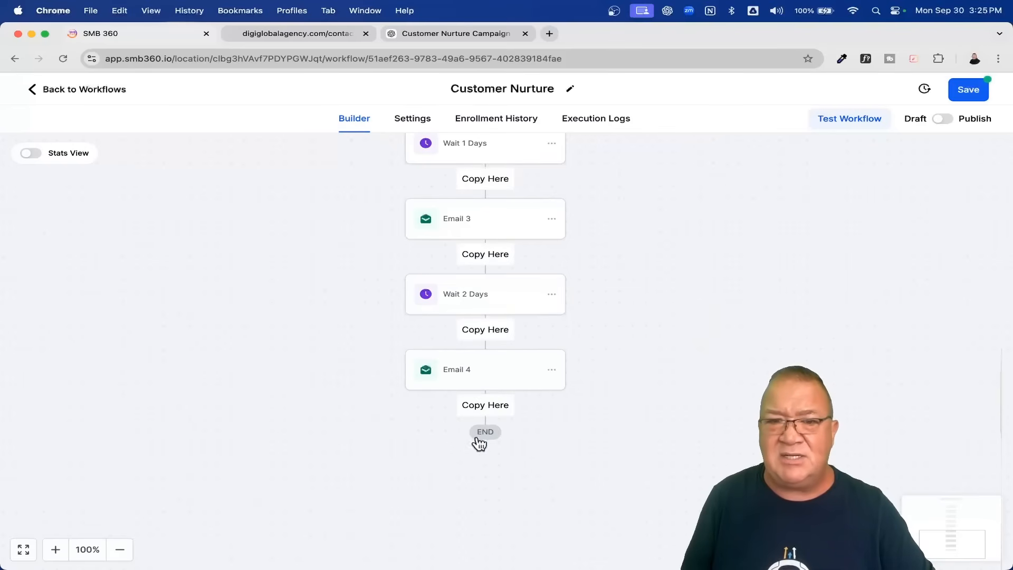
{"action": "left_click", "coordinate": [481, 404]}
Insert a Send Email action after the copied Wait 2 Days and name it "Email 5"
{"action": "scroll", "coordinate": [520, 486], "scroll_direction": "down", "scroll_amount": 3}
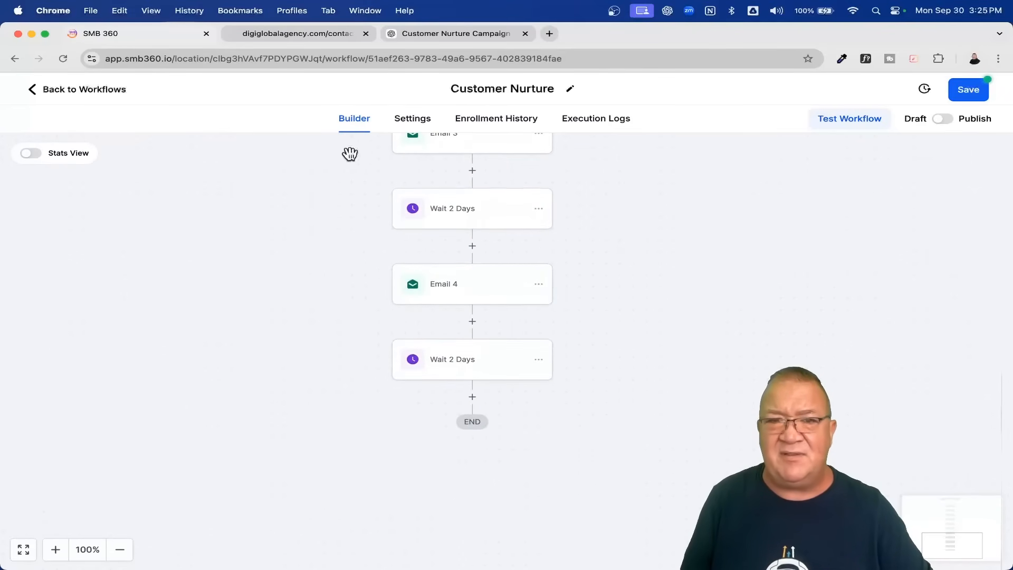
{"action": "left_click", "coordinate": [463, 393]}
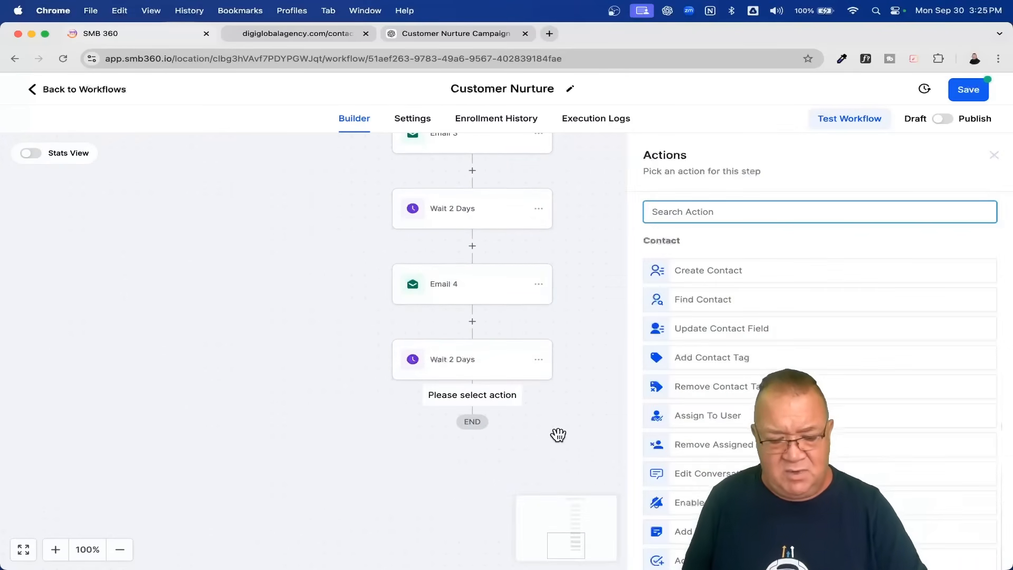
{"action": "type", "text": "ema"}
{"action": "left_click", "coordinate": [707, 266]}
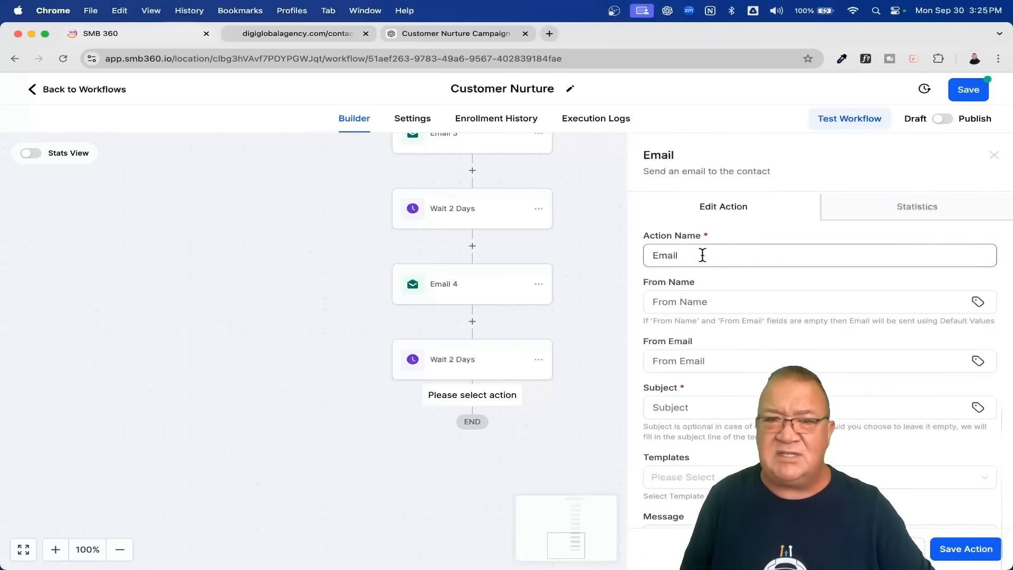
{"action": "type", "text": "5"}
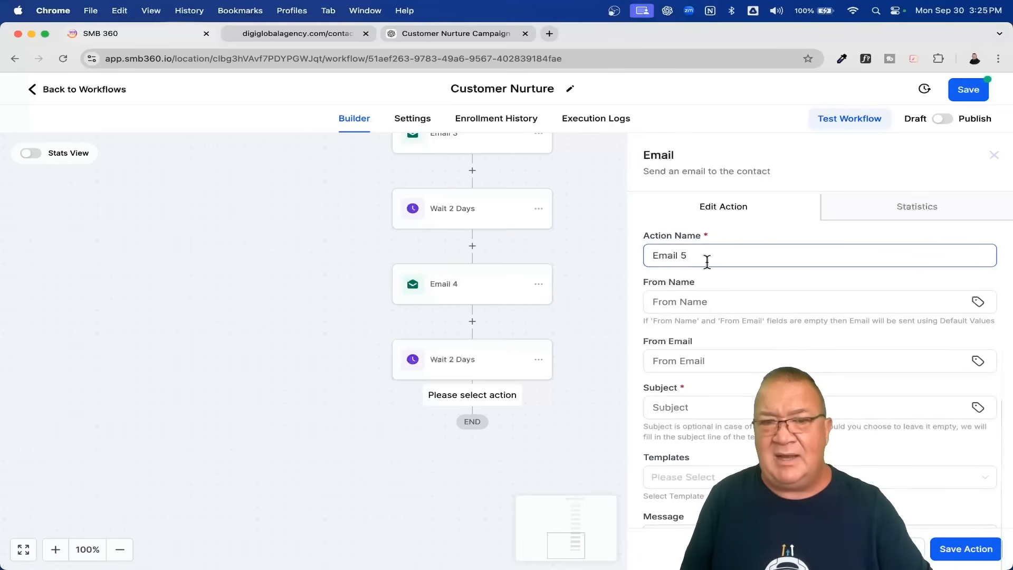
Apply the "Customer Nurture 5" template to the Email 5 action and save it
{"action": "left_click", "coordinate": [747, 476]}
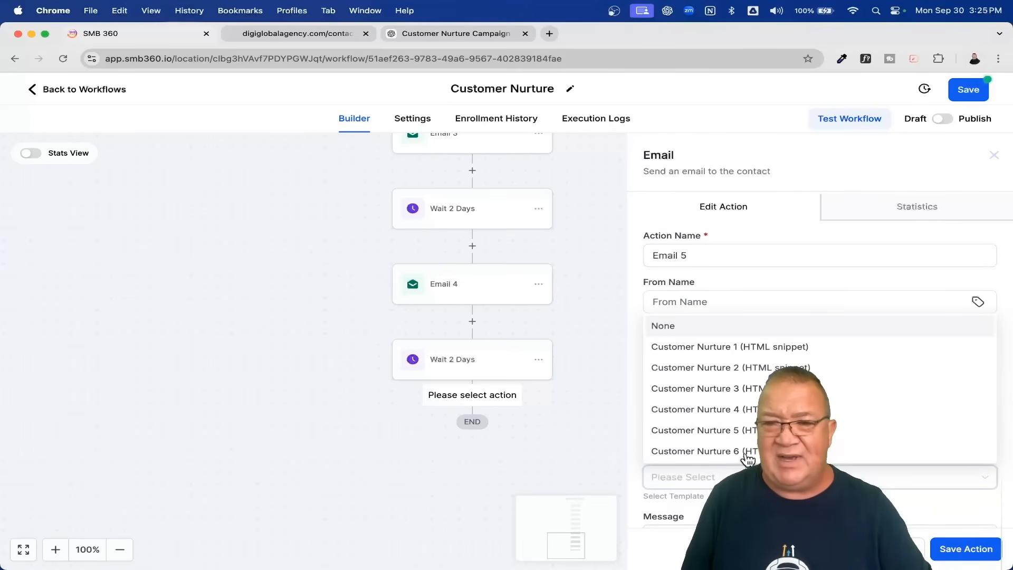
{"action": "left_click", "coordinate": [740, 431]}
{"action": "left_click", "coordinate": [944, 550]}
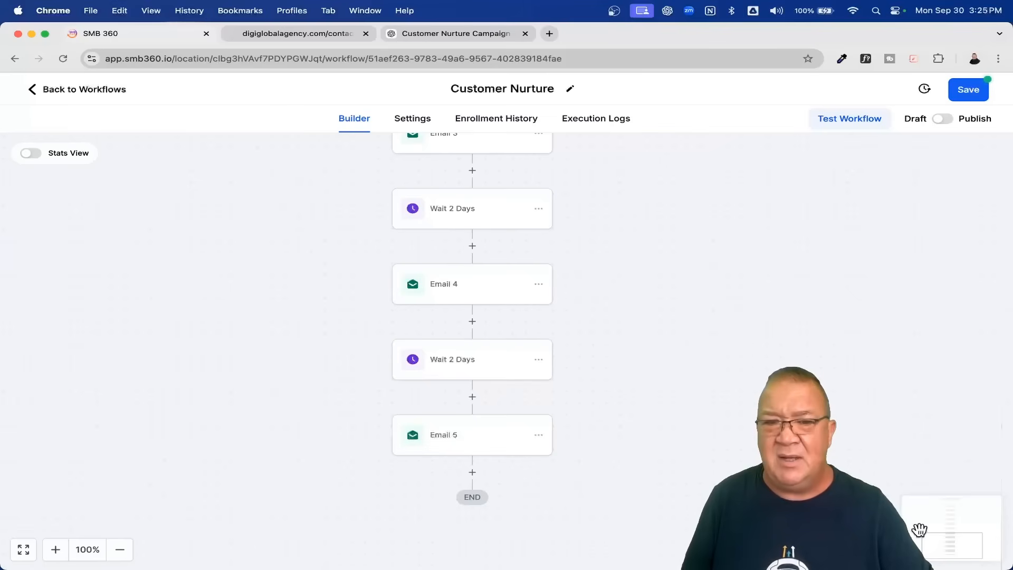
Add a Wait action at the end of the workflow, after Email 5
{"action": "scroll", "coordinate": [565, 375], "scroll_direction": "down", "scroll_amount": 3}
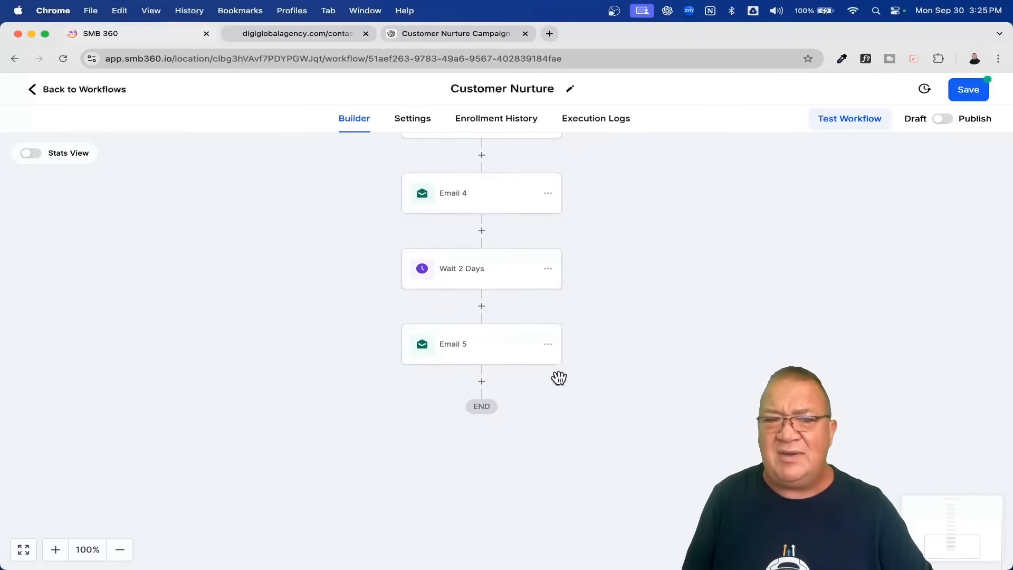
{"action": "left_click", "coordinate": [481, 381]}
{"action": "type", "text": "wait"}
{"action": "left_click", "coordinate": [690, 260]}
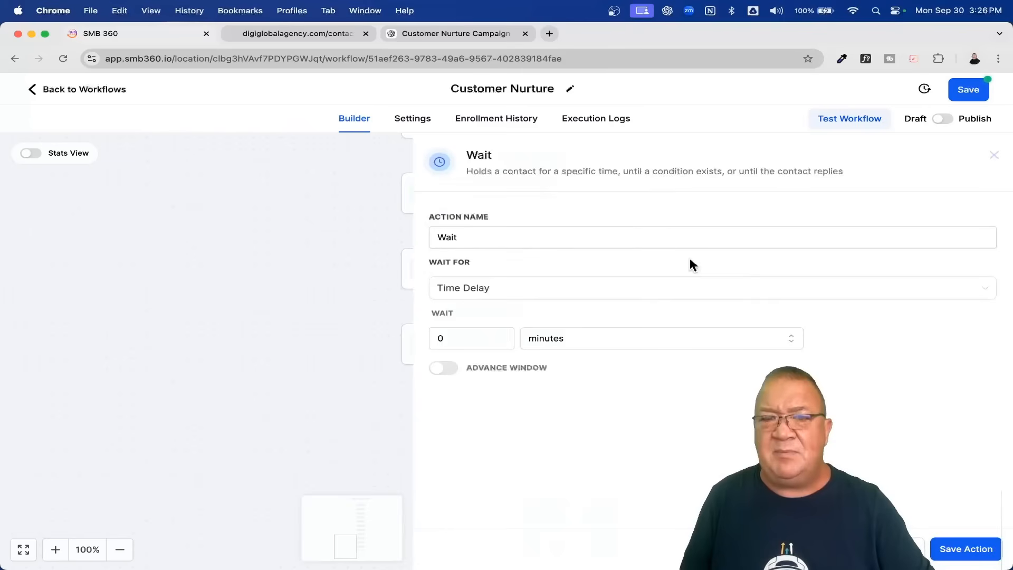
Set the new wait's time delay to 3 days, name it "Wait 3 Days", and save the action
{"action": "left_click", "coordinate": [459, 338]}
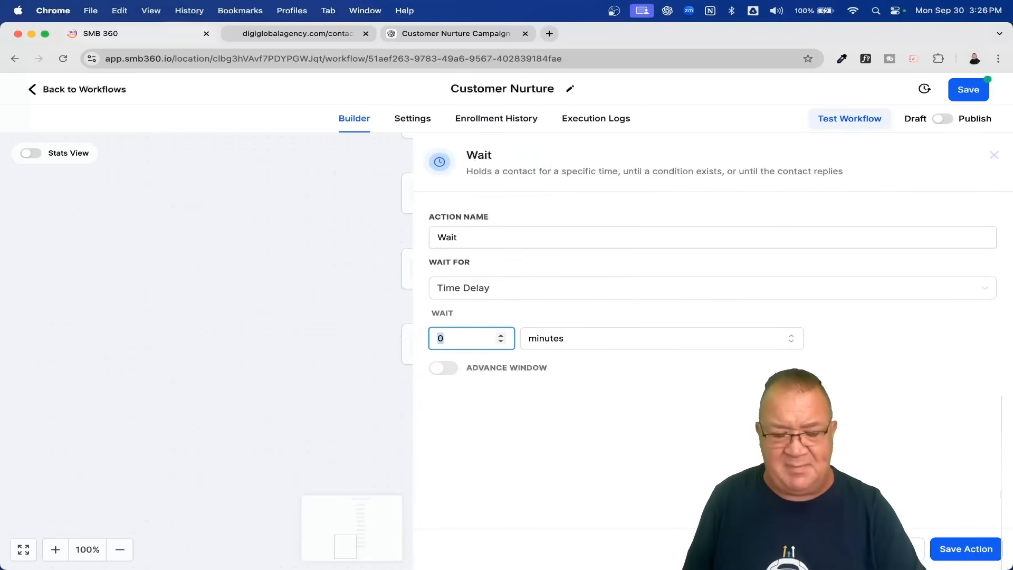
{"action": "type", "text": "3"}
{"action": "left_click", "coordinate": [467, 238]}
{"action": "type", "text": "3"}
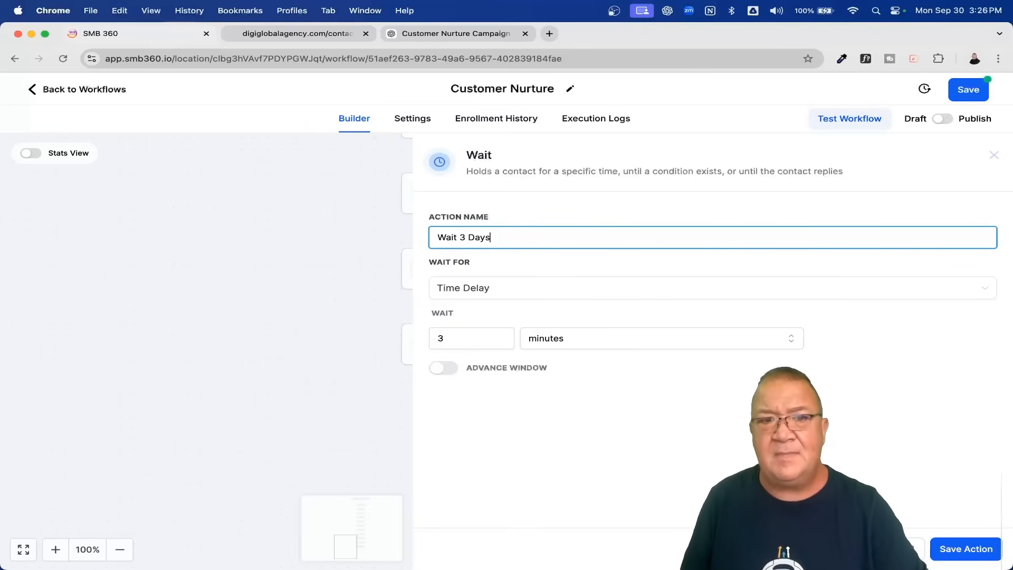
{"action": "type", "text": " Days"}
{"action": "left_click", "coordinate": [581, 340]}
{"action": "left_click", "coordinate": [547, 407]}
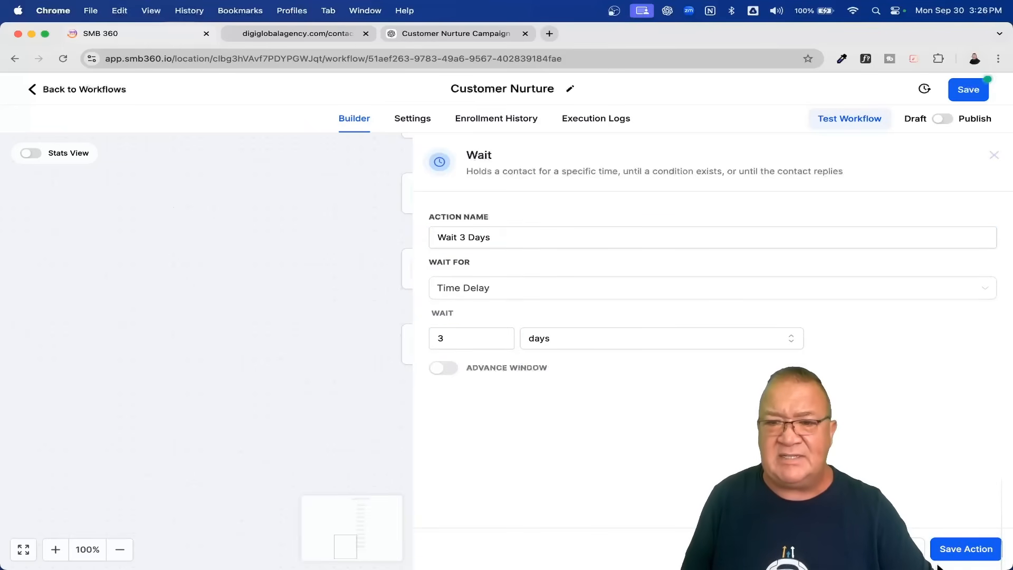
{"action": "left_click", "coordinate": [959, 553]}
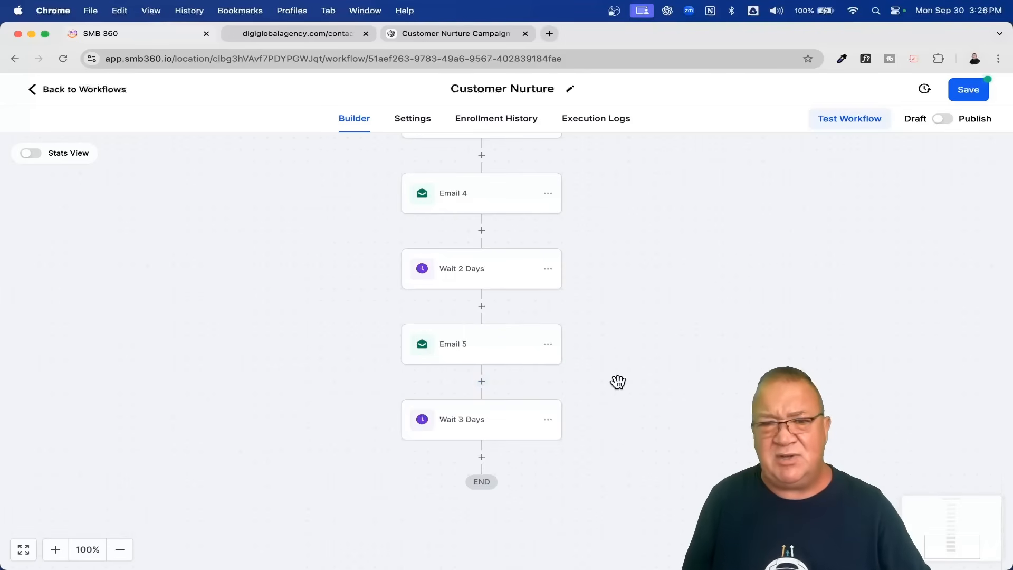
Add a Send Email action at the end of the workflow, after Wait 3 Days, and name it "Email 6"
{"action": "scroll", "coordinate": [618, 381], "scroll_direction": "down", "scroll_amount": 2}
{"action": "left_click", "coordinate": [471, 405]}
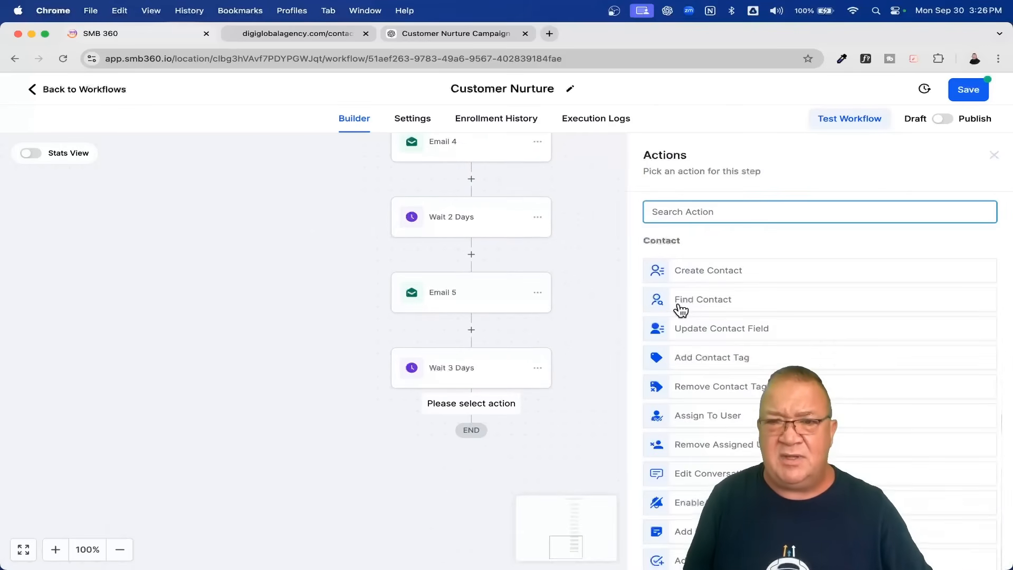
{"action": "type", "text": "email"}
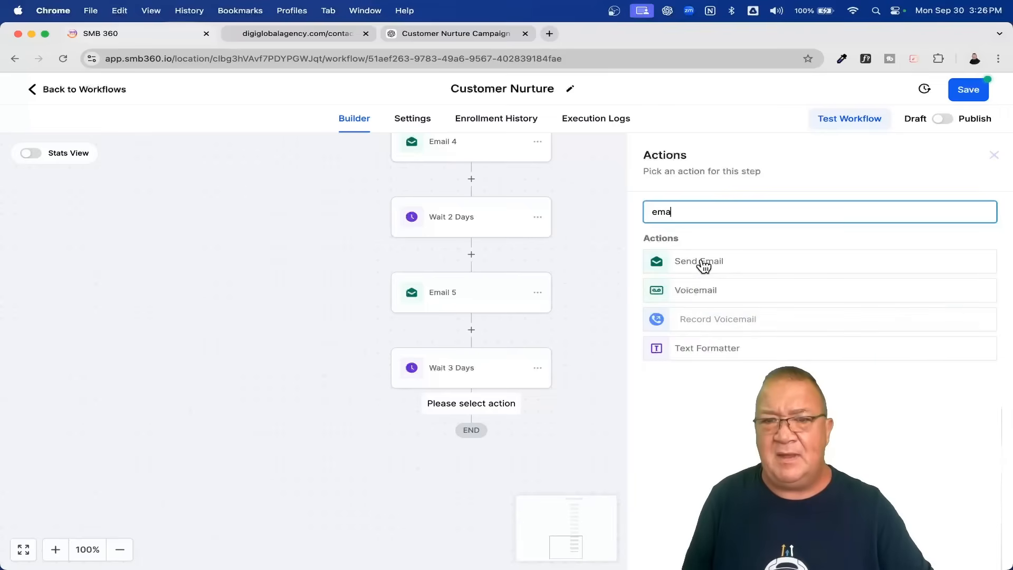
{"action": "left_click", "coordinate": [701, 264]}
{"action": "type", "text": "6"}
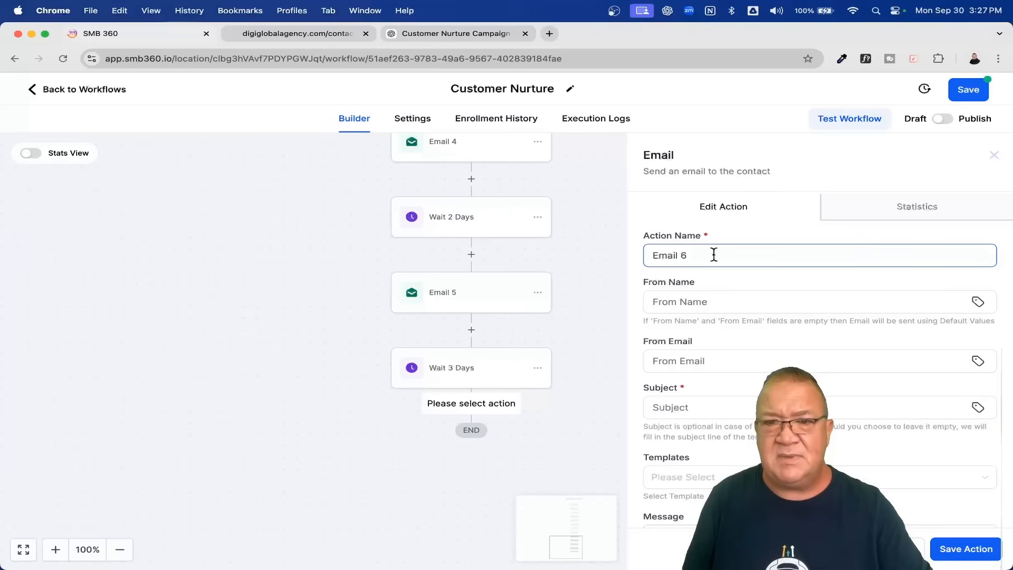
Apply the "Customer Nurture 6" template to the Email 6 action, save the action, and save the workflow
{"action": "left_click", "coordinate": [752, 477]}
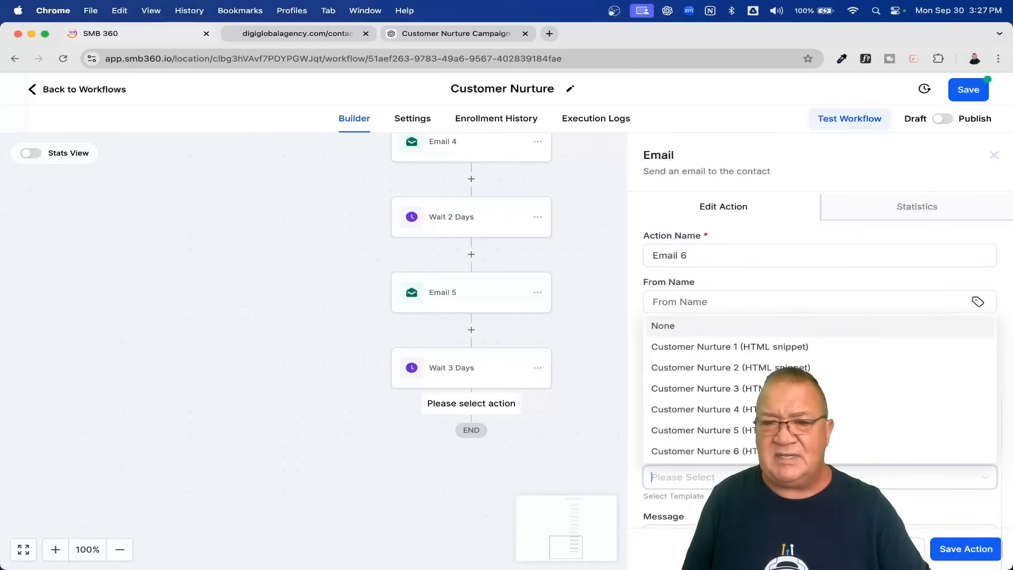
{"action": "left_click", "coordinate": [751, 452]}
{"action": "left_click", "coordinate": [965, 549]}
{"action": "left_click", "coordinate": [968, 89]}
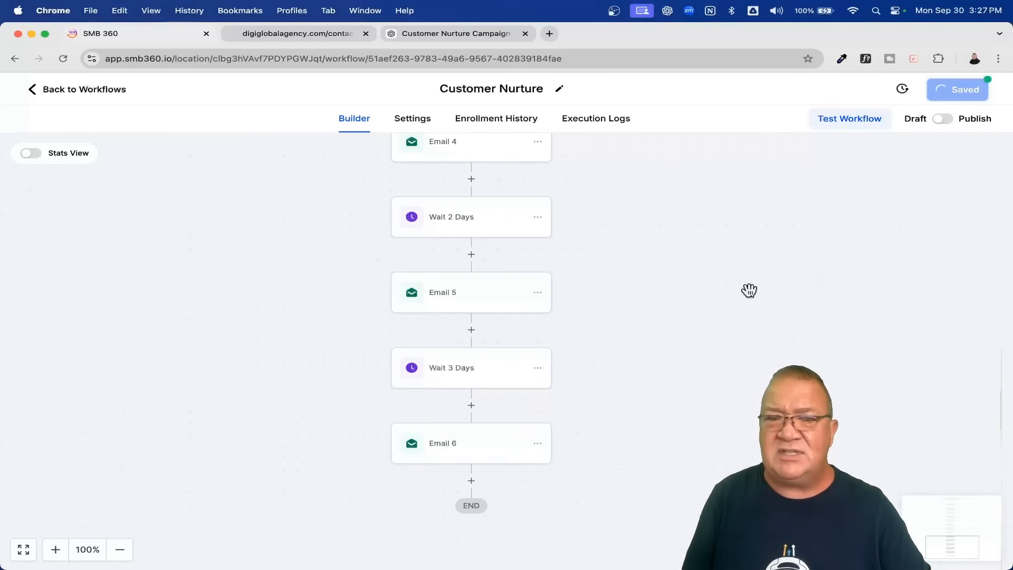
Review the whole Customer Nurture sequence from the form trigger through Email 6, checking the order of emails and waits
{"action": "scroll", "coordinate": [644, 387], "scroll_direction": "up", "scroll_amount": 9}
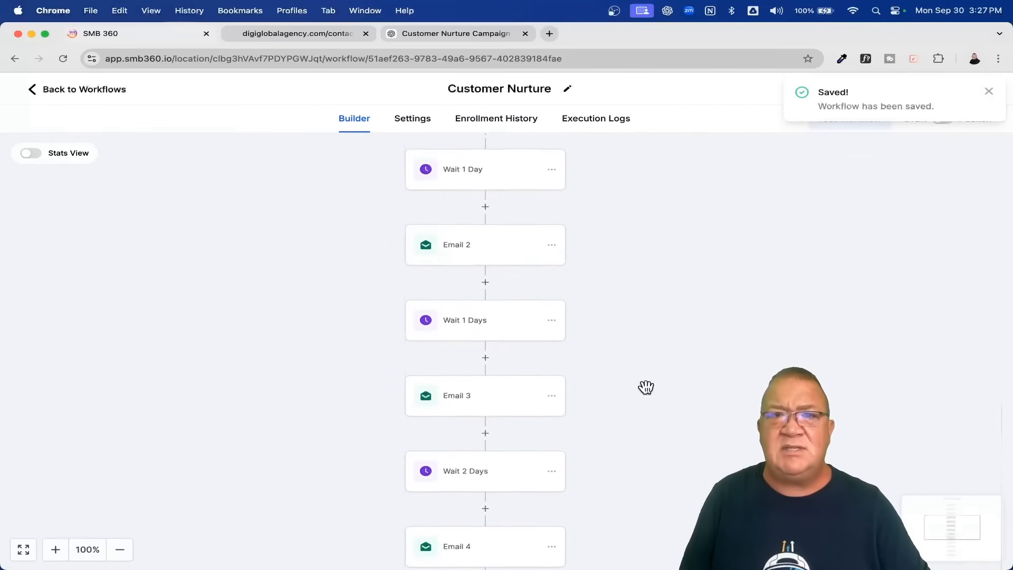
{"action": "scroll", "coordinate": [644, 386], "scroll_direction": "up", "scroll_amount": 5}
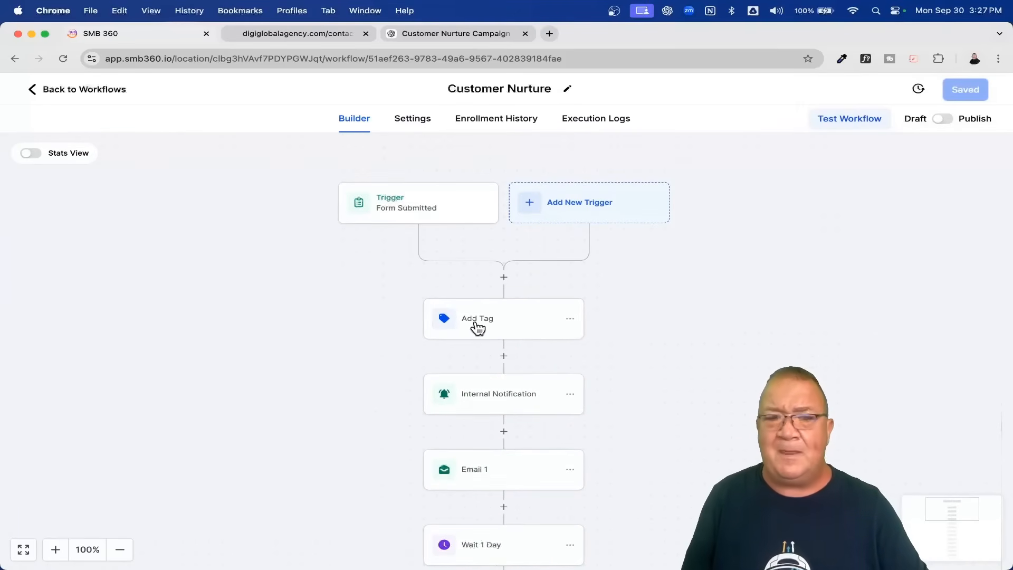
{"action": "scroll", "coordinate": [527, 345], "scroll_direction": "down", "scroll_amount": 3}
{"action": "scroll", "coordinate": [515, 299], "scroll_direction": "down", "scroll_amount": 4}
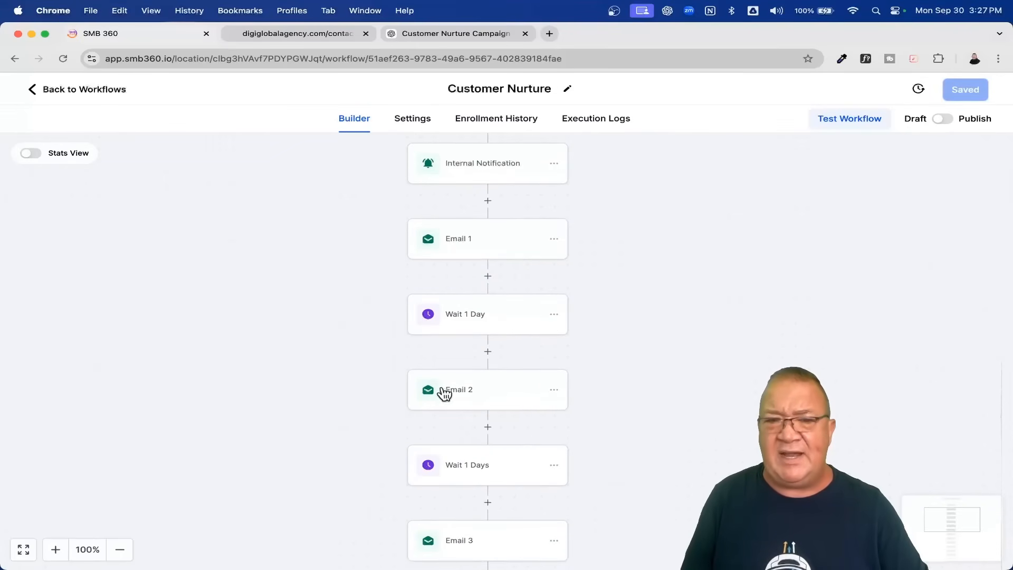
{"action": "scroll", "coordinate": [492, 395], "scroll_direction": "down", "scroll_amount": 3}
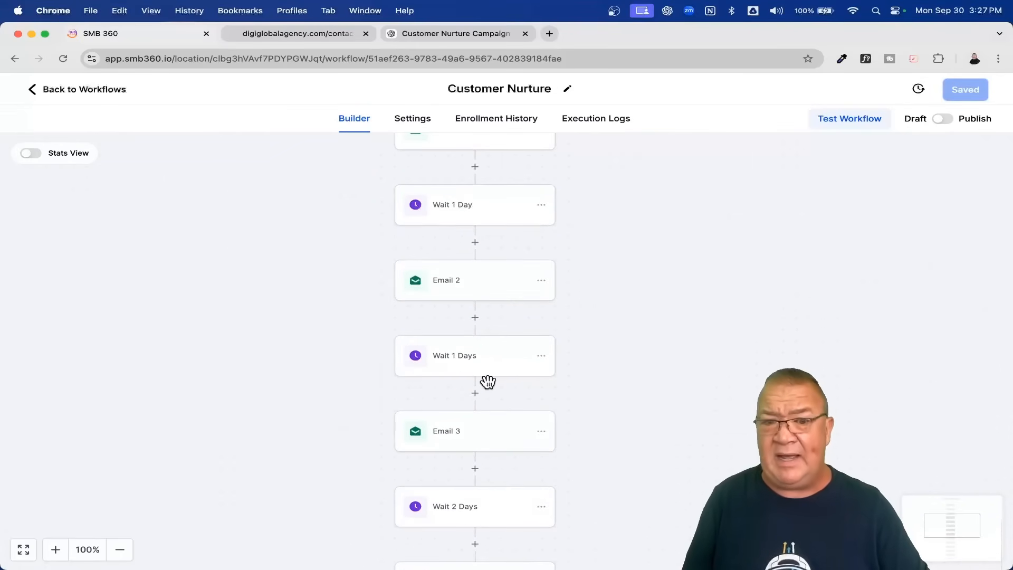
{"action": "scroll", "coordinate": [487, 381], "scroll_direction": "down", "scroll_amount": 3}
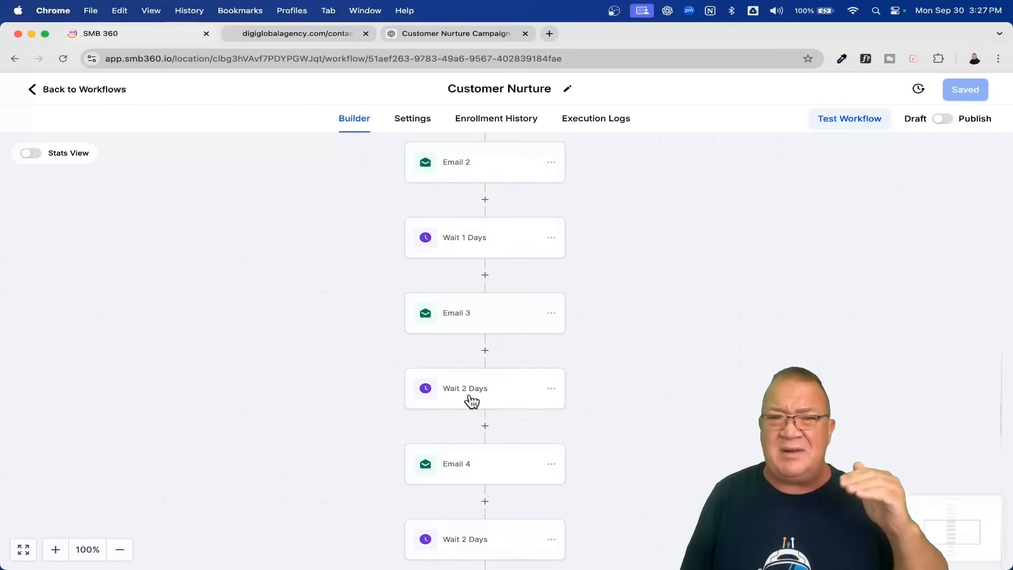
{"action": "scroll", "coordinate": [471, 401], "scroll_direction": "down", "scroll_amount": 3}
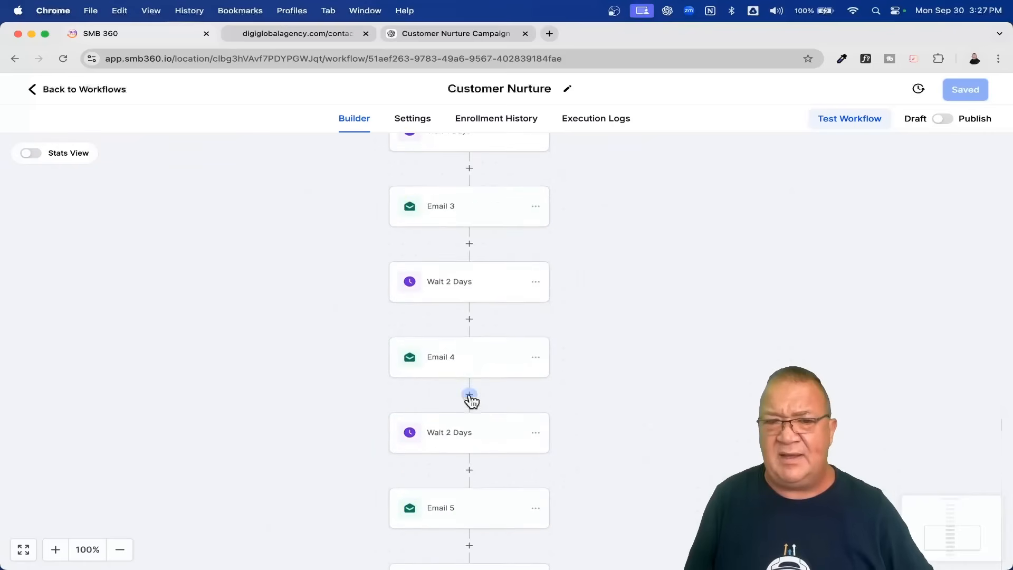
{"action": "scroll", "coordinate": [446, 449], "scroll_direction": "down", "scroll_amount": 3}
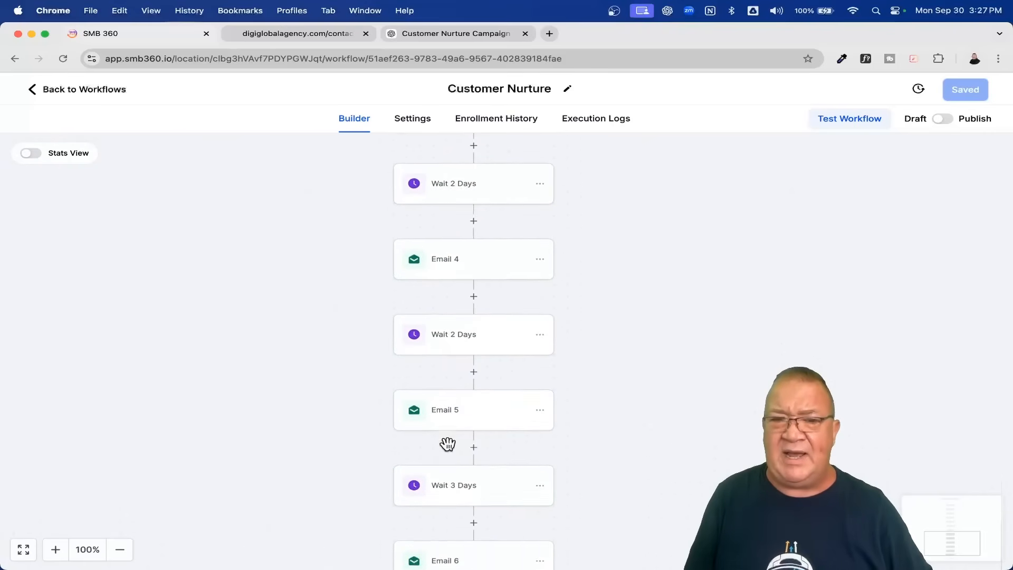
{"action": "scroll", "coordinate": [491, 481], "scroll_direction": "down", "scroll_amount": 3}
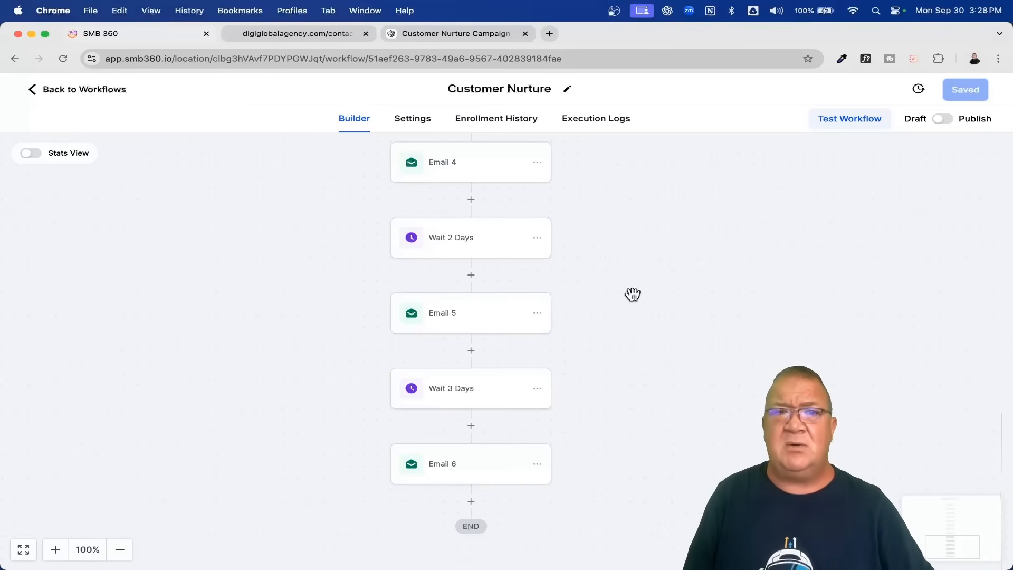
{"action": "scroll", "coordinate": [596, 327], "scroll_direction": "up", "scroll_amount": 1}
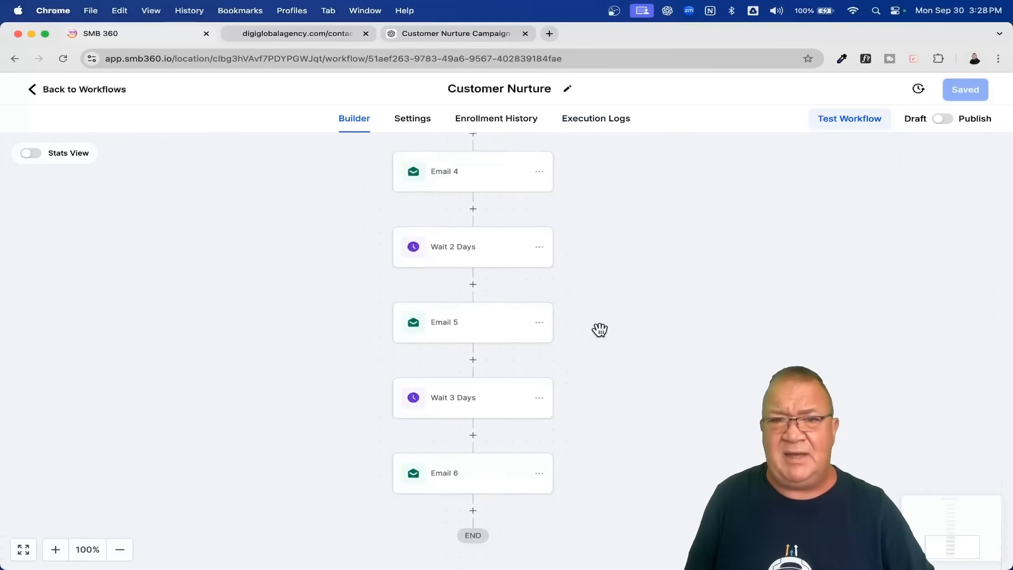
{"action": "scroll", "coordinate": [600, 329], "scroll_direction": "up", "scroll_amount": 10}
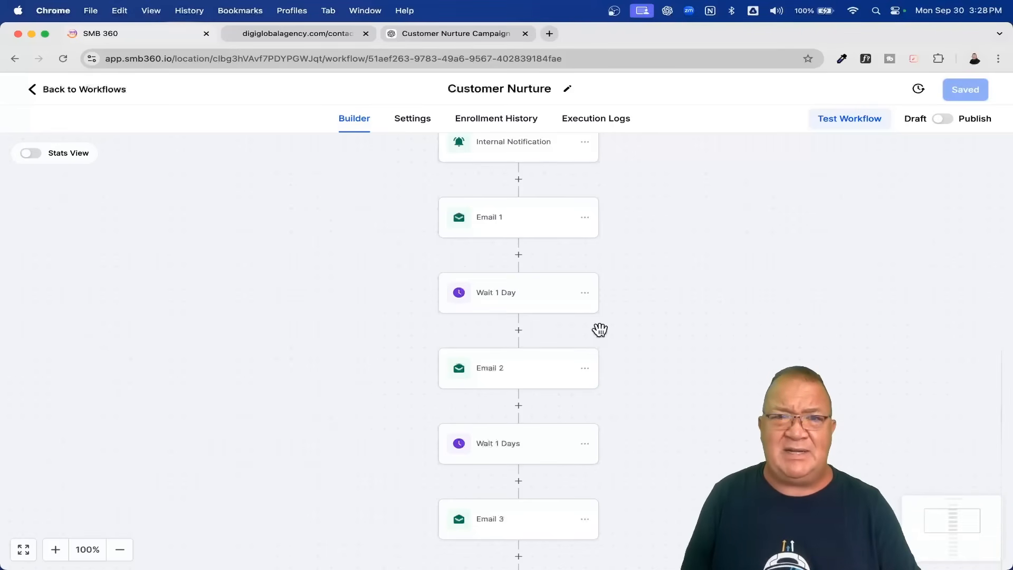
Try to choose a workflow for one selected contact from the contact list using Add to Automation
{"action": "left_click", "coordinate": [82, 91]}
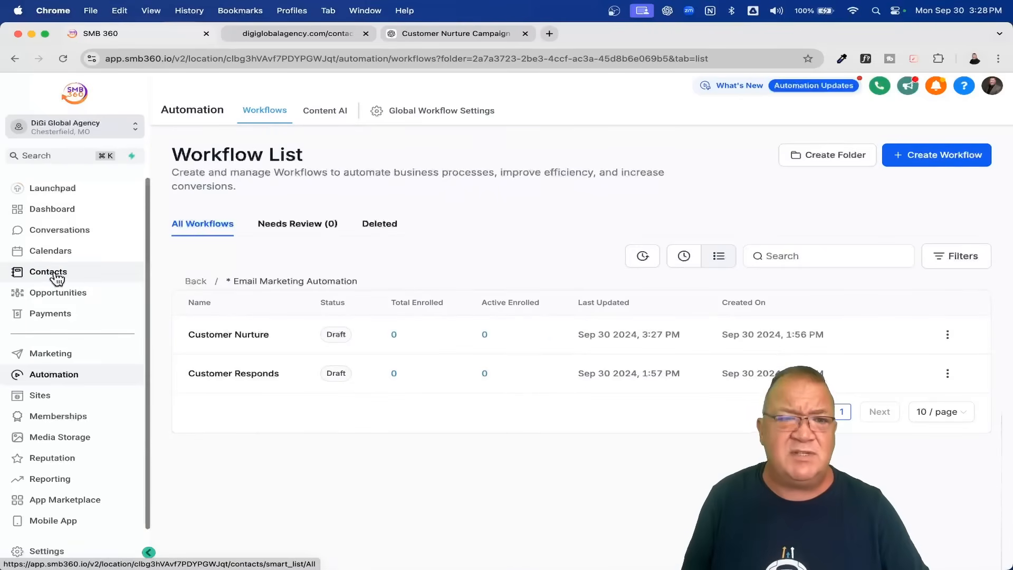
{"action": "left_click", "coordinate": [53, 273]}
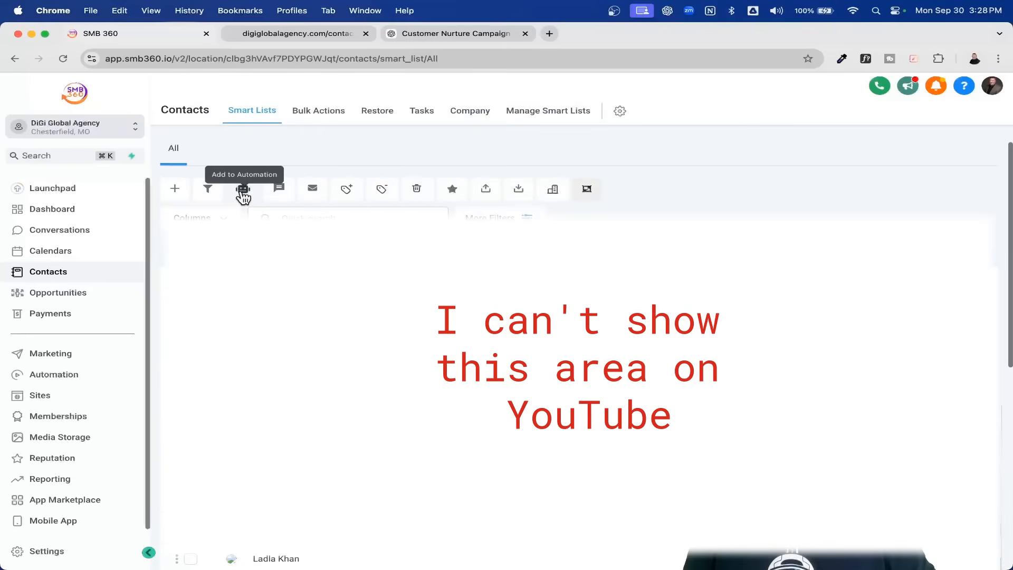
{"action": "scroll", "coordinate": [244, 197], "scroll_direction": "up", "scroll_amount": 5}
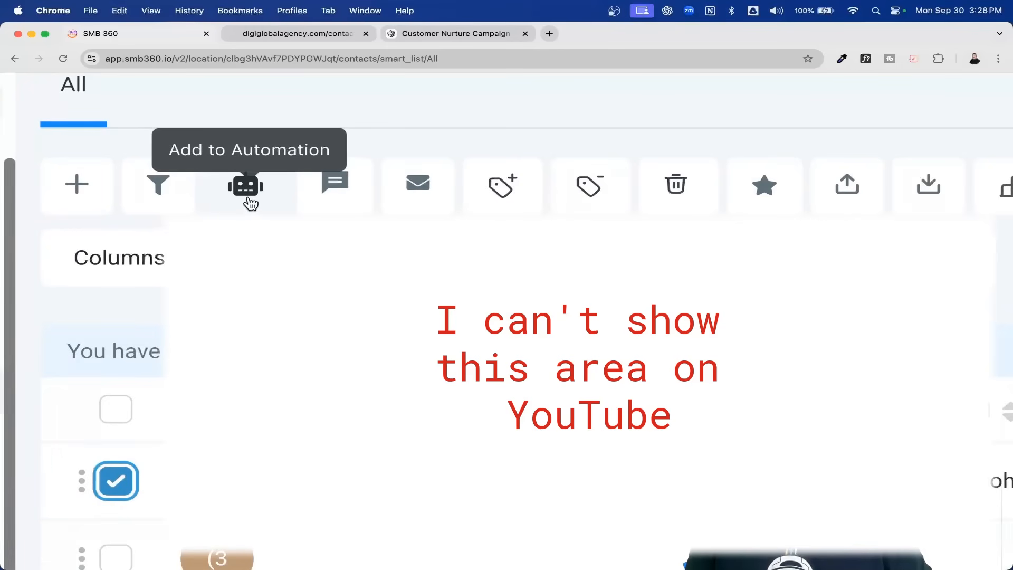
{"action": "scroll", "coordinate": [244, 196], "scroll_direction": "down", "scroll_amount": 5}
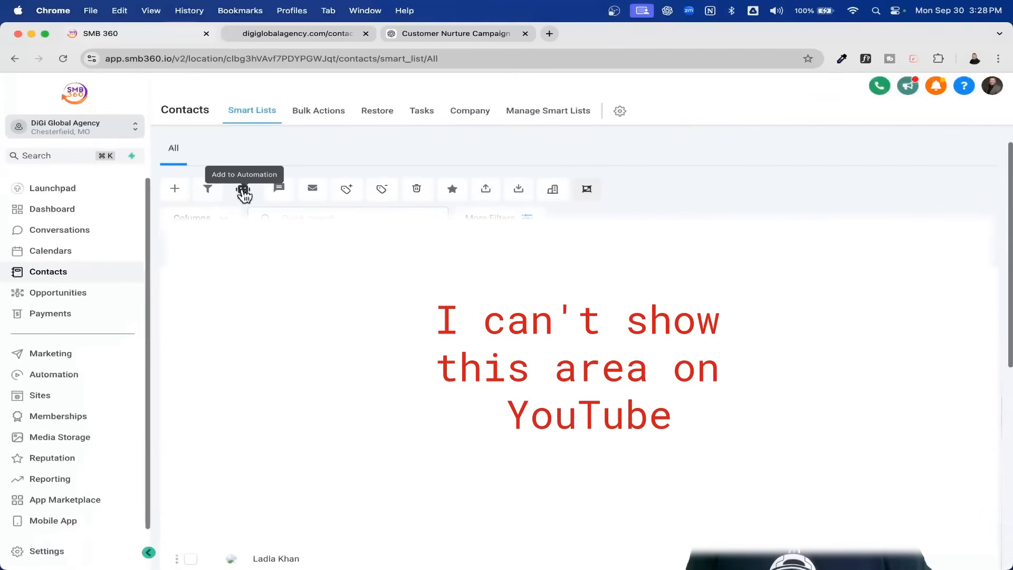
{"action": "left_click", "coordinate": [244, 195]}
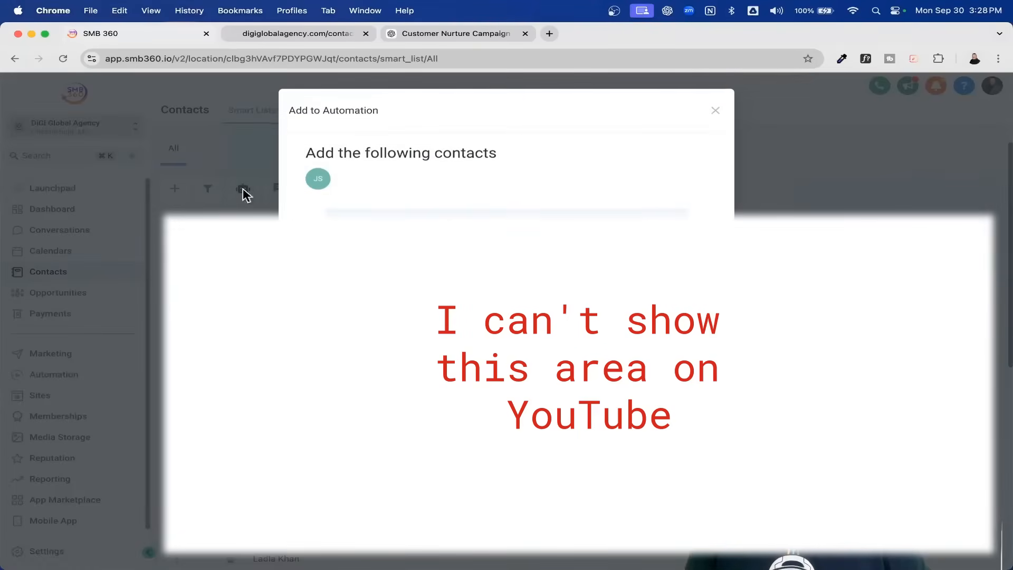
{"action": "left_click", "coordinate": [659, 309]}
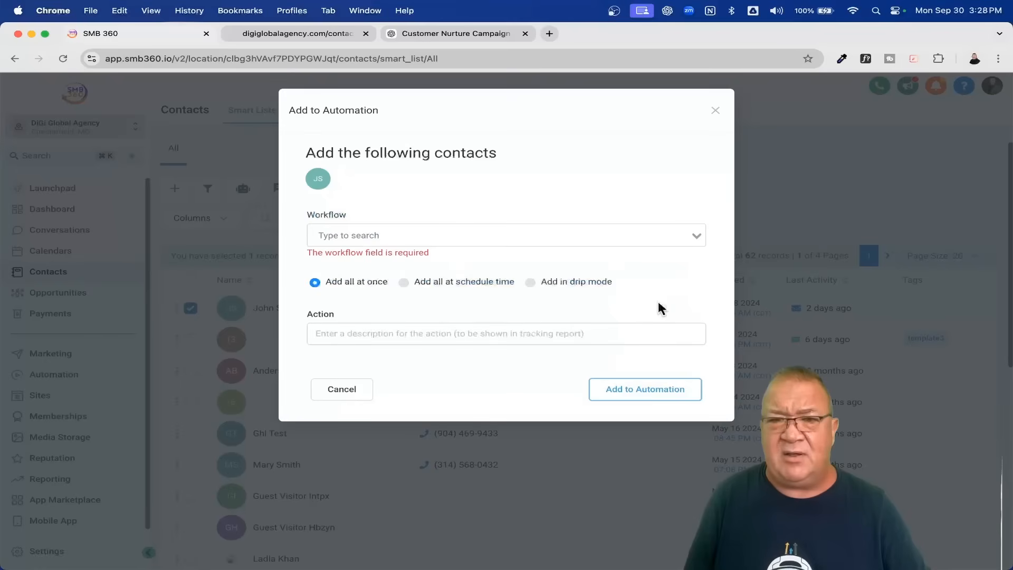
{"action": "left_click", "coordinate": [698, 235]}
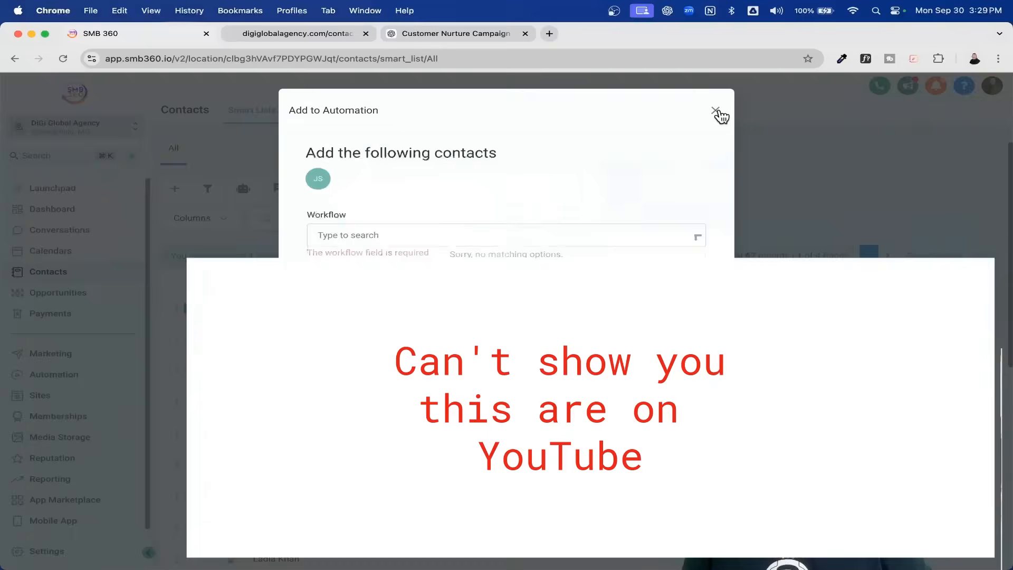
{"action": "left_click", "coordinate": [716, 110]}
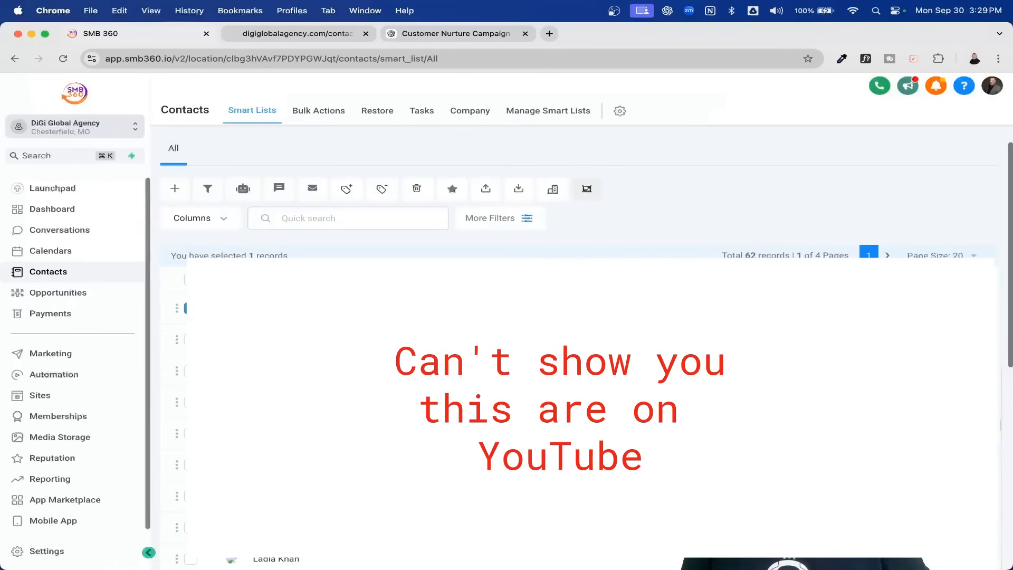
Reopen the Customer Nurture workflow from the "* Email Marketing Automation" folder, switch it from Draft to Publish, and save it
{"action": "left_click", "coordinate": [48, 376]}
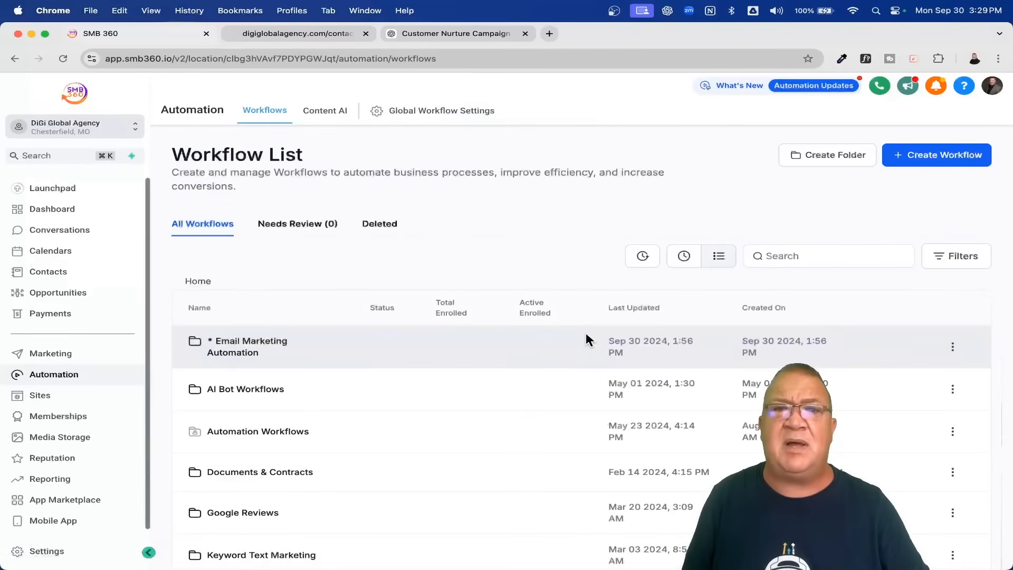
{"action": "left_click", "coordinate": [222, 348]}
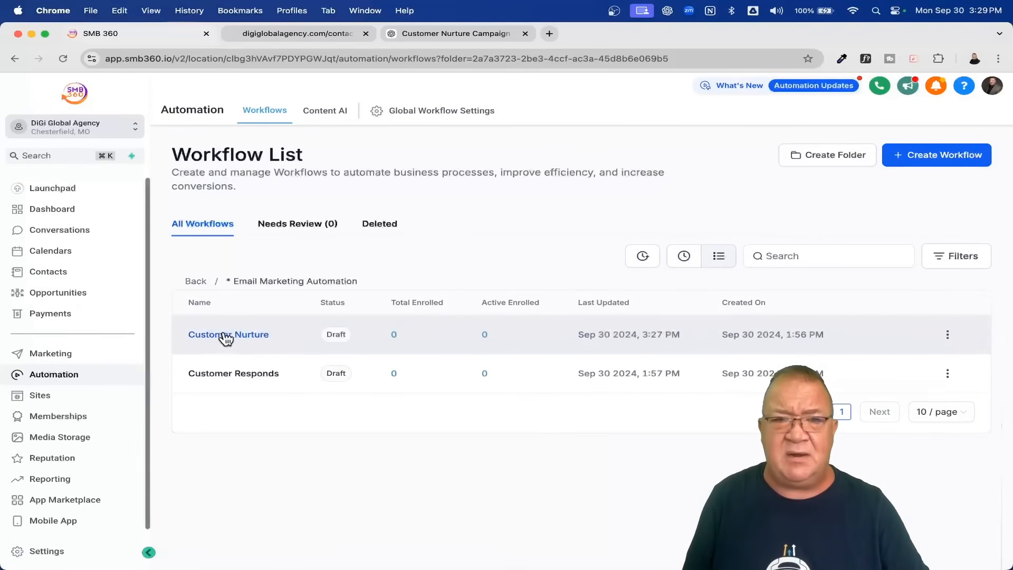
{"action": "left_click", "coordinate": [224, 335]}
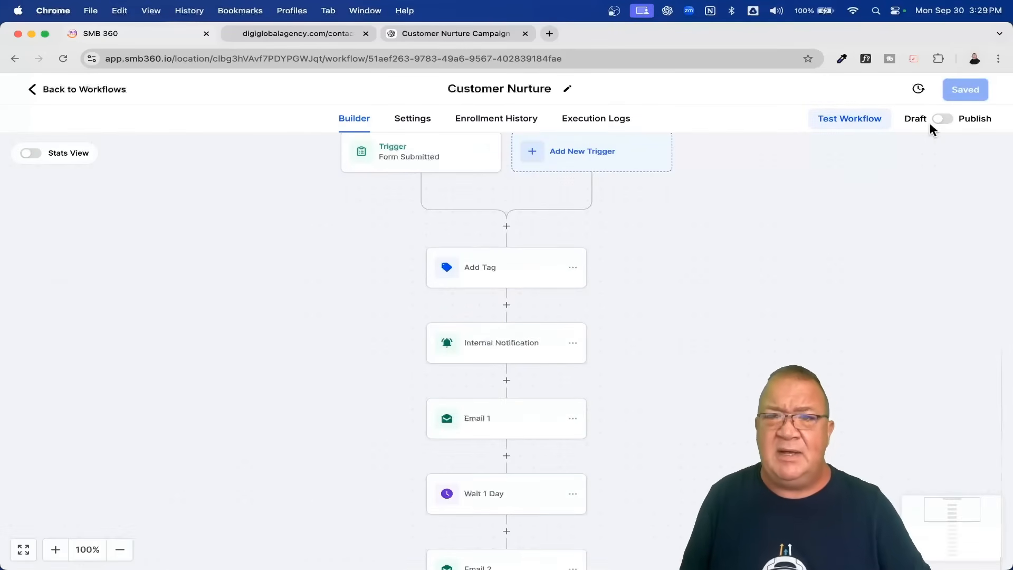
{"action": "scroll", "coordinate": [929, 124], "scroll_direction": "right", "scroll_amount": 3}
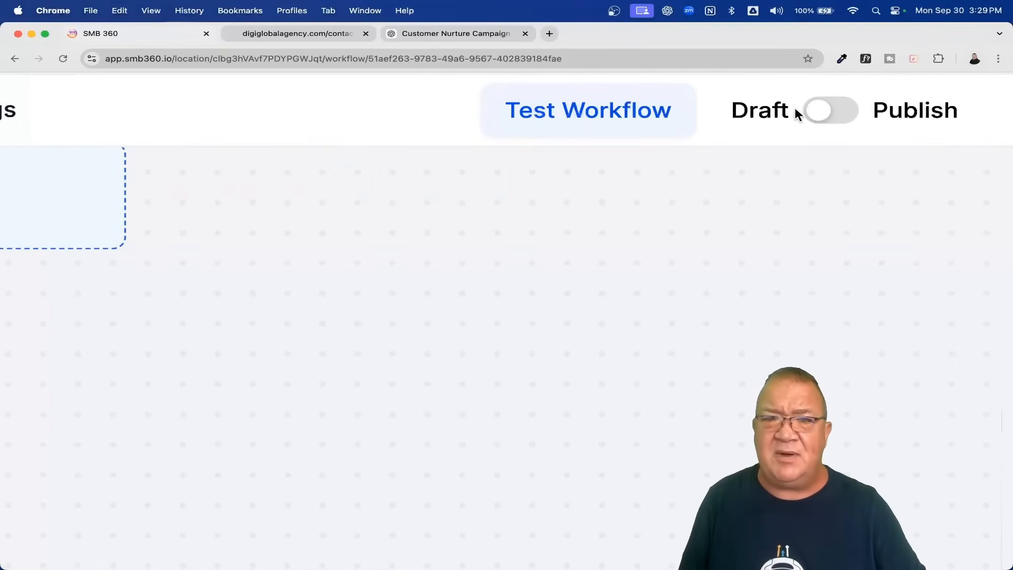
{"action": "left_click", "coordinate": [825, 115]}
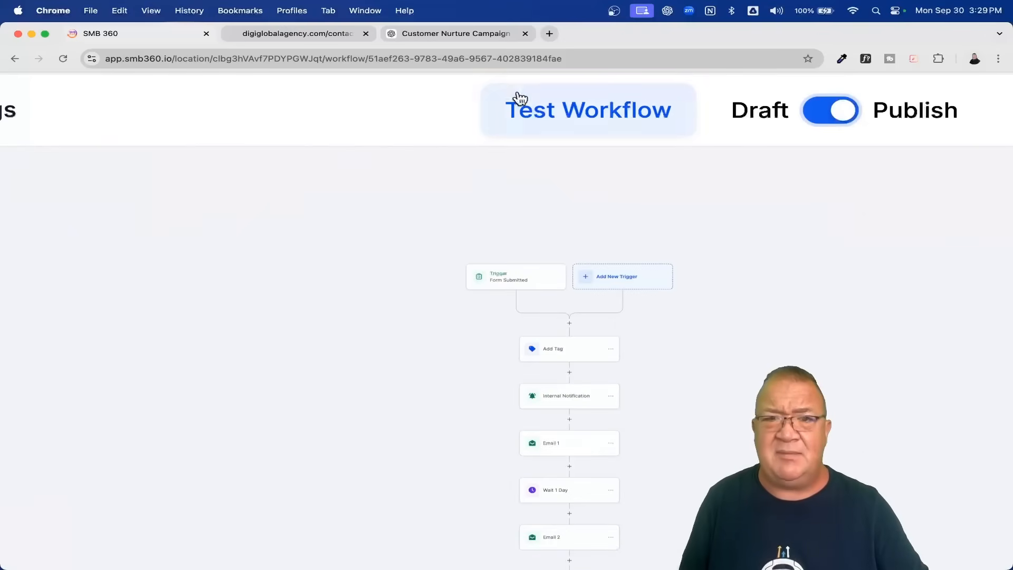
{"action": "scroll", "coordinate": [472, 100], "scroll_direction": "down", "scroll_amount": 5}
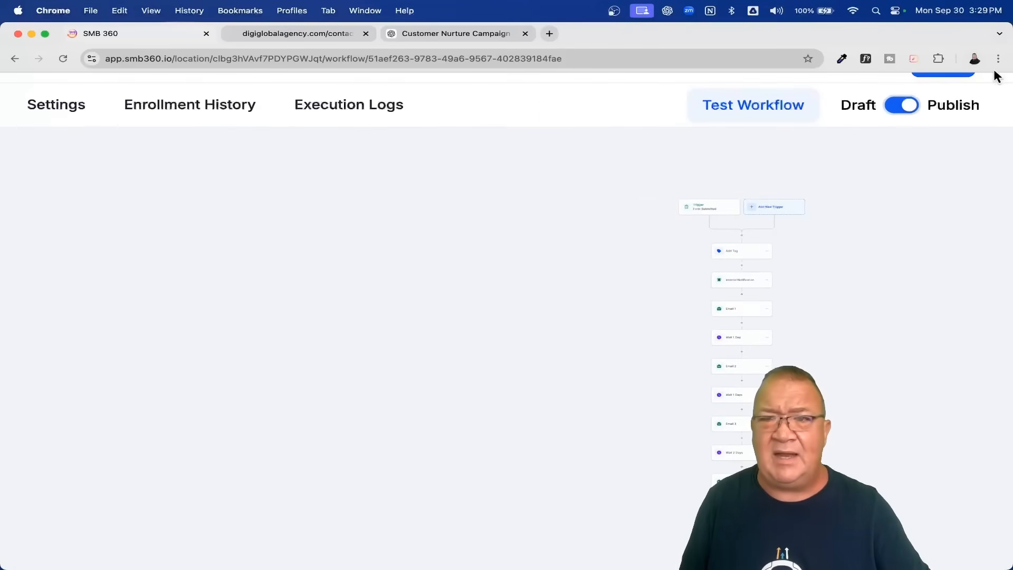
{"action": "left_click", "coordinate": [965, 74]}
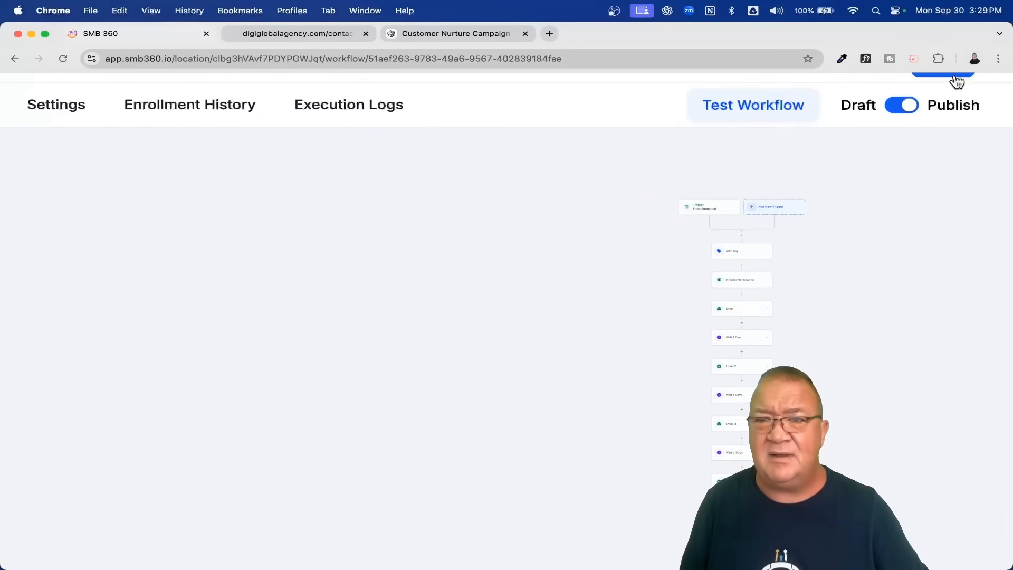
Start adding the selected contact to the Customer Nurture workflow from the contact list, describing the action as "send bulk emails"
{"action": "left_click", "coordinate": [74, 90]}
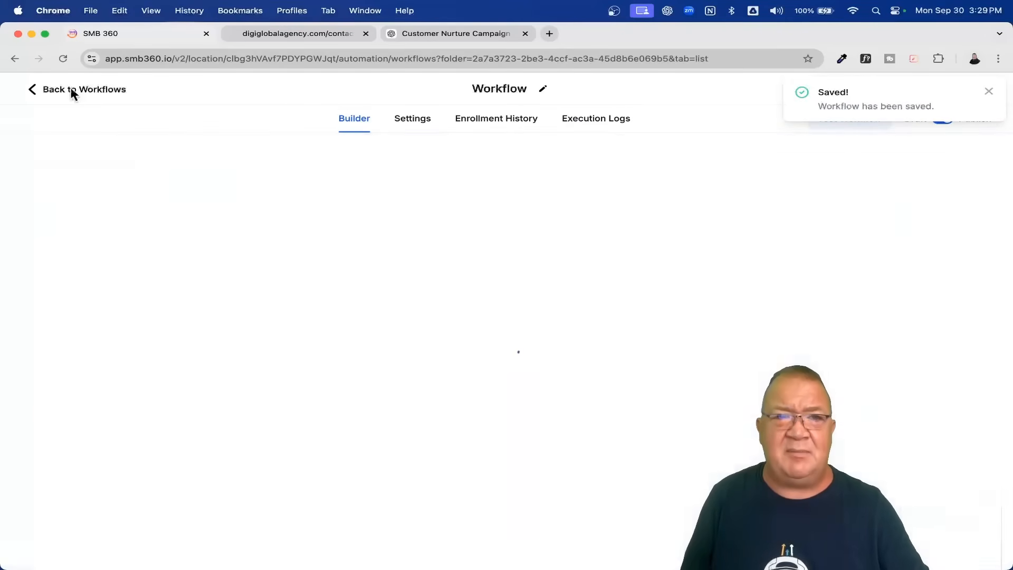
{"action": "left_click", "coordinate": [48, 271]}
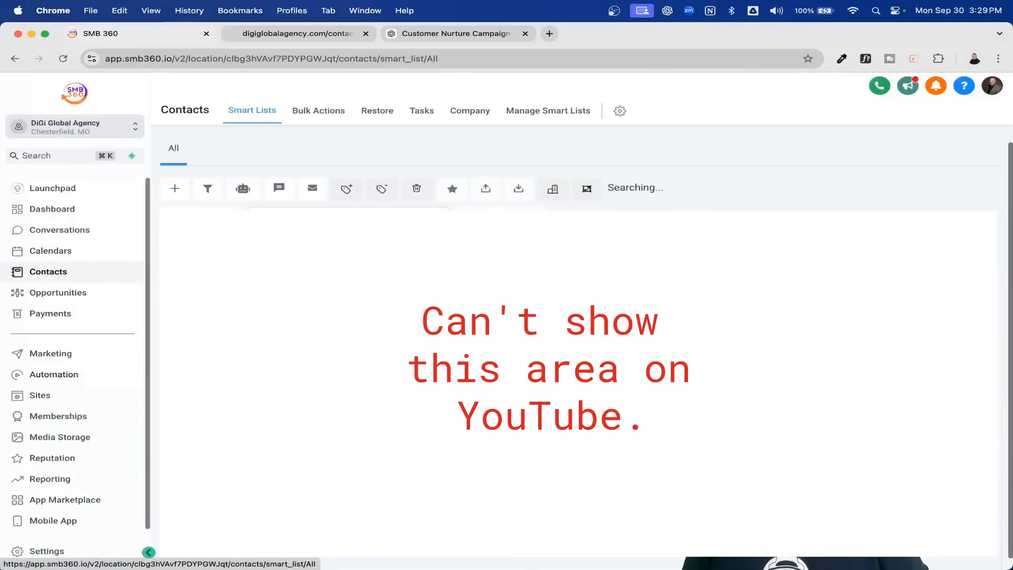
{"action": "left_click", "coordinate": [244, 190]}
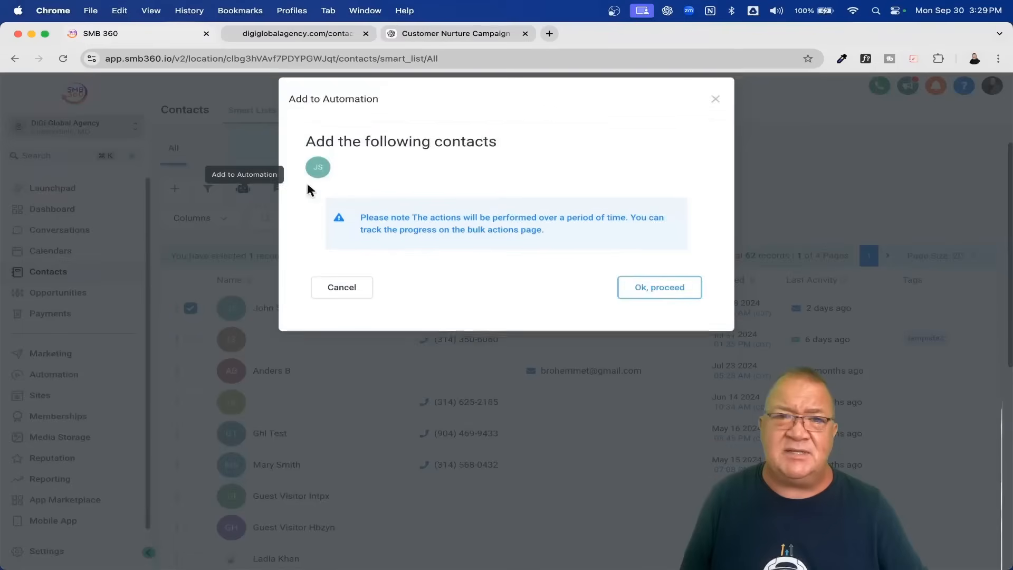
{"action": "left_click", "coordinate": [672, 295]}
{"action": "left_click", "coordinate": [696, 235]}
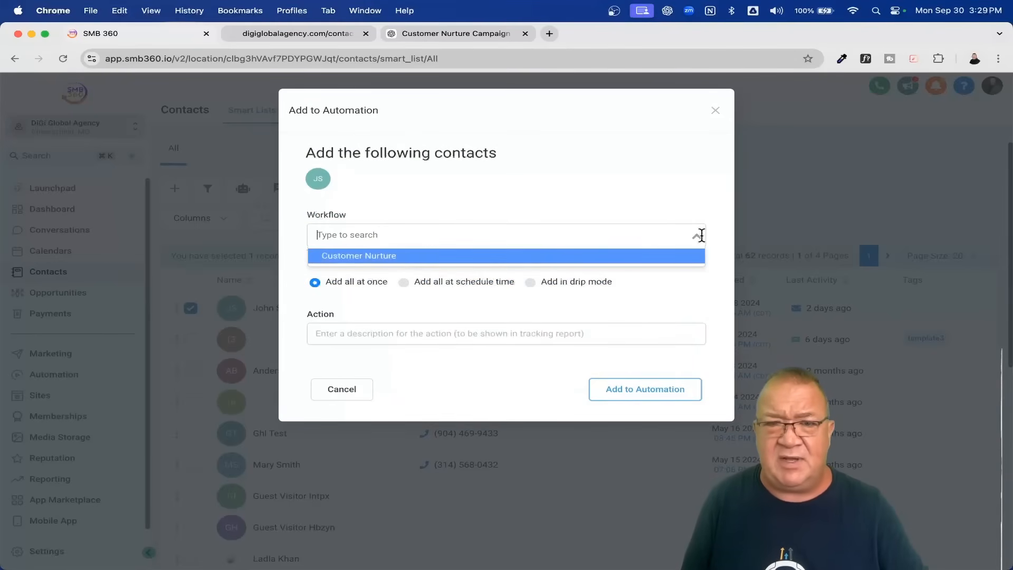
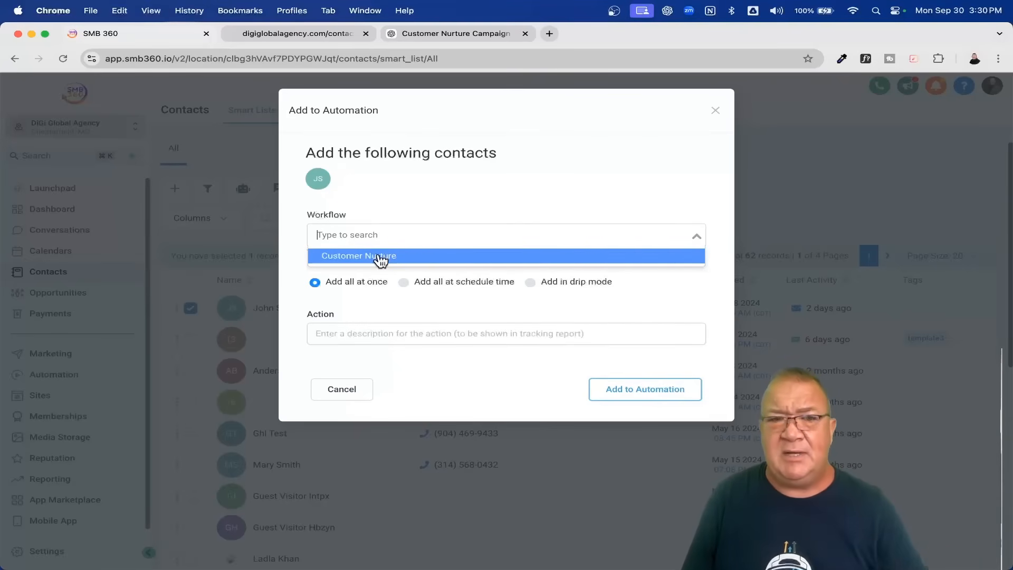
{"action": "left_click", "coordinate": [379, 256]}
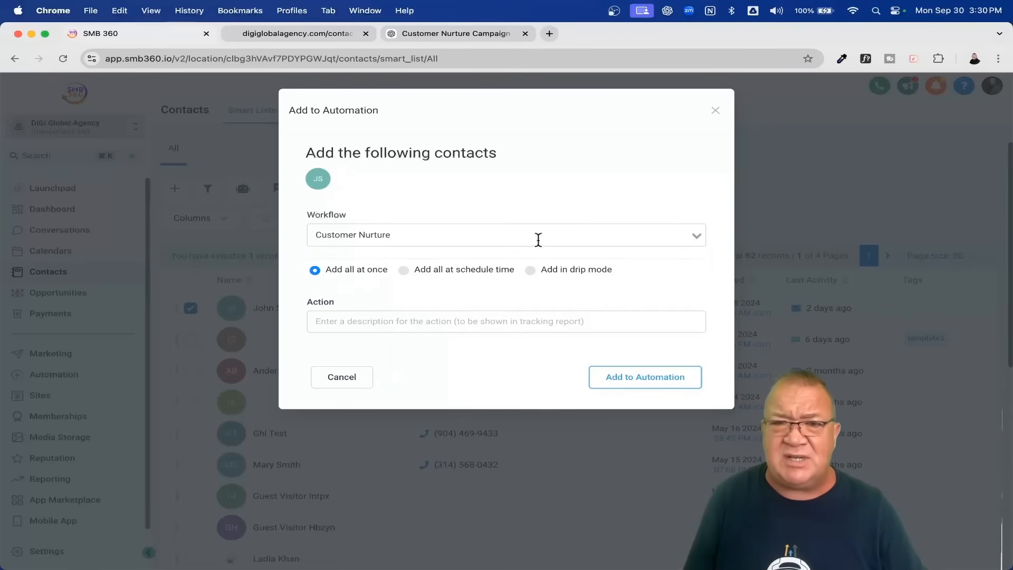
{"action": "left_click", "coordinate": [341, 321]}
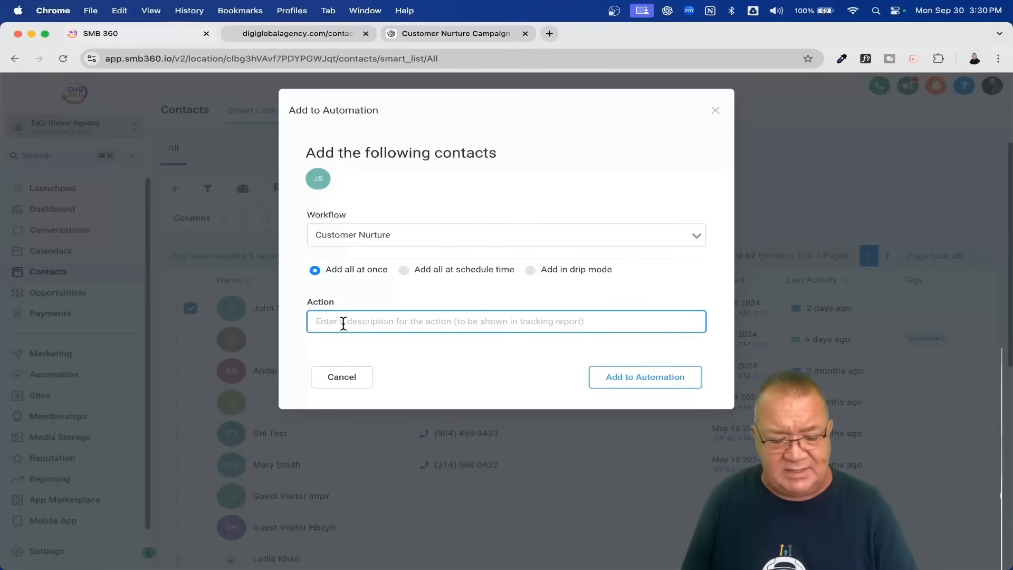
{"action": "type", "text": "send bulk emails"}
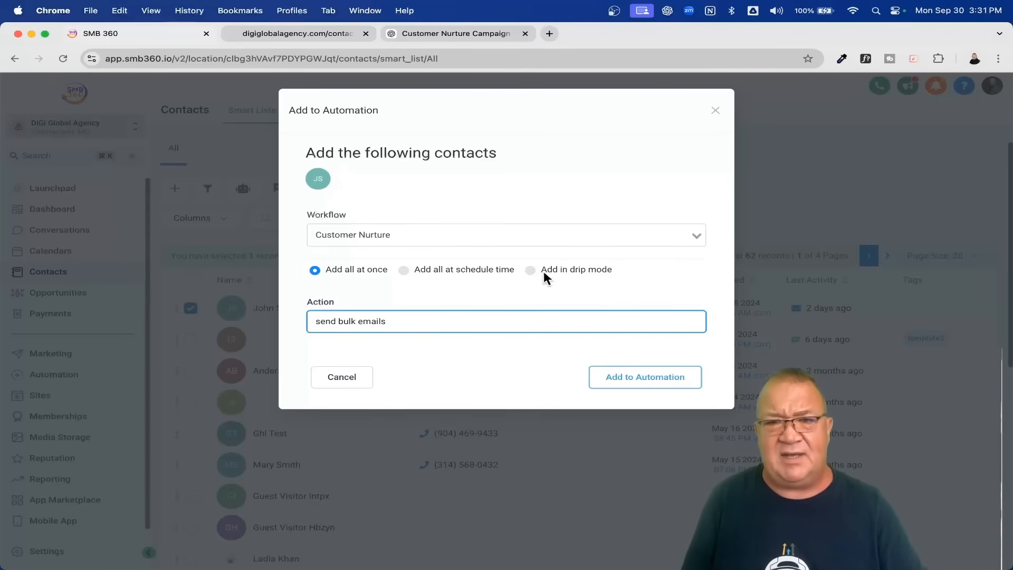
Try the scheduled-time option for adding the contact, switch to drip mode, and look over its batch settings
{"action": "left_click", "coordinate": [403, 271]}
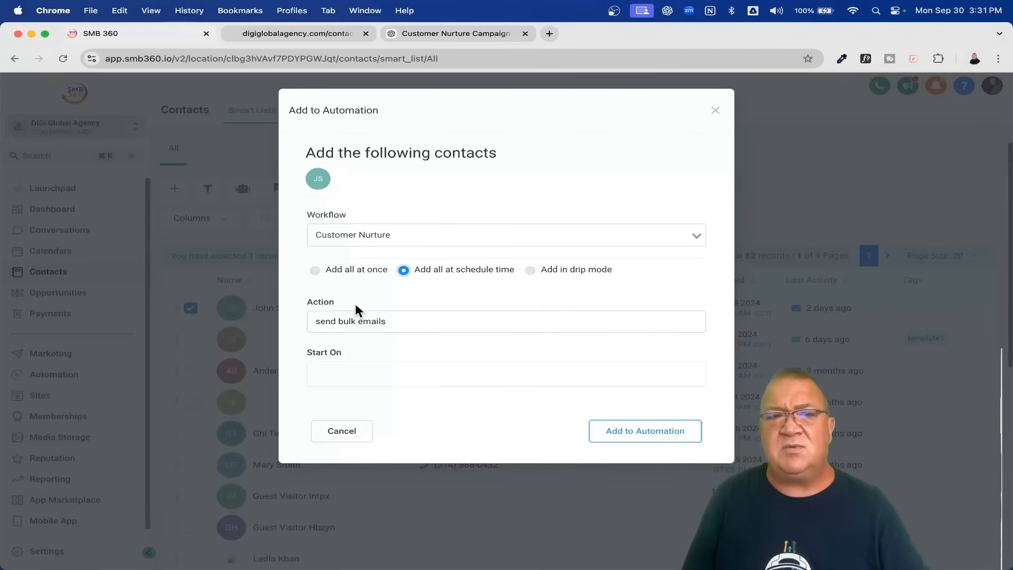
{"action": "scroll", "coordinate": [537, 268], "scroll_direction": "up", "scroll_amount": 5}
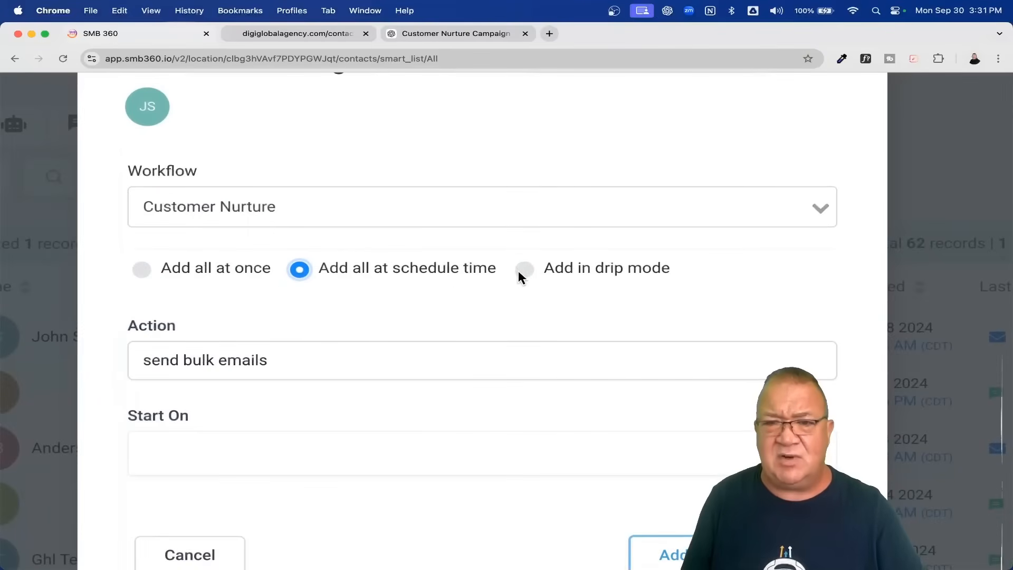
{"action": "left_click", "coordinate": [527, 269]}
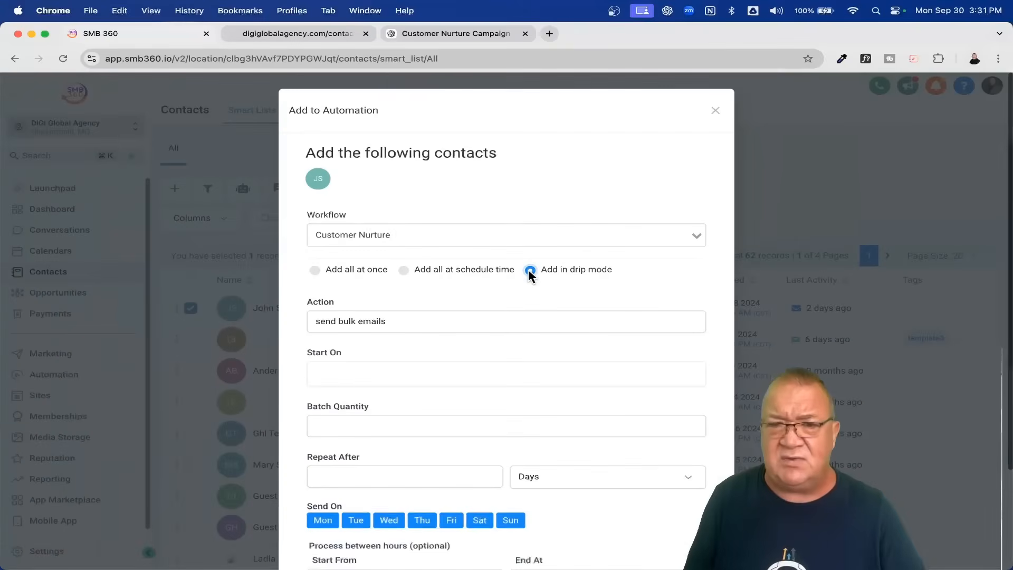
{"action": "scroll", "coordinate": [527, 269], "scroll_direction": "down", "scroll_amount": 5}
{"action": "scroll", "coordinate": [527, 269], "scroll_direction": "down", "scroll_amount": 3}
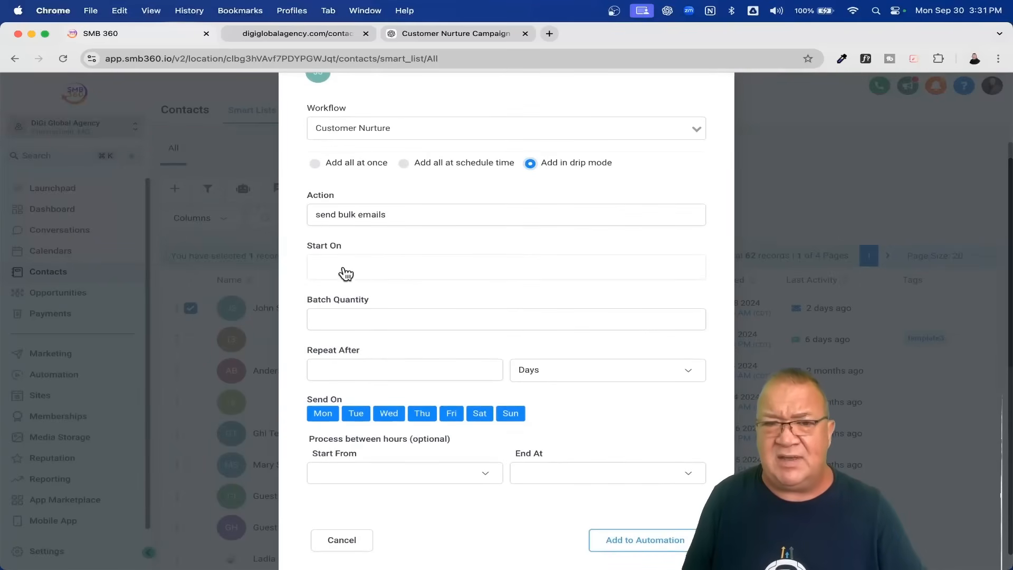
Set the drip batch quantity to 50 and the repeat interval to 3 hours, and cancel adding the contact
{"action": "left_click", "coordinate": [330, 318]}
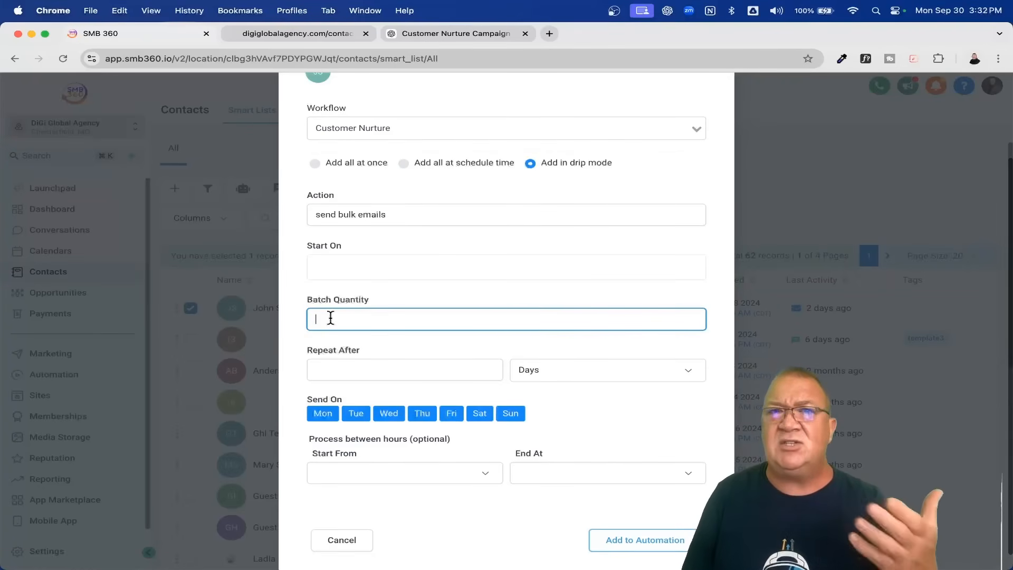
{"action": "type", "text": "50"}
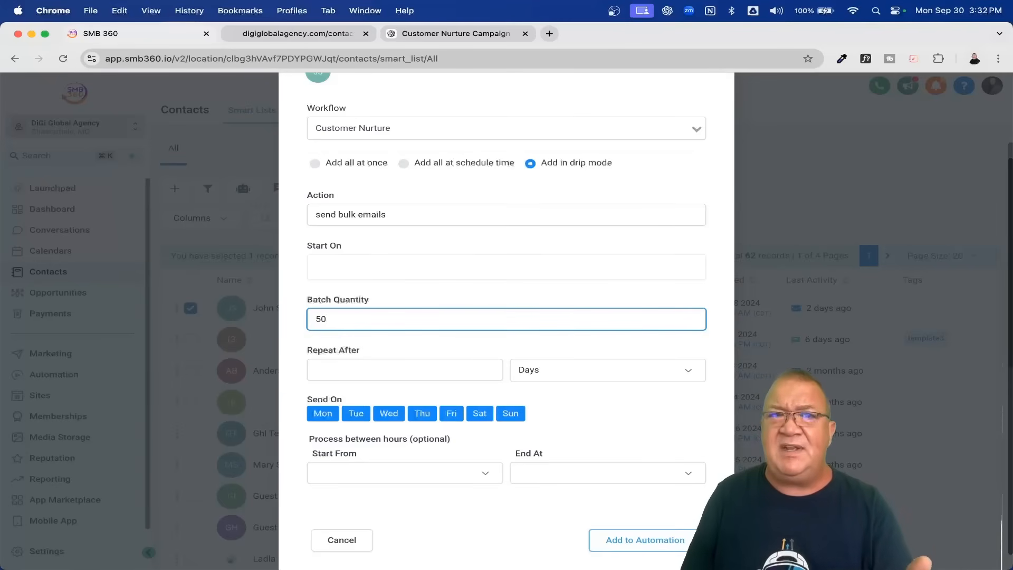
{"action": "left_click", "coordinate": [341, 366]}
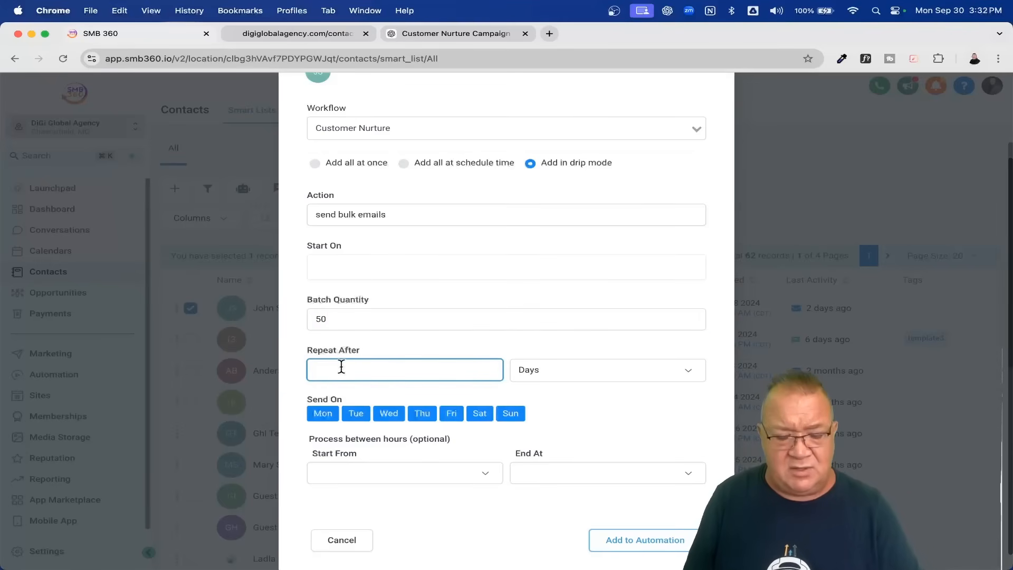
{"action": "left_click", "coordinate": [517, 374]}
{"action": "left_click", "coordinate": [545, 417]}
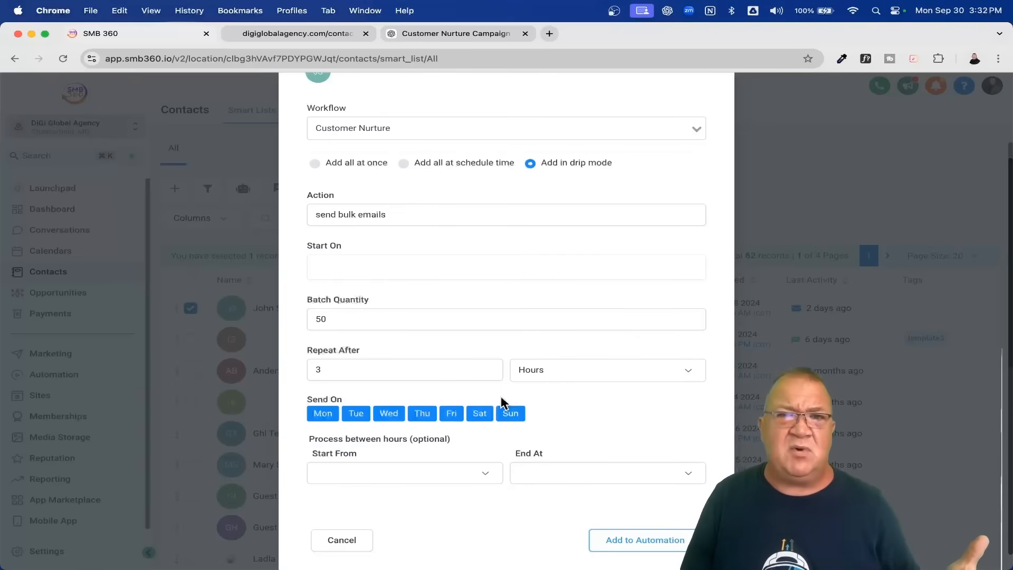
{"action": "scroll", "coordinate": [502, 399], "scroll_direction": "down", "scroll_amount": 1}
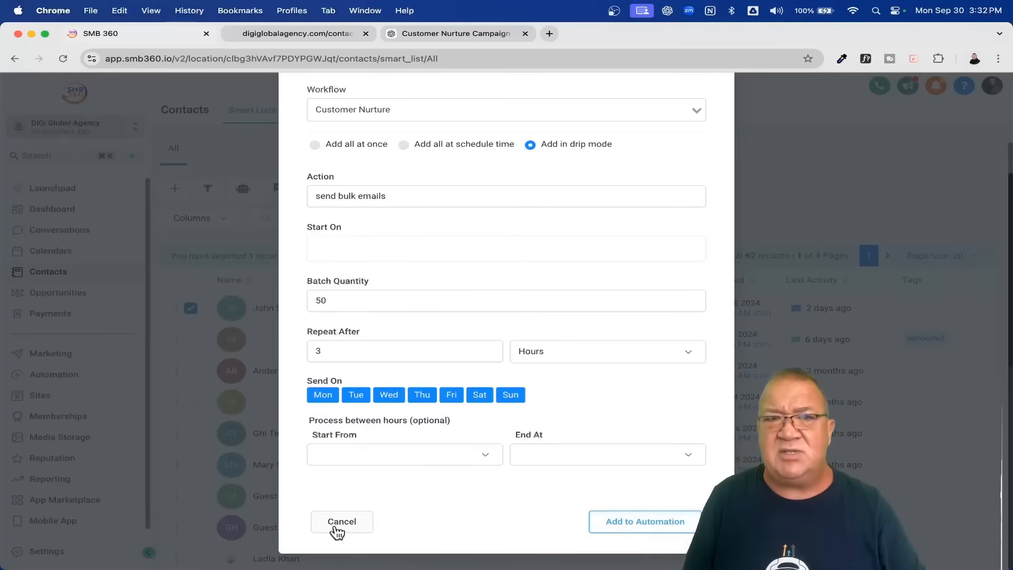
{"action": "left_click", "coordinate": [328, 506]}
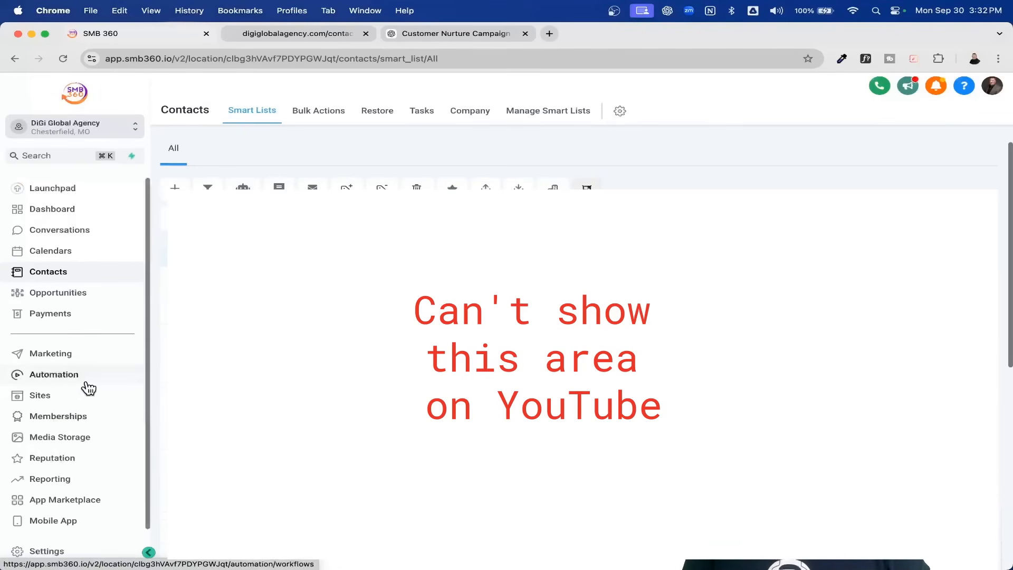
Open the Customer Responds workflow from the "* Email Marketing Automation" folder
{"action": "left_click", "coordinate": [55, 374]}
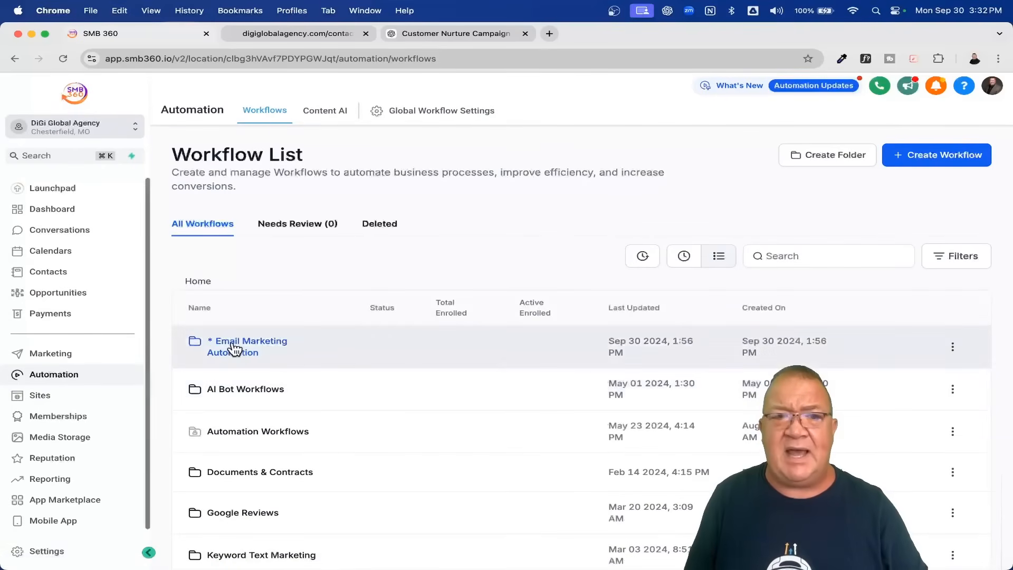
{"action": "left_click", "coordinate": [232, 348]}
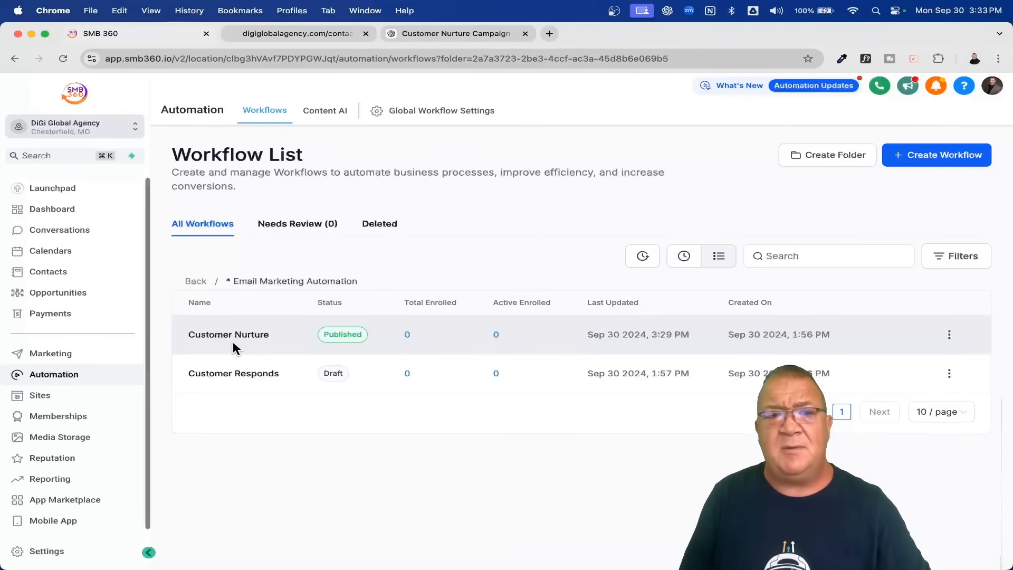
{"action": "left_click", "coordinate": [237, 374]}
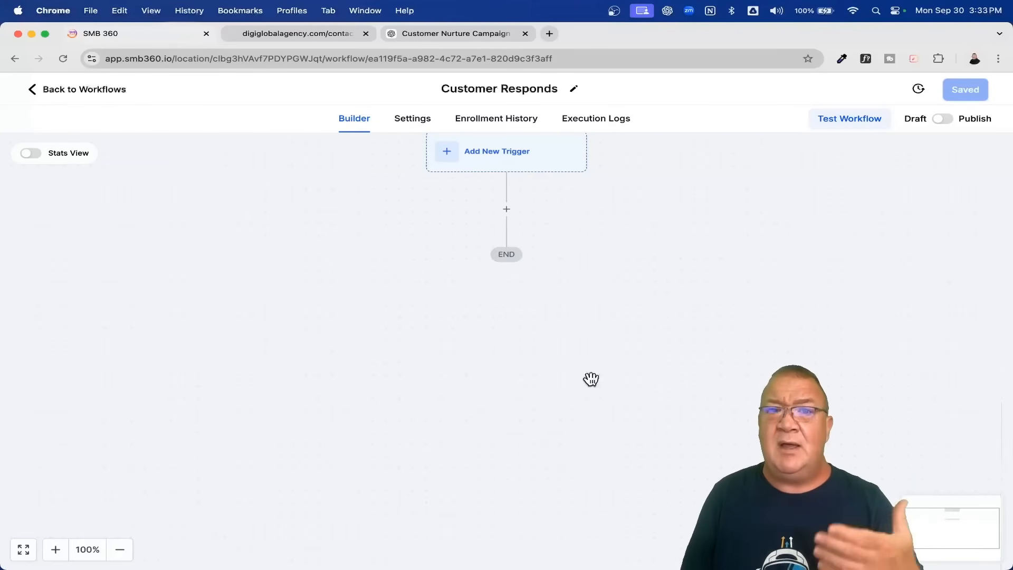
Search the workflow triggers for "custo" and choose Customer Replied as the trigger for Customer Responds
{"action": "left_click", "coordinate": [486, 153]}
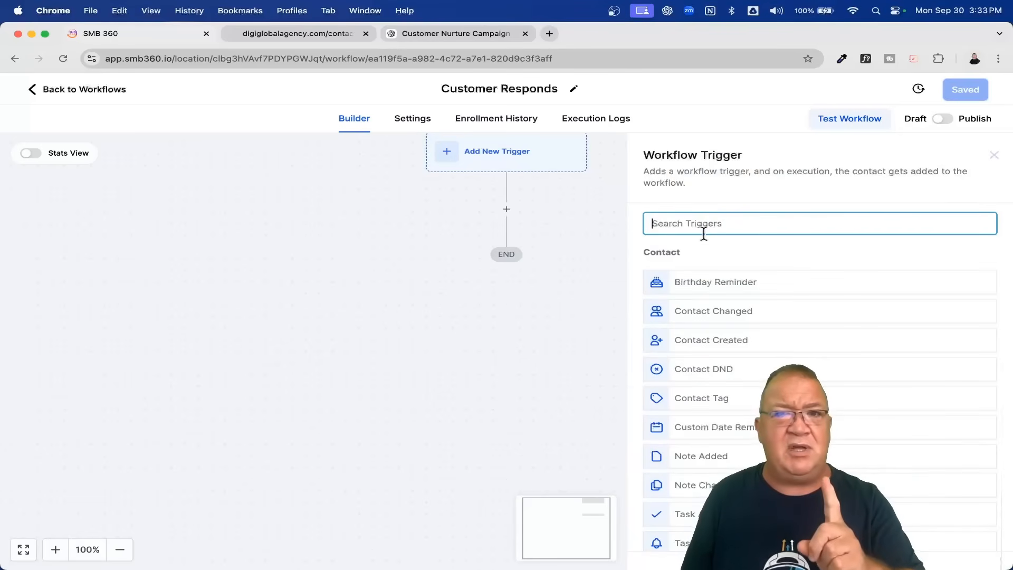
{"action": "type", "text": "cust"}
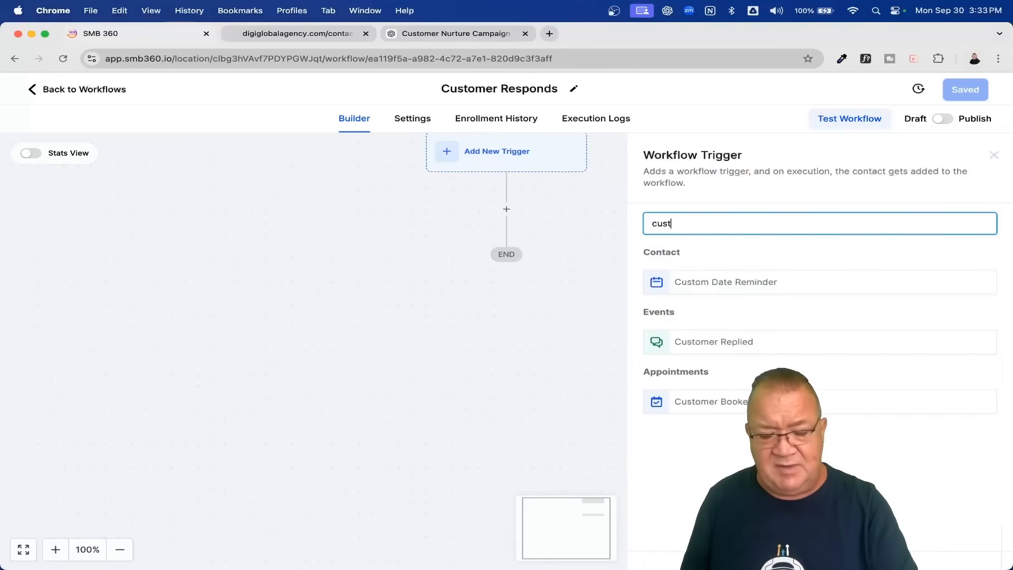
{"action": "type", "text": "o"}
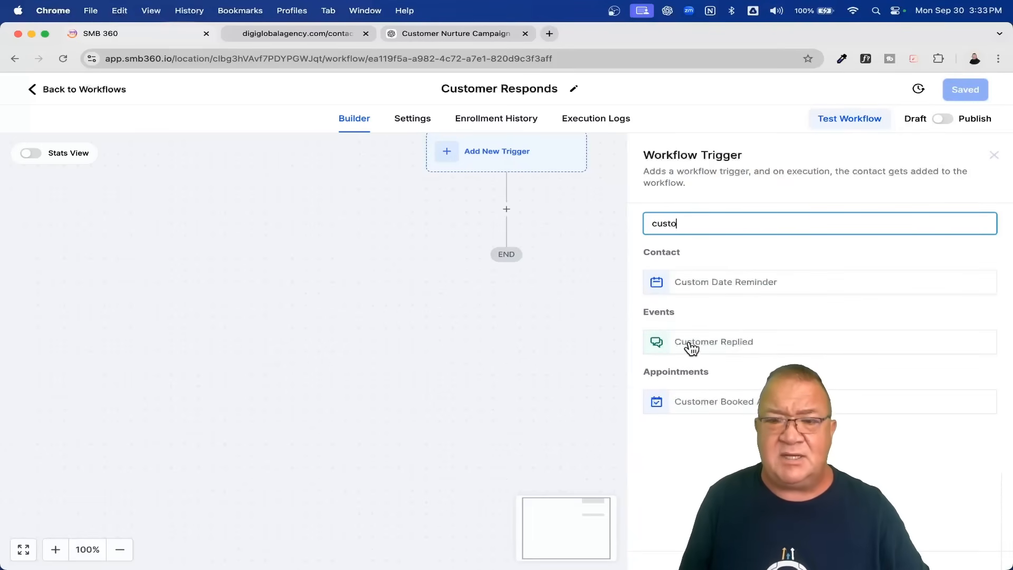
{"action": "scroll", "coordinate": [690, 346], "scroll_direction": "up", "scroll_amount": 5}
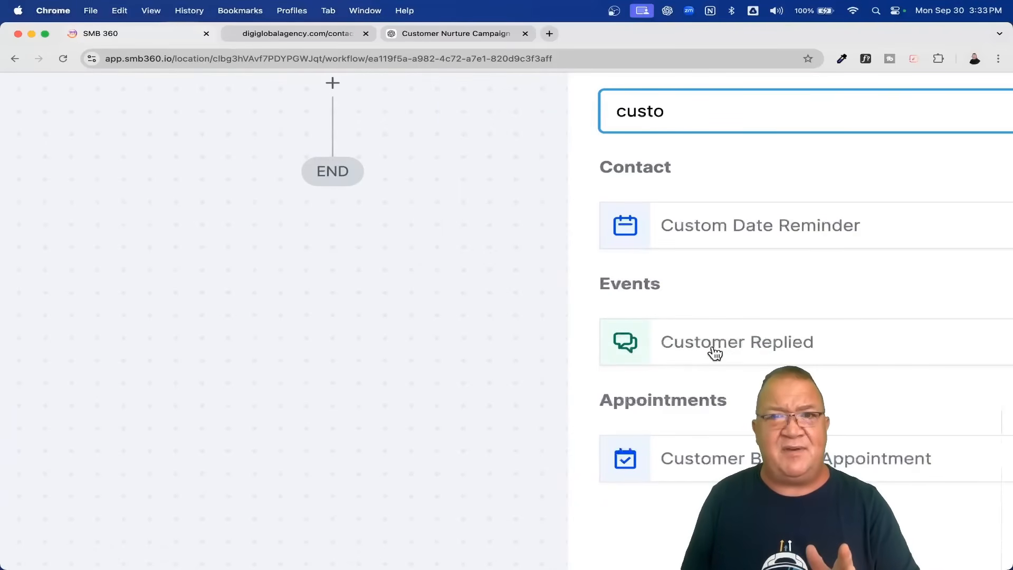
{"action": "left_click", "coordinate": [713, 349]}
{"action": "scroll", "coordinate": [714, 351], "scroll_direction": "down", "scroll_amount": 5}
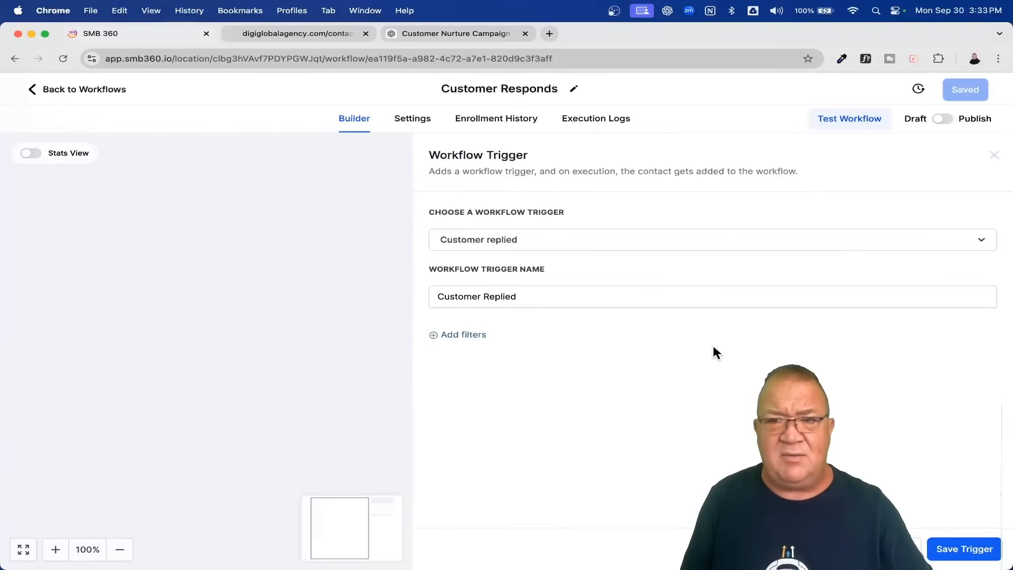
Add a Reply channel filter to the Customer Replied trigger
{"action": "left_click", "coordinate": [460, 336]}
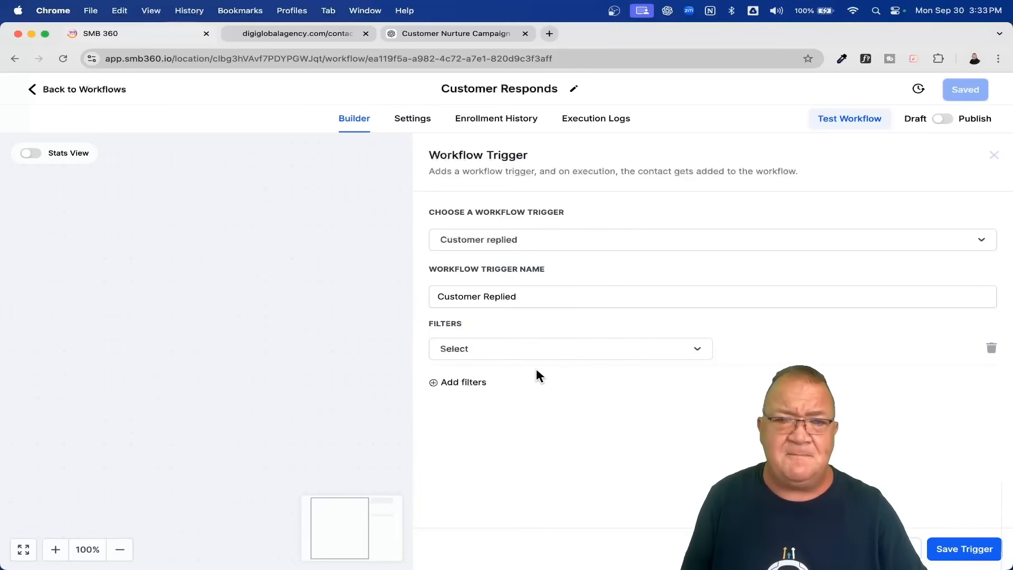
{"action": "left_click", "coordinate": [583, 354]}
{"action": "scroll", "coordinate": [626, 457], "scroll_direction": "down", "scroll_amount": 2}
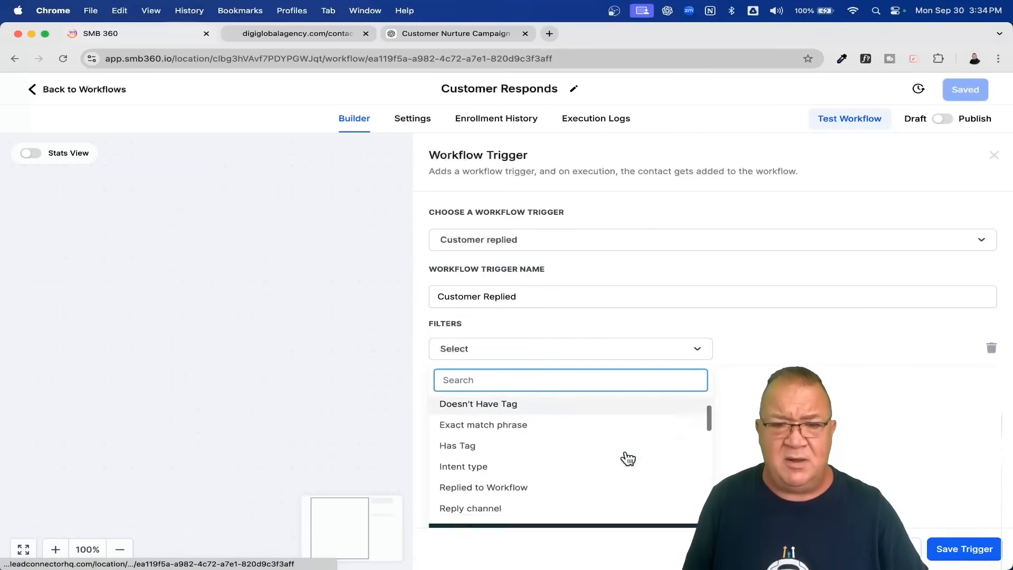
{"action": "scroll", "coordinate": [627, 457], "scroll_direction": "down", "scroll_amount": 3}
{"action": "scroll", "coordinate": [625, 457], "scroll_direction": "up", "scroll_amount": 1}
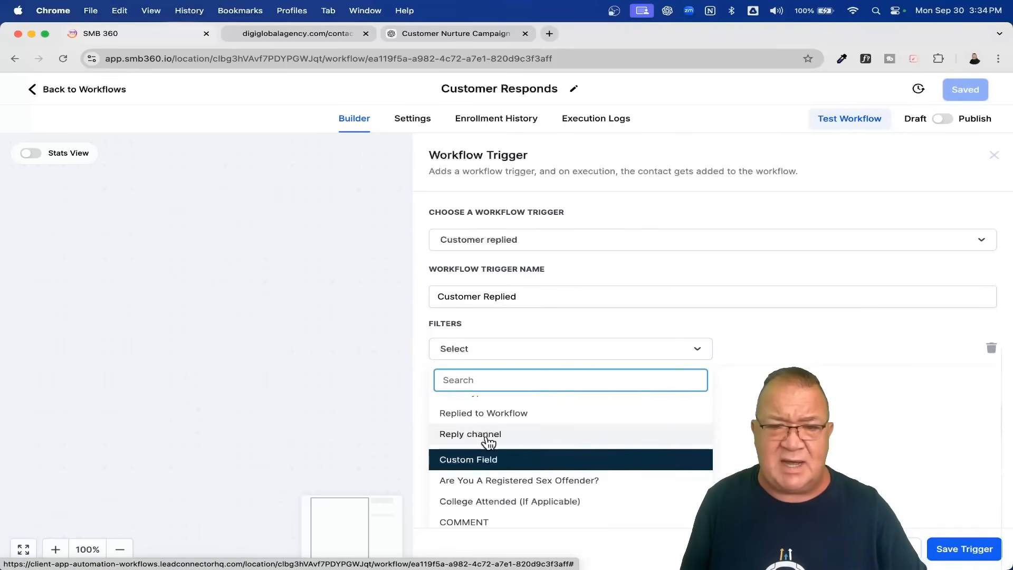
{"action": "scroll", "coordinate": [486, 438], "scroll_direction": "up", "scroll_amount": 5}
{"action": "left_click", "coordinate": [459, 438]}
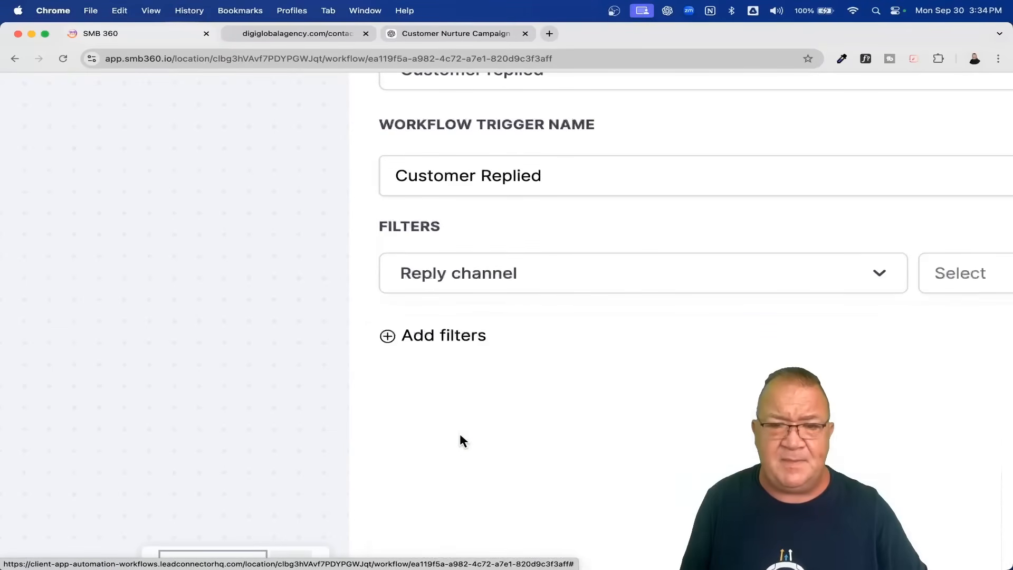
{"action": "scroll", "coordinate": [461, 440], "scroll_direction": "down", "scroll_amount": 5}
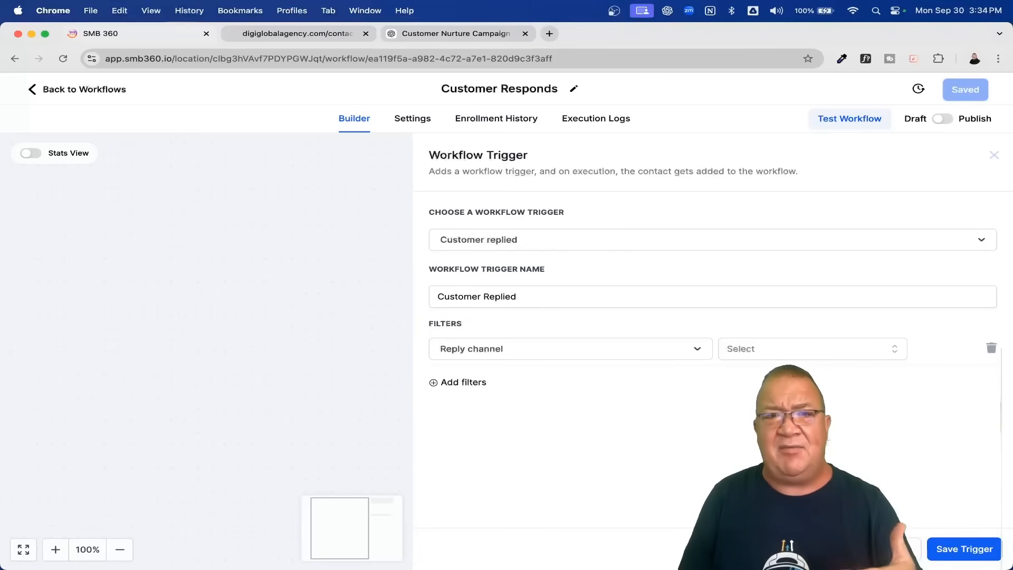
Set the Reply channel filter of the Customer Replied trigger to Email and save the trigger
{"action": "left_click", "coordinate": [767, 348]}
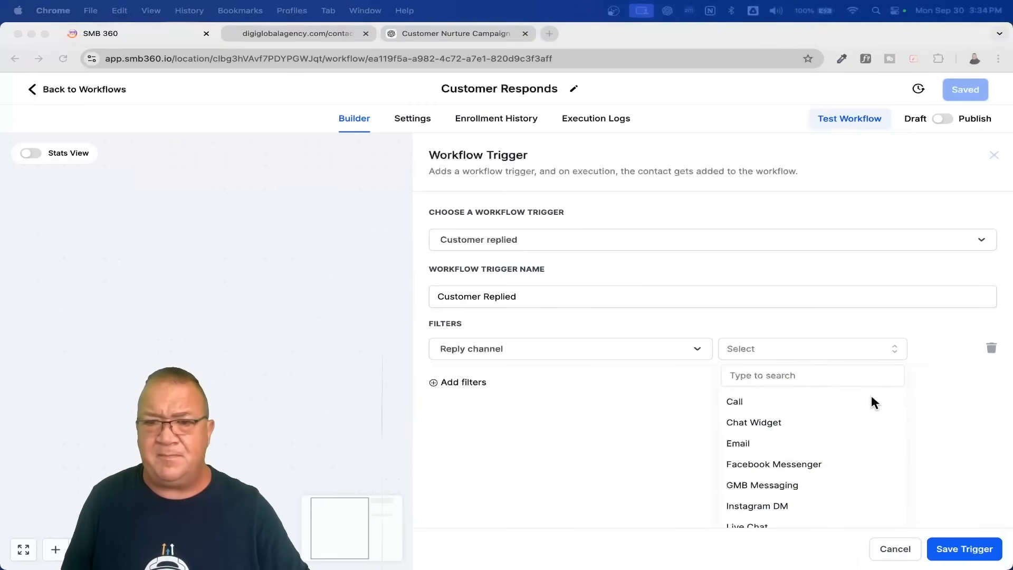
{"action": "left_click", "coordinate": [635, 404]}
{"action": "scroll", "coordinate": [636, 404], "scroll_direction": "up", "scroll_amount": 5}
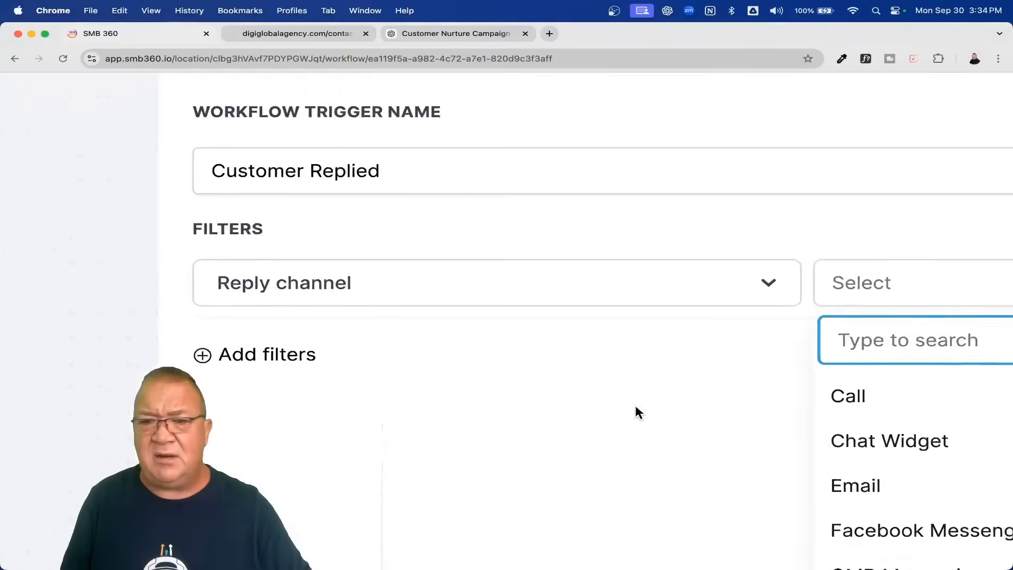
{"action": "scroll", "coordinate": [636, 404], "scroll_direction": "down", "scroll_amount": 3}
{"action": "scroll", "coordinate": [916, 390], "scroll_direction": "down", "scroll_amount": 2}
{"action": "scroll", "coordinate": [915, 390], "scroll_direction": "up", "scroll_amount": 1}
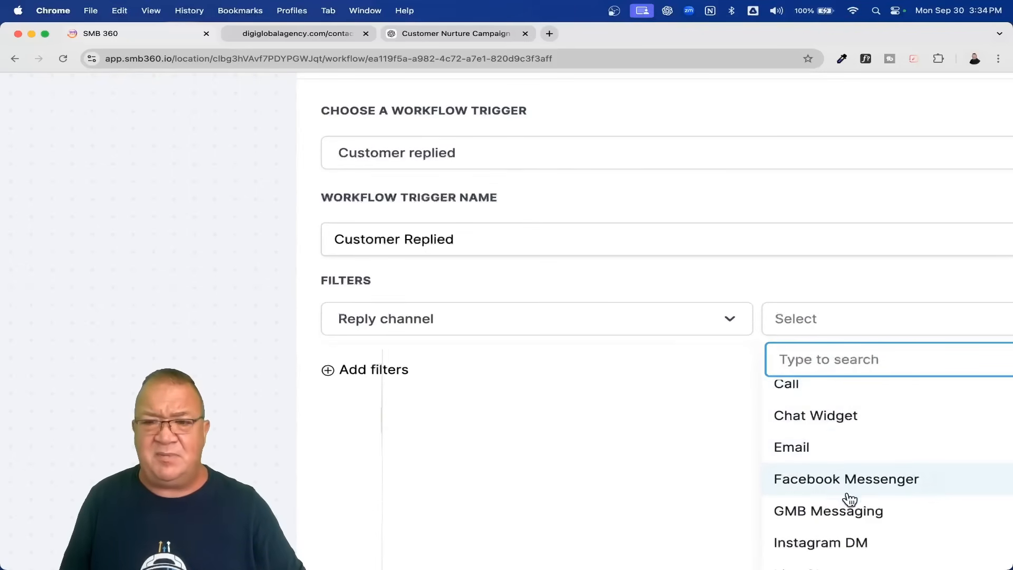
{"action": "scroll", "coordinate": [842, 542], "scroll_direction": "down", "scroll_amount": 2}
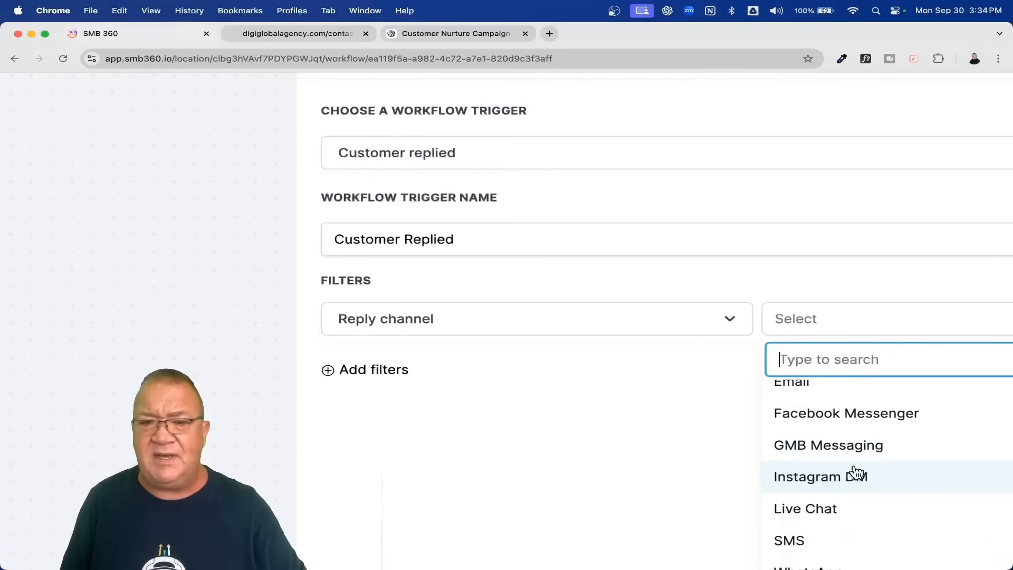
{"action": "scroll", "coordinate": [859, 479], "scroll_direction": "up", "scroll_amount": 3}
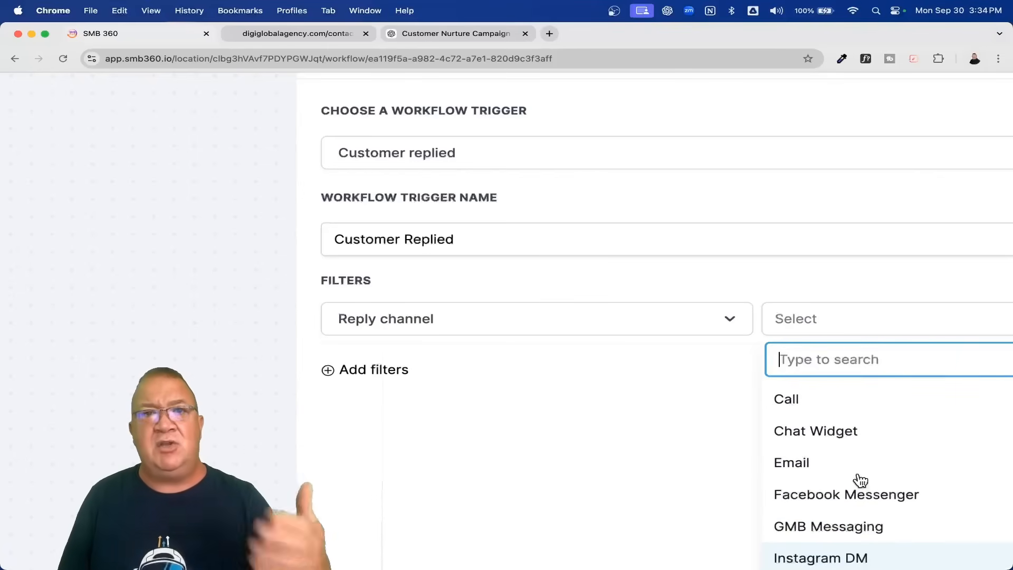
{"action": "left_click", "coordinate": [799, 469]}
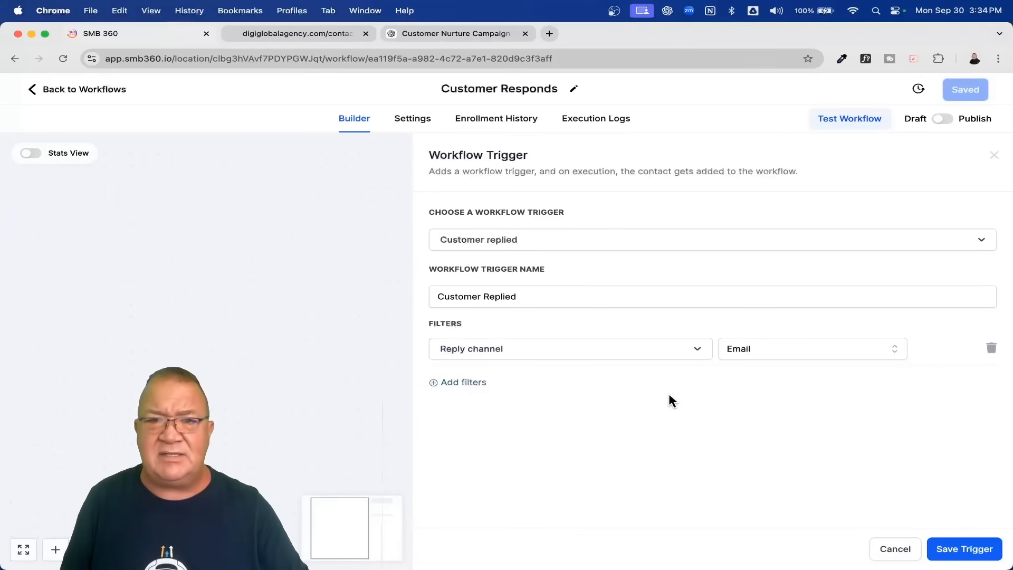
{"action": "left_click", "coordinate": [963, 549]}
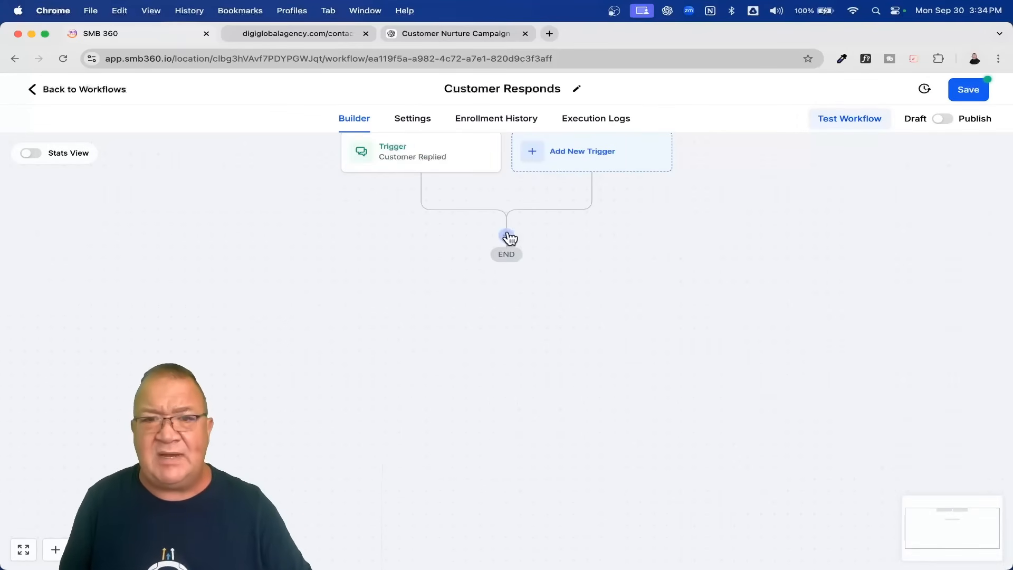
Add a Send Internal Notification action after the trigger, searching for "inter", and set its type to Notification
{"action": "left_click", "coordinate": [506, 235]}
{"action": "type", "text": "inter"}
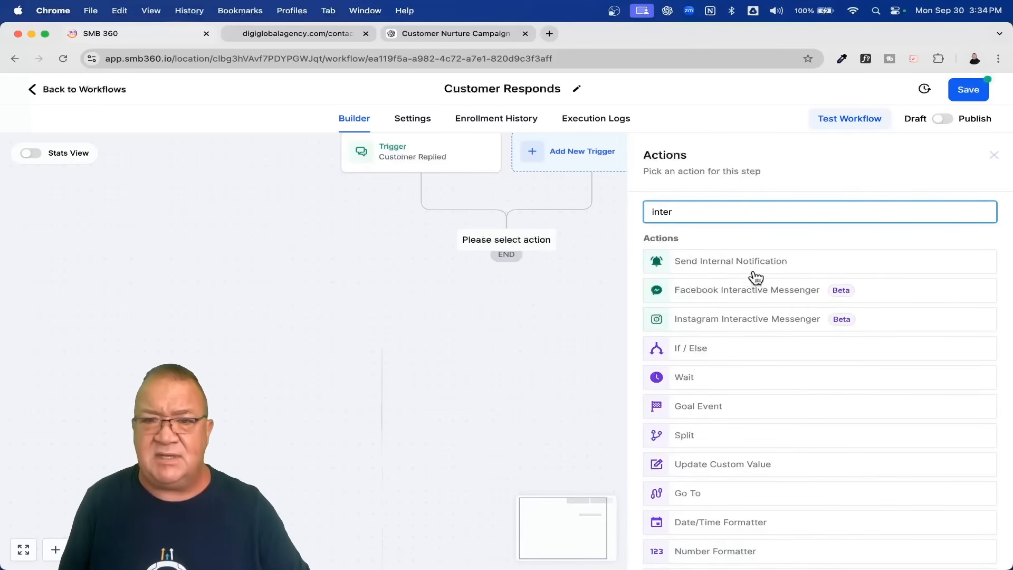
{"action": "left_click", "coordinate": [755, 275]}
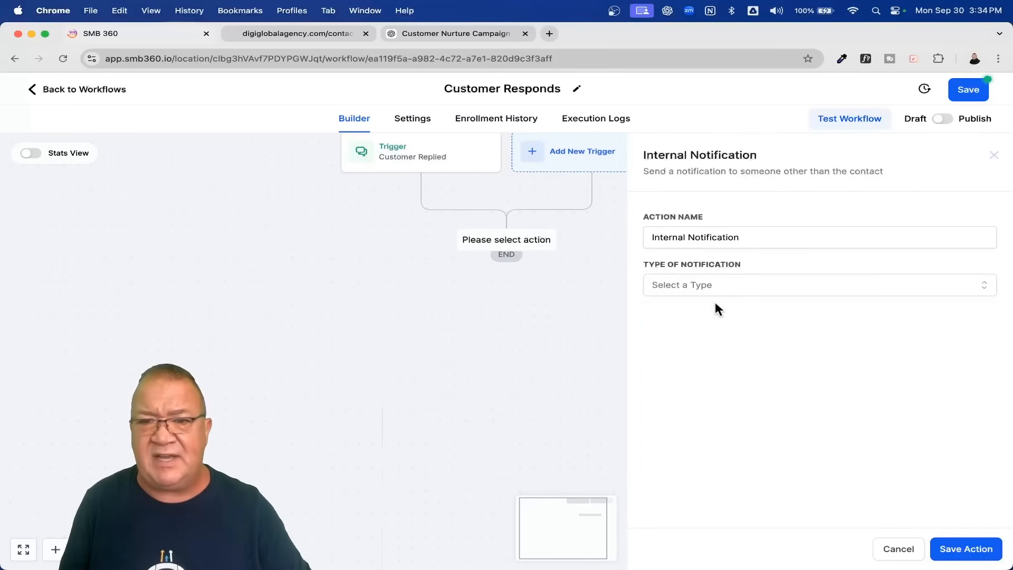
{"action": "left_click", "coordinate": [704, 287]}
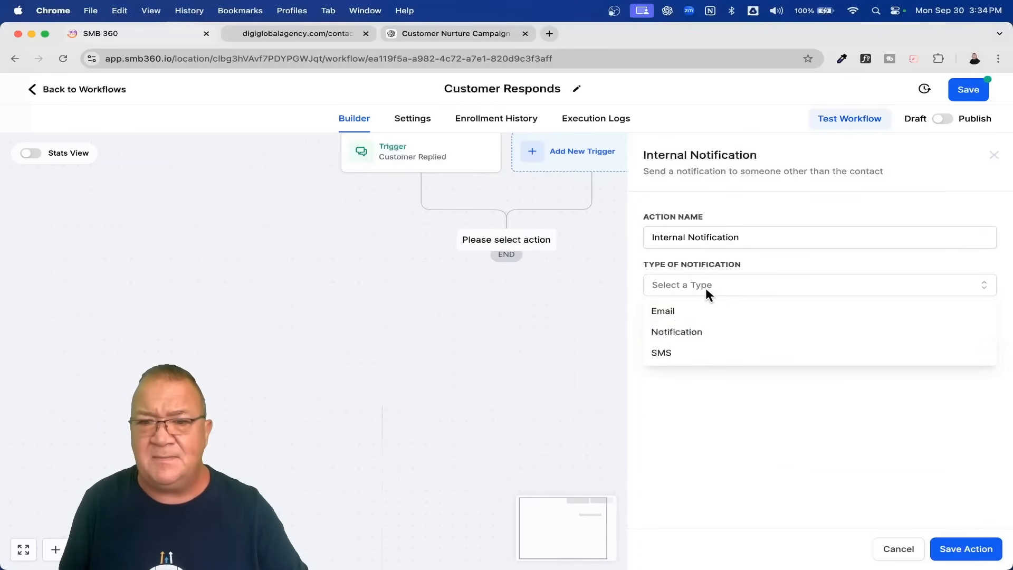
{"action": "left_click", "coordinate": [687, 332]}
Give the internal notification the title "Customer Replied to Email" and the message "Check it out."
{"action": "left_click", "coordinate": [710, 336]}
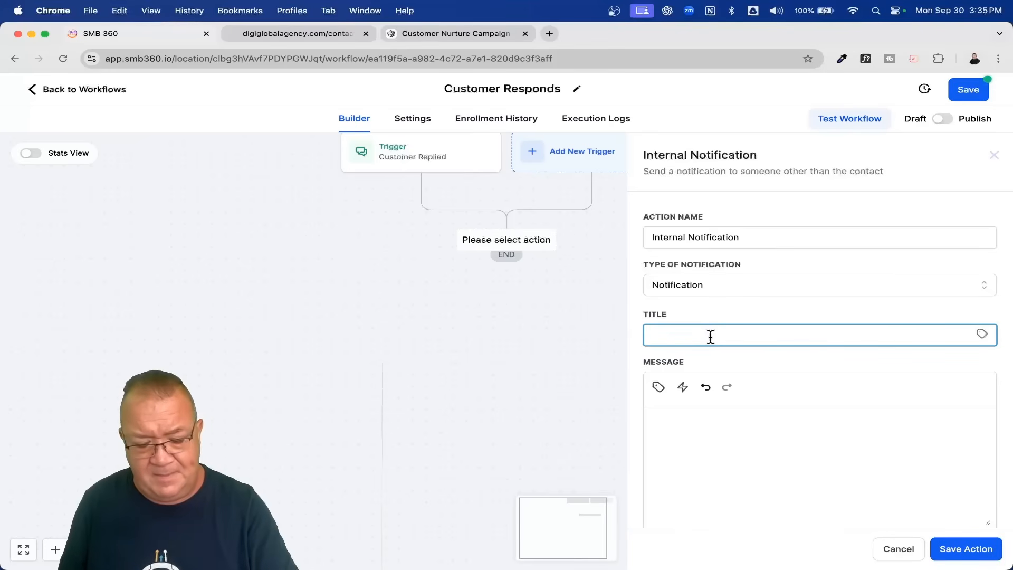
{"action": "type", "text": "Customer REplied to E"}
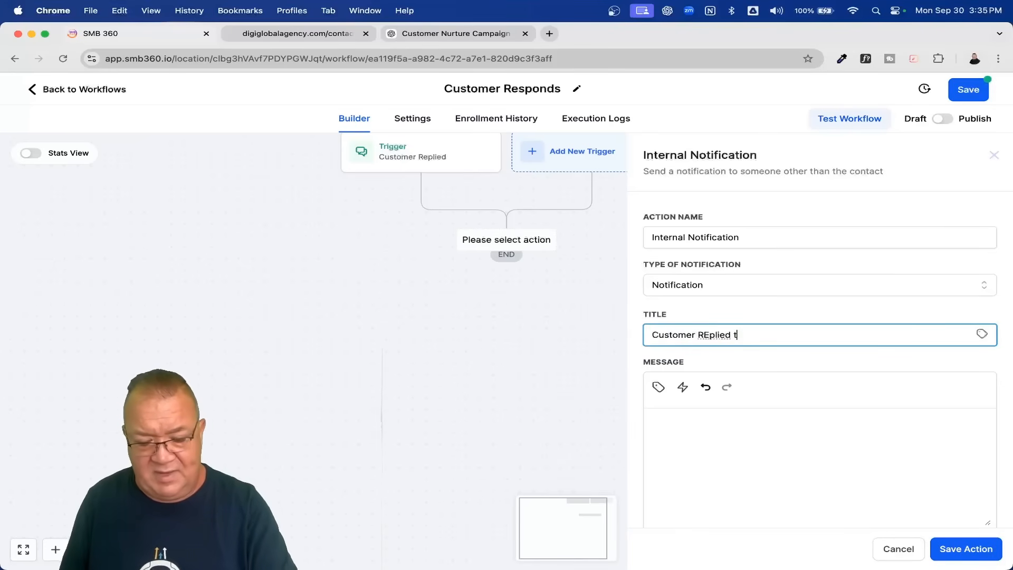
{"action": "type", "text": "mail"}
{"action": "left_click", "coordinate": [714, 420]}
{"action": "type", "text": "Check it out."}
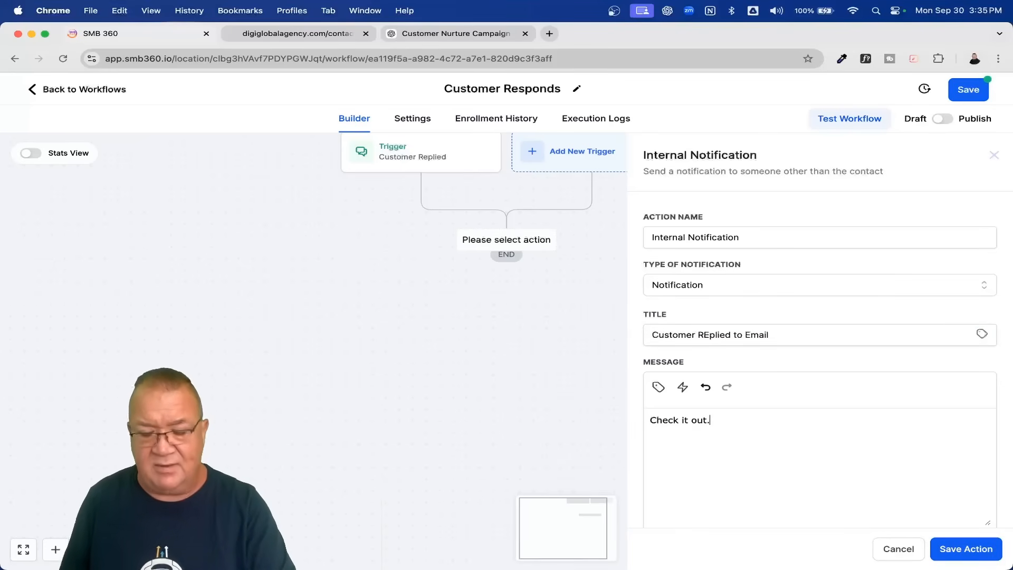
{"action": "left_click", "coordinate": [709, 334]}
{"action": "key", "text": "BackSpace"}
{"action": "type", "text": "e"}
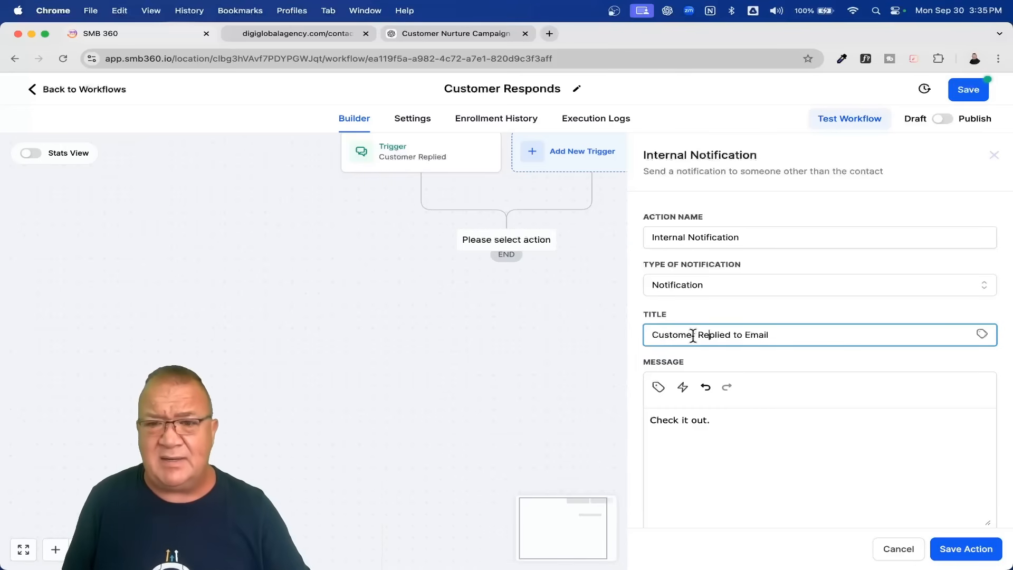
{"action": "left_click", "coordinate": [968, 549]}
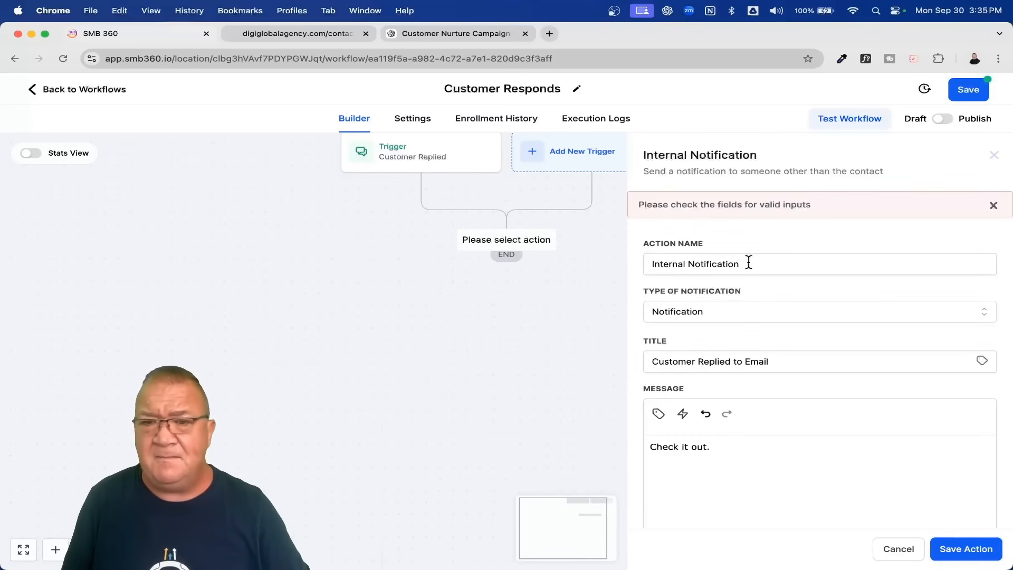
Set the notification's redirect page to Contact and its user type to All User, and save the action
{"action": "scroll", "coordinate": [1002, 448], "scroll_direction": "down", "scroll_amount": 4}
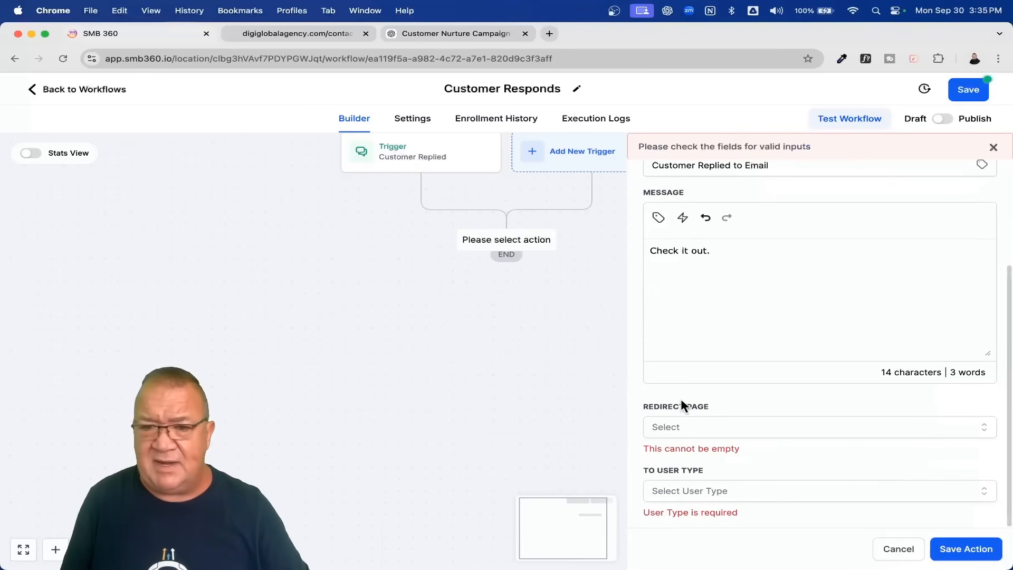
{"action": "left_click", "coordinate": [708, 428]}
{"action": "left_click", "coordinate": [695, 454]}
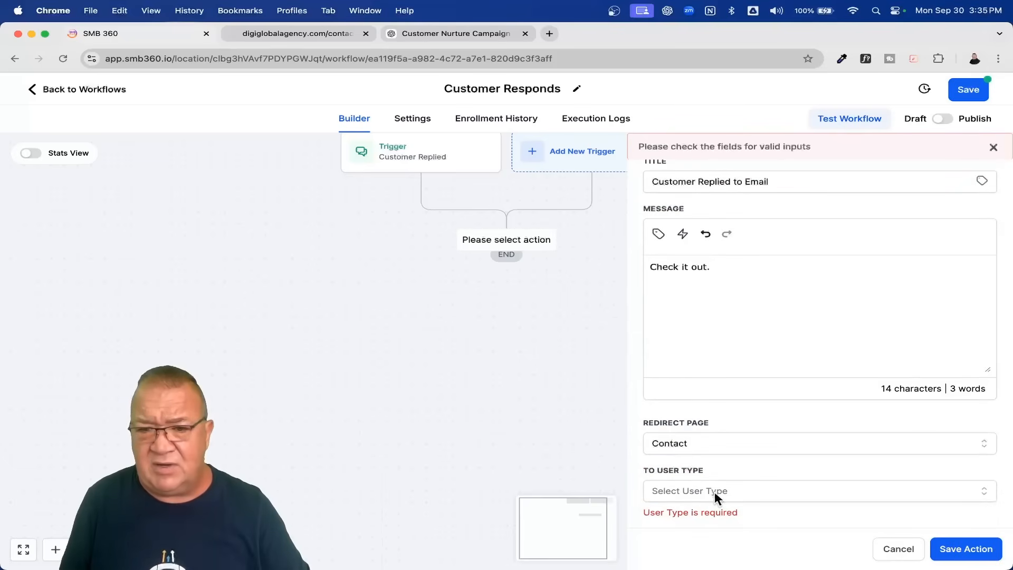
{"action": "left_click", "coordinate": [711, 492]}
{"action": "scroll", "coordinate": [727, 495], "scroll_direction": "down", "scroll_amount": 1}
{"action": "left_click", "coordinate": [698, 487]}
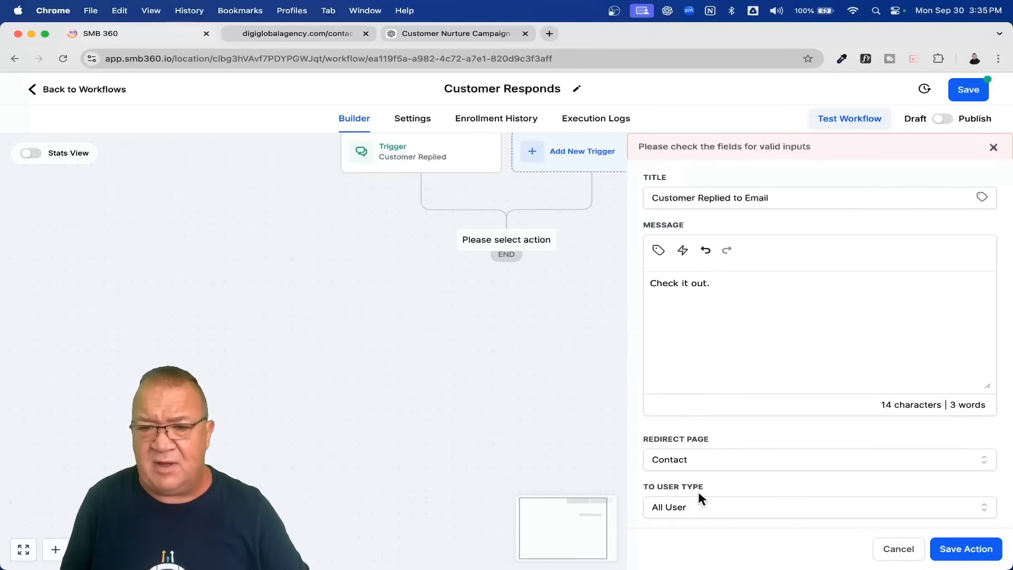
{"action": "left_click", "coordinate": [957, 549]}
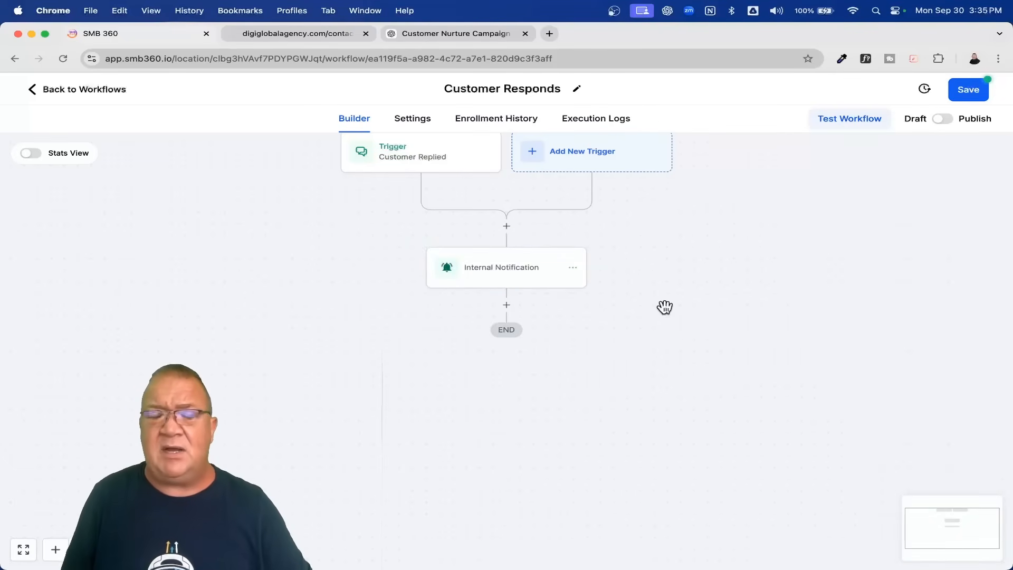
Add a Remove From Workflow action after Internal Notification and set its workflow option to Another workflows
{"action": "left_click", "coordinate": [507, 305]}
{"action": "type", "text": "workf"}
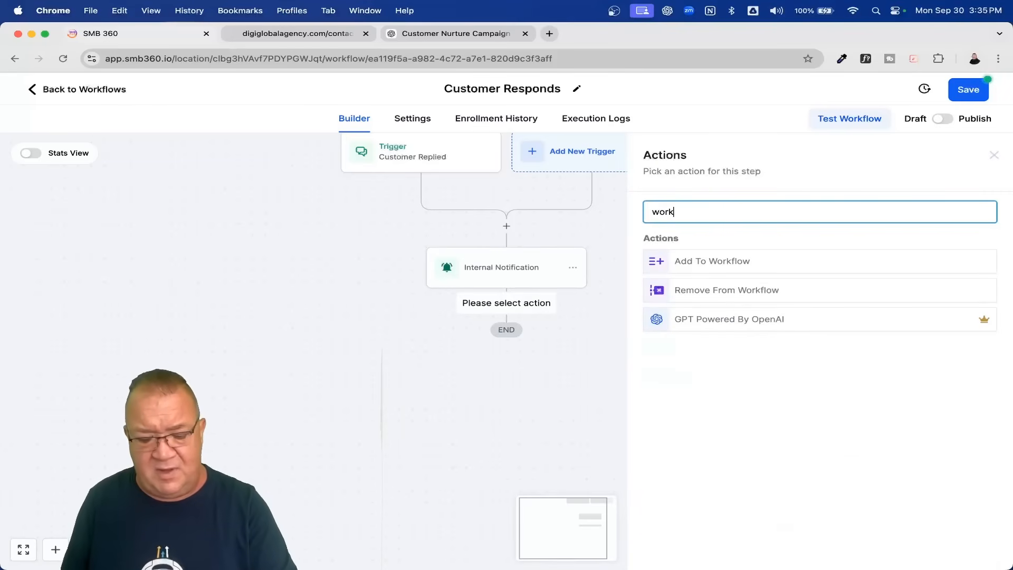
{"action": "left_click", "coordinate": [703, 297]}
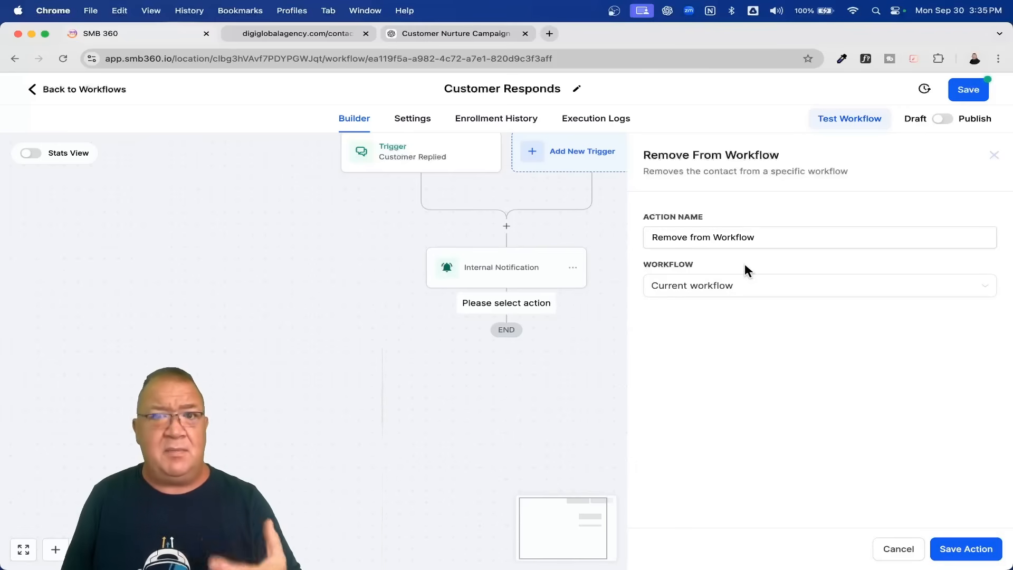
{"action": "left_click", "coordinate": [725, 291]}
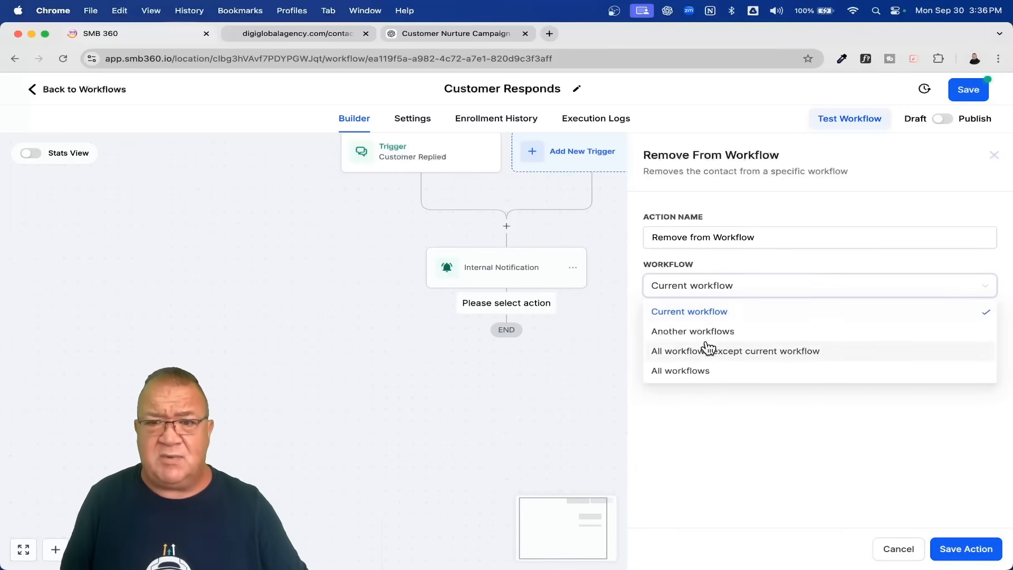
{"action": "left_click", "coordinate": [664, 332]}
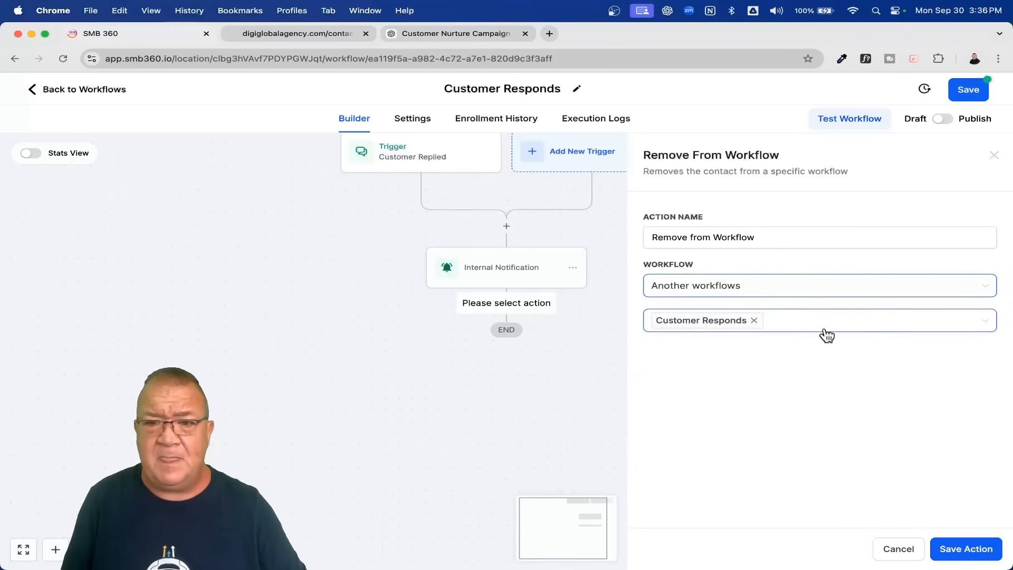
Replace Customer Responds with Customer Nurture as the workflow that contacts are removed from
{"action": "left_click", "coordinate": [754, 321]}
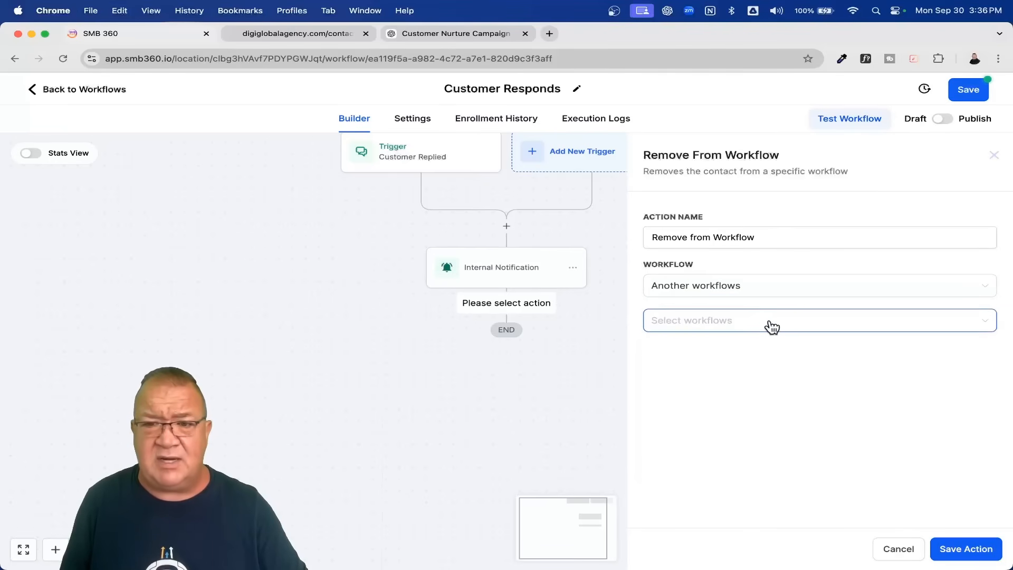
{"action": "left_click", "coordinate": [771, 326]}
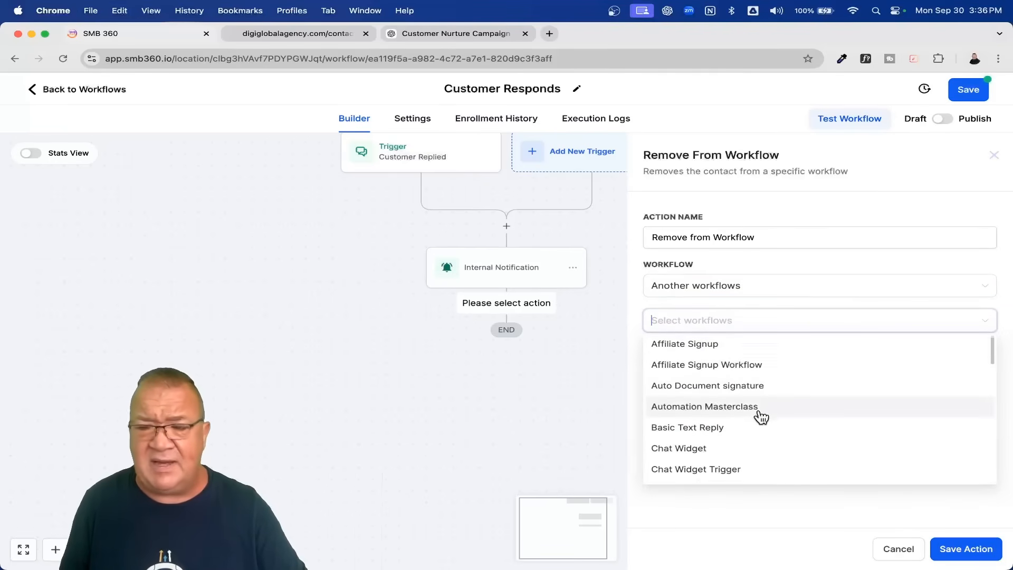
{"action": "scroll", "coordinate": [761, 416], "scroll_direction": "down", "scroll_amount": 5}
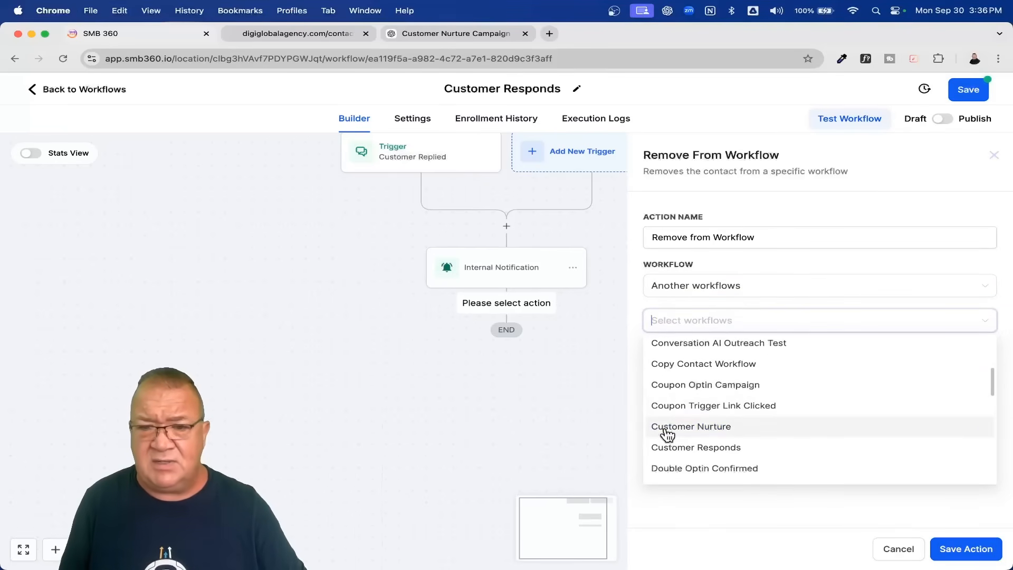
{"action": "left_click", "coordinate": [667, 432]}
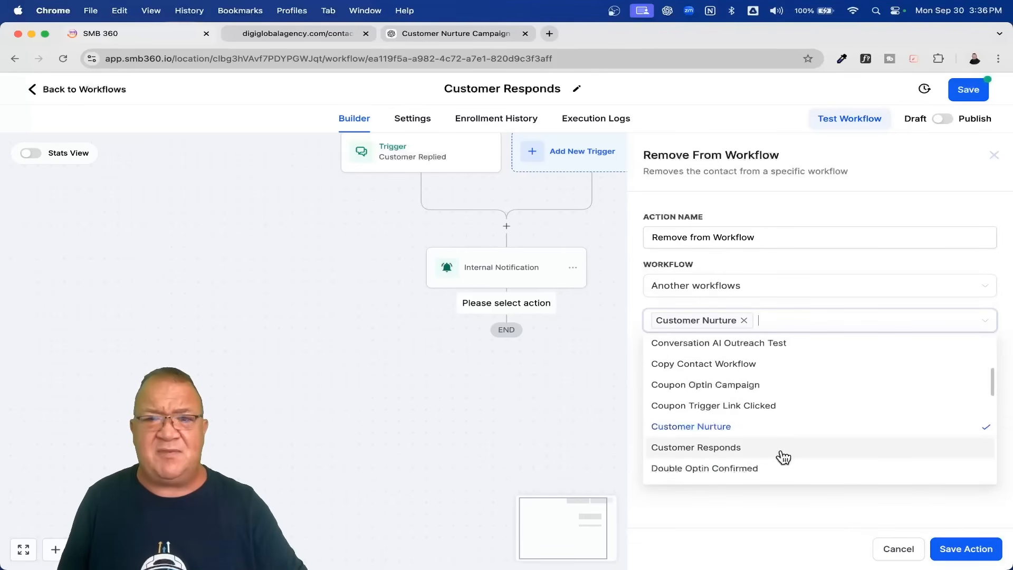
{"action": "left_click", "coordinate": [802, 512]}
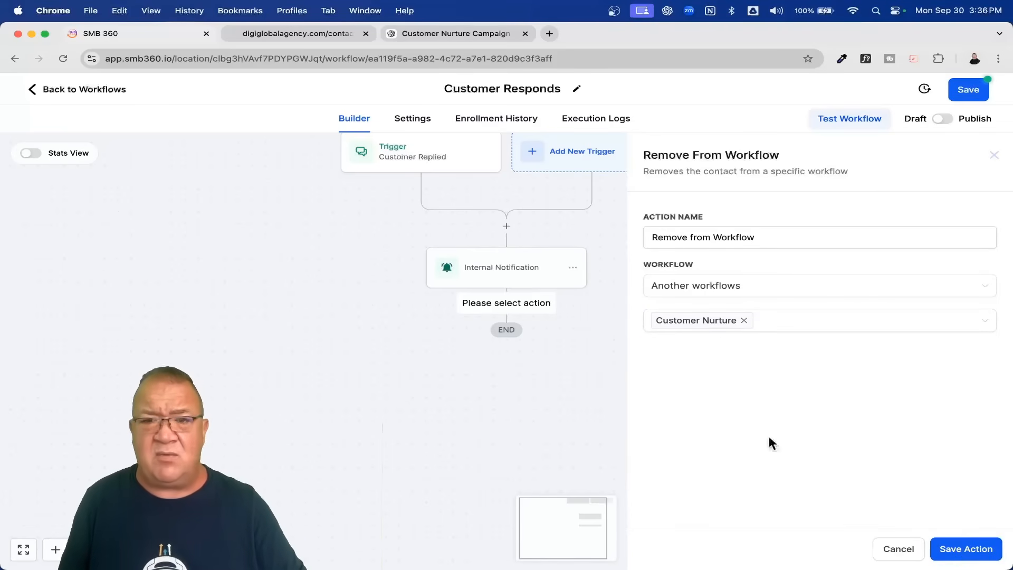
Save the Remove from Workflow action and the Customer Responds workflow, and return to the workflow list
{"action": "left_click", "coordinate": [958, 548]}
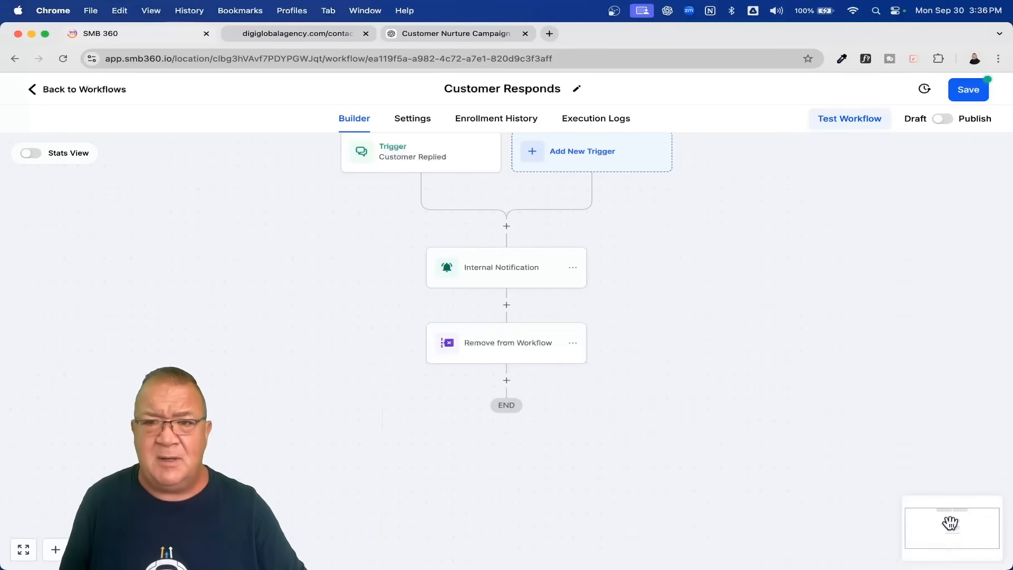
{"action": "left_click", "coordinate": [974, 90]}
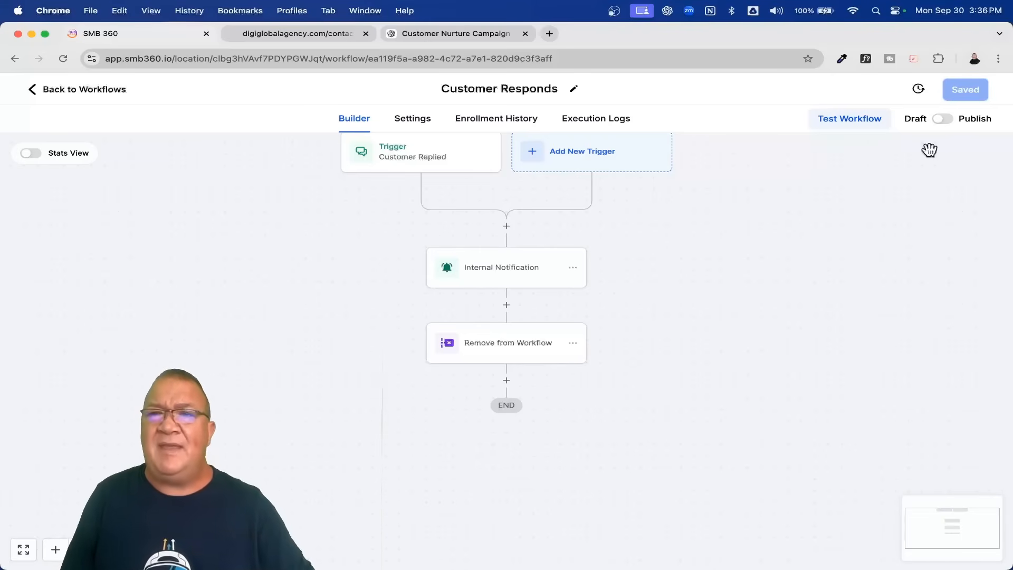
{"action": "left_click", "coordinate": [62, 90]}
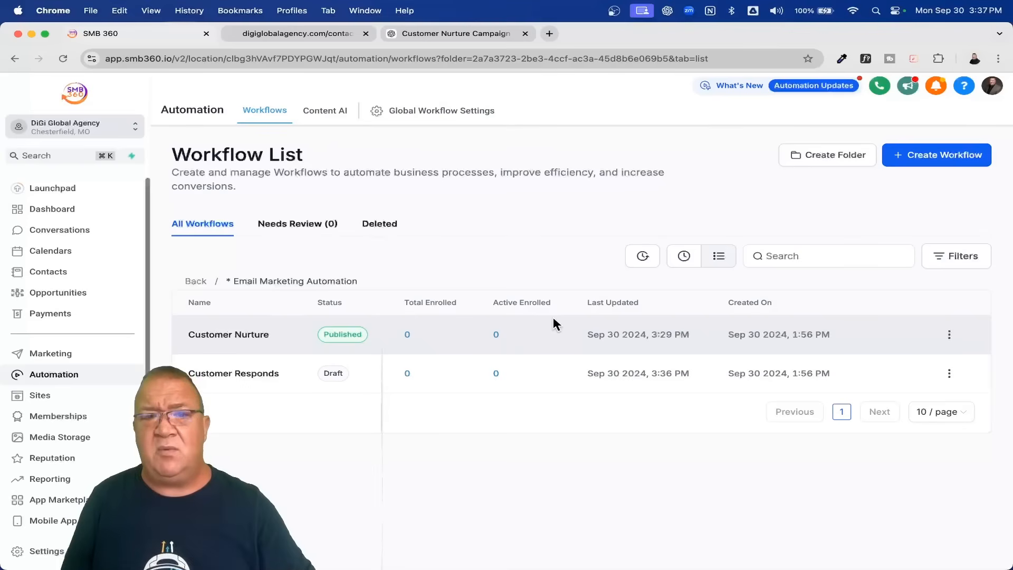
Switch to the ChatGPT Customer Nurture Campaign chat and highlight {{contact.first}} and the "Thank You {{location.name}}." signature in the prompt
{"action": "left_click", "coordinate": [445, 32]}
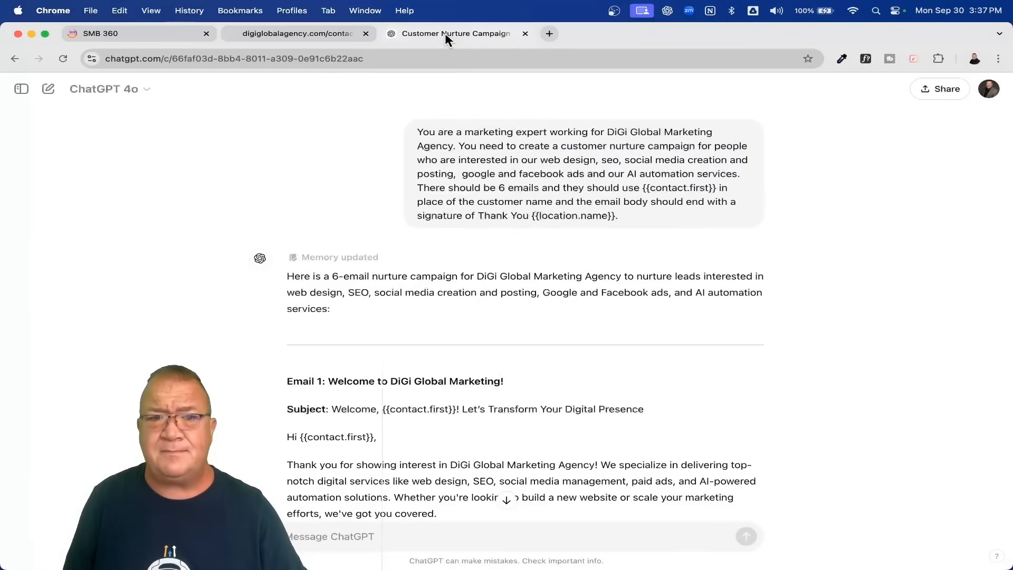
{"action": "key", "text": "super+equal"}
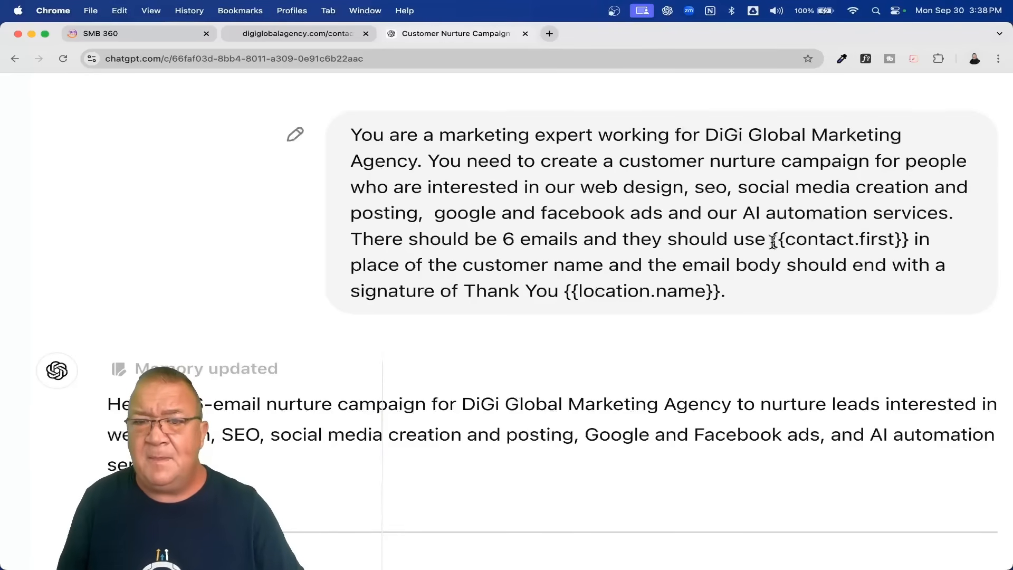
{"action": "left_click_drag", "start_coordinate": [769, 240], "coordinate": [910, 231]}
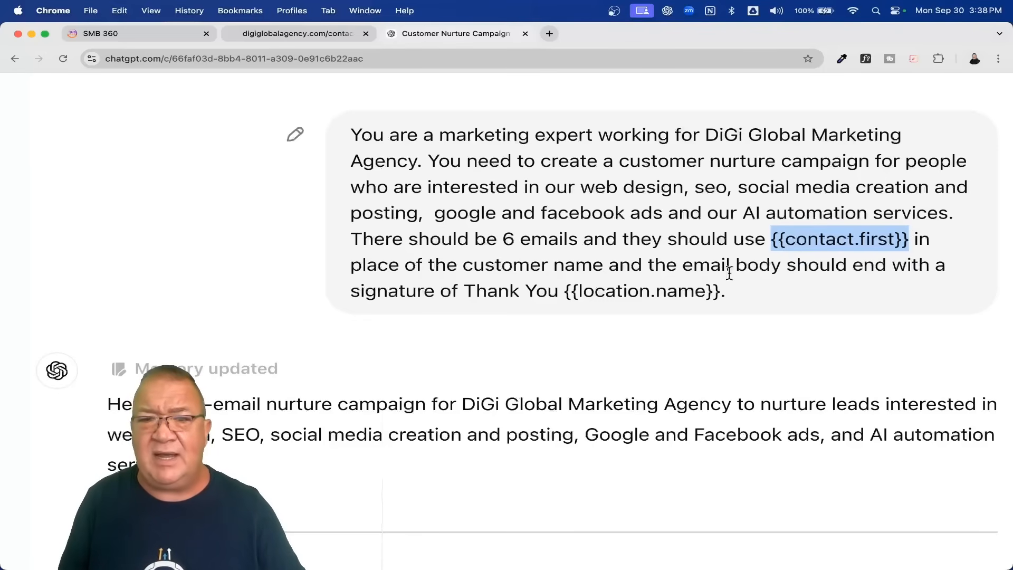
{"action": "left_click", "coordinate": [463, 291]}
{"action": "left_click_drag", "start_coordinate": [463, 291], "coordinate": [755, 312]}
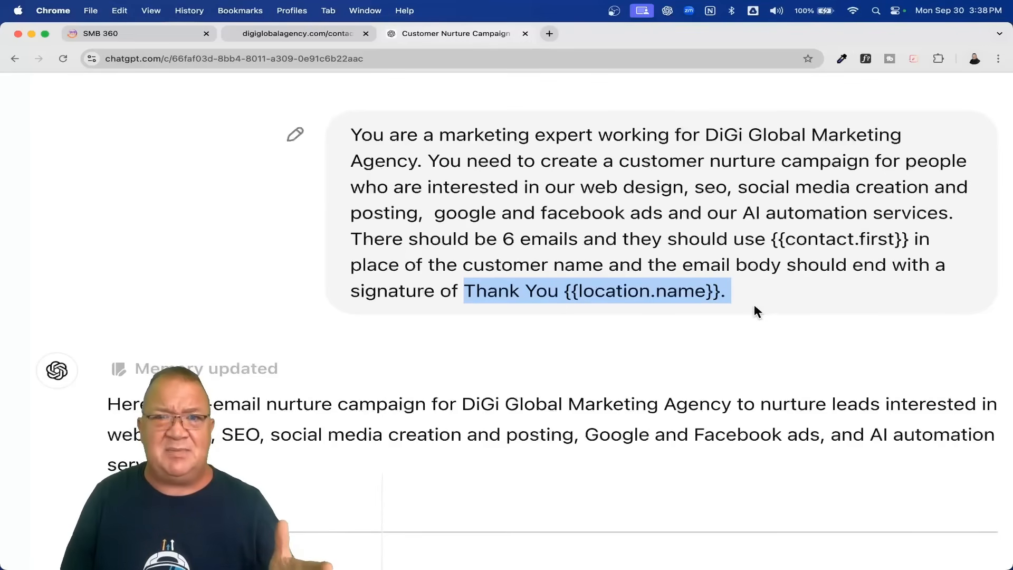
Switch to the TextEdit document to view the reusable prompt template, and return to the ChatGPT Customer Nurture Campaign chat in Chrome
{"action": "left_click", "coordinate": [577, 294]}
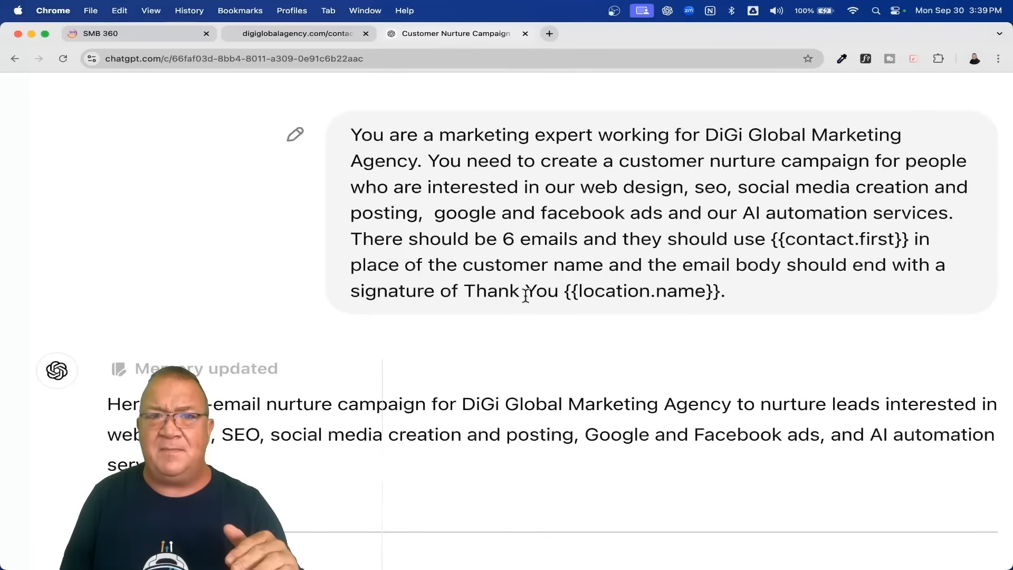
{"action": "key", "text": "ctrl+Up"}
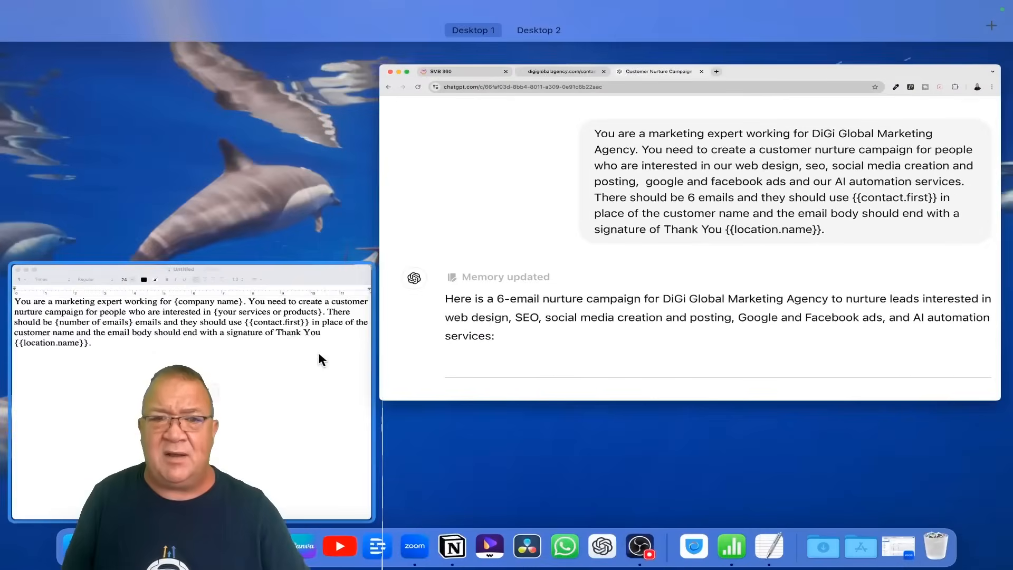
{"action": "left_click", "coordinate": [319, 354]}
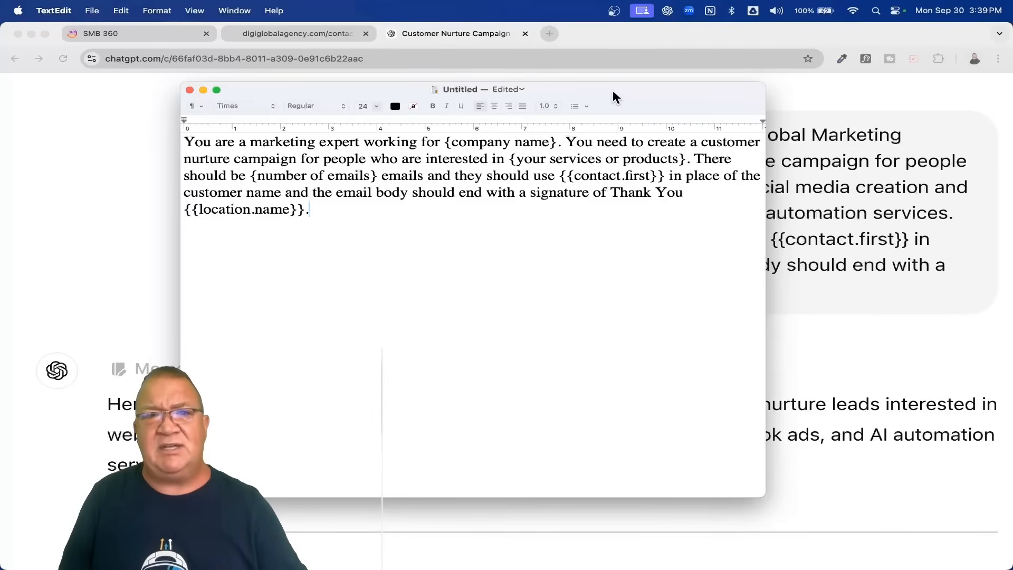
{"action": "left_click", "coordinate": [473, 30]}
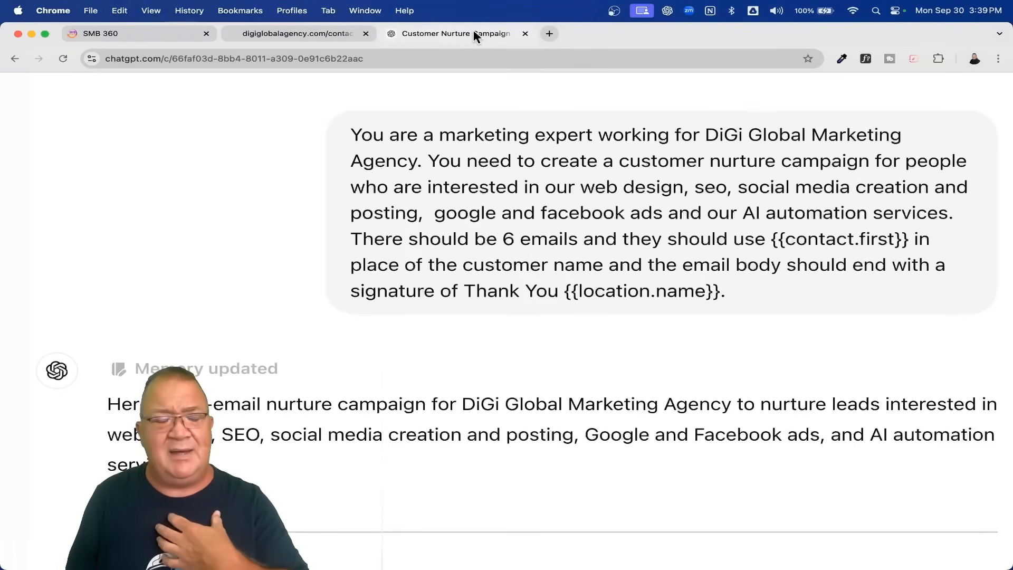
Read through Email 1 to the start of Email 2 in ChatGPT's reply, highlighting the "Thank you, {{location.name}}" signature
{"action": "scroll", "coordinate": [508, 144], "scroll_direction": "down", "scroll_amount": 5}
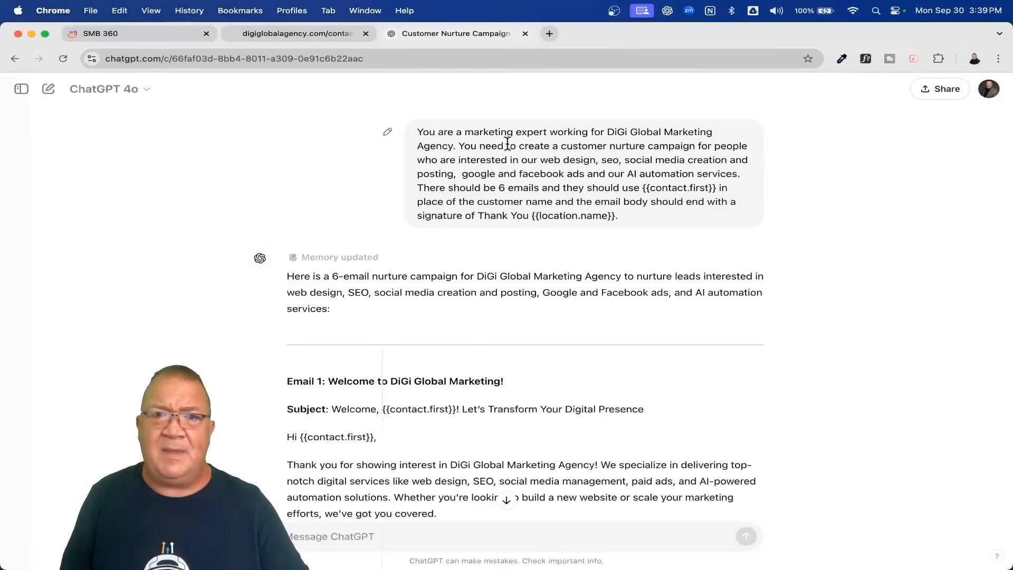
{"action": "scroll", "coordinate": [507, 143], "scroll_direction": "down", "scroll_amount": 5}
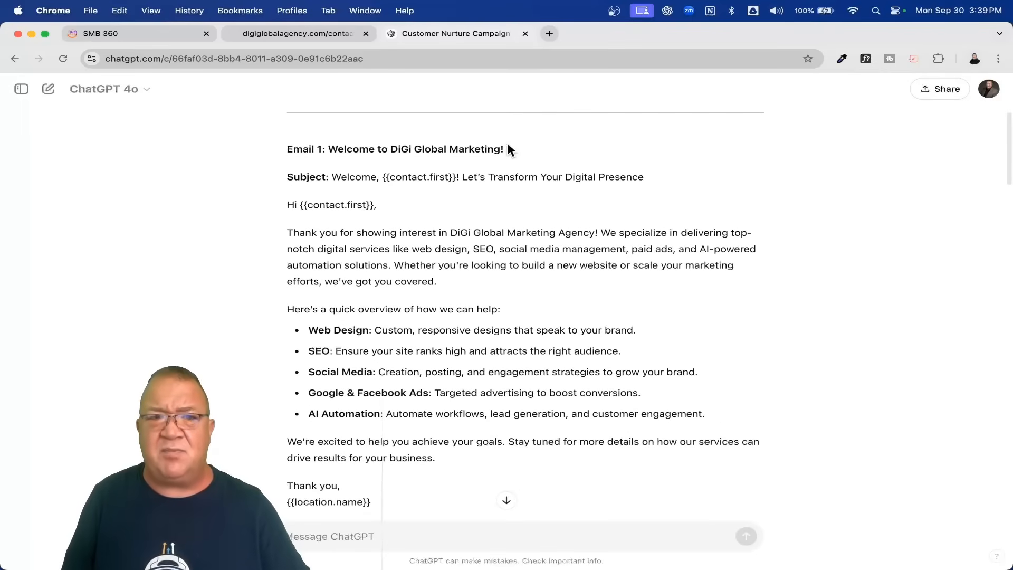
{"action": "scroll", "coordinate": [507, 142], "scroll_direction": "up", "scroll_amount": 5}
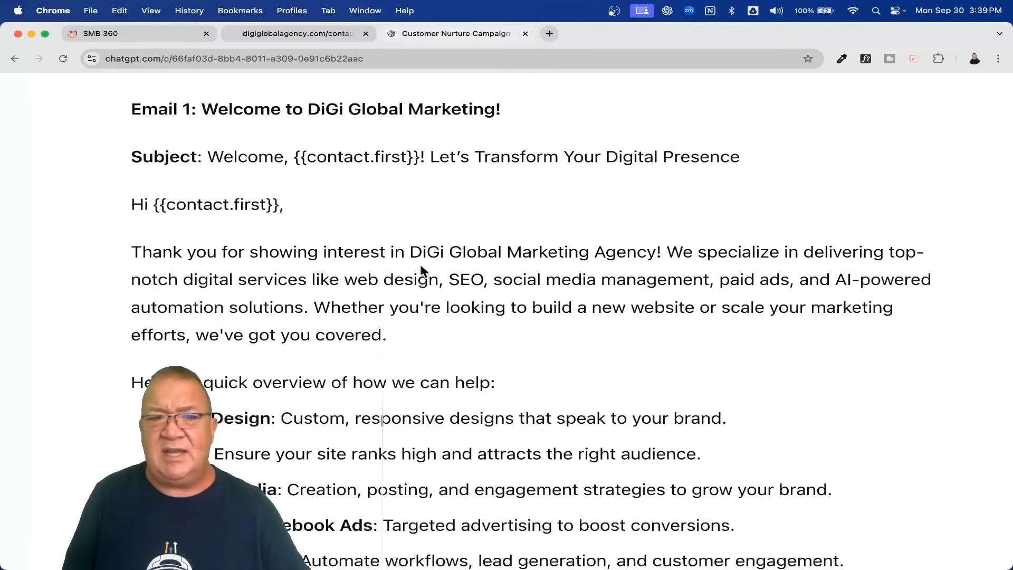
{"action": "scroll", "coordinate": [418, 315], "scroll_direction": "down", "scroll_amount": 5}
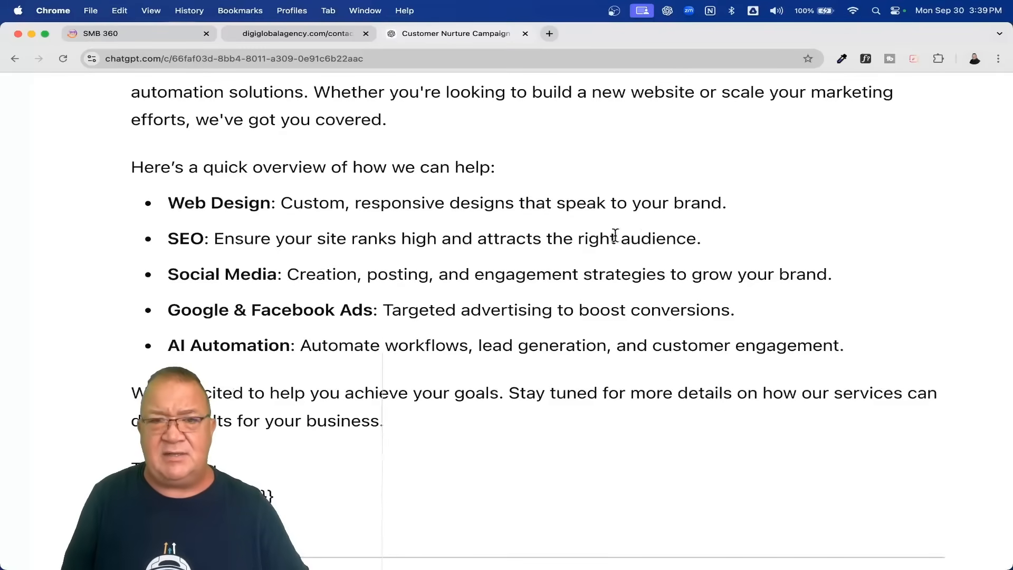
{"action": "scroll", "coordinate": [435, 258], "scroll_direction": "down", "scroll_amount": 4}
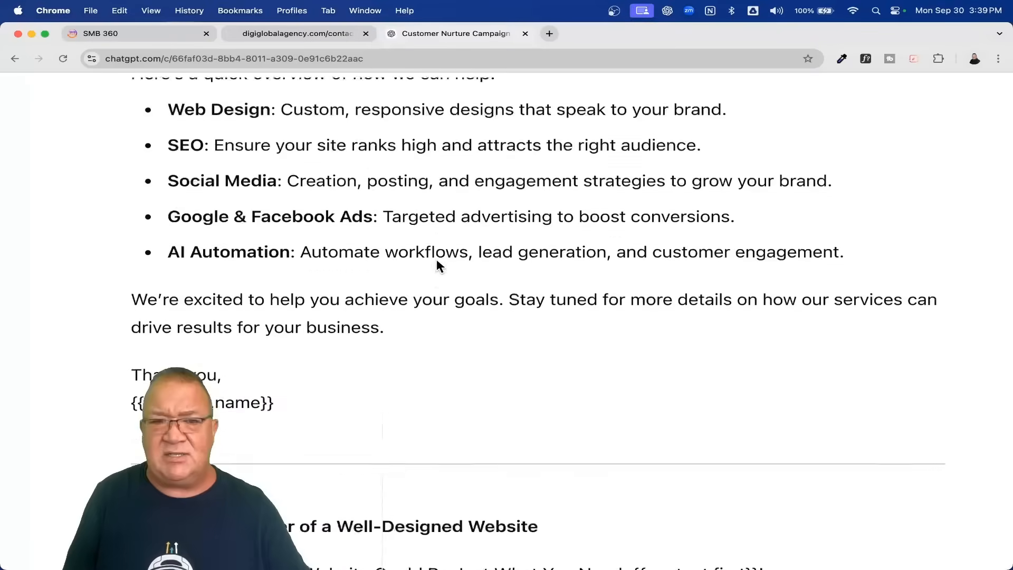
{"action": "left_click_drag", "start_coordinate": [125, 287], "coordinate": [289, 321]}
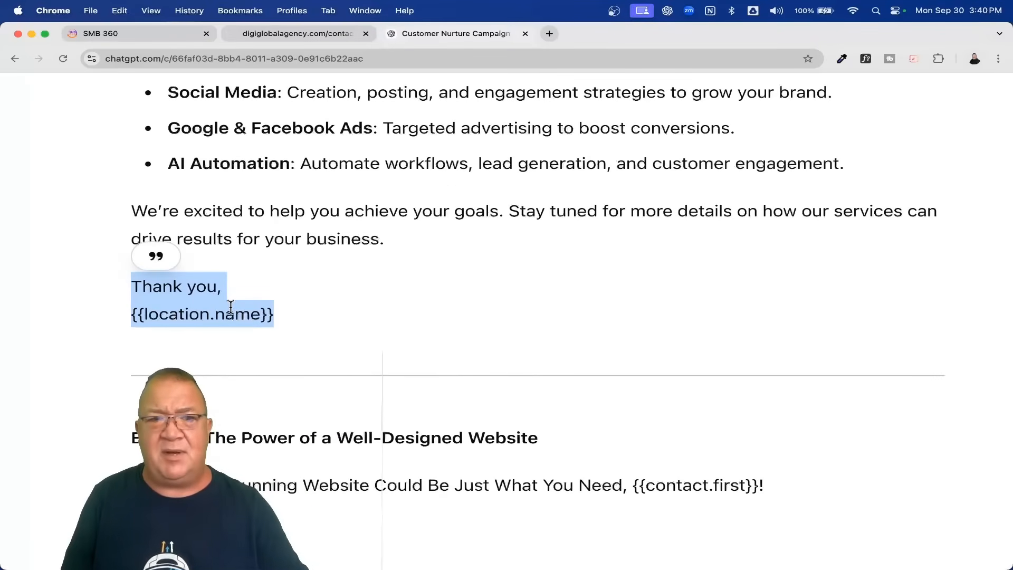
{"action": "left_click", "coordinate": [275, 314]}
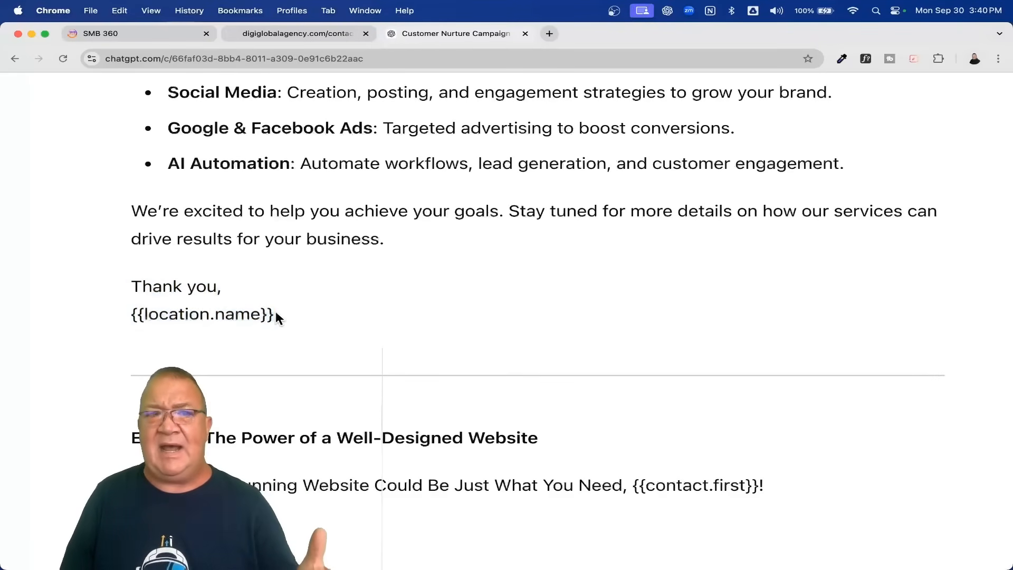
{"action": "scroll", "coordinate": [275, 314], "scroll_direction": "down", "scroll_amount": 5}
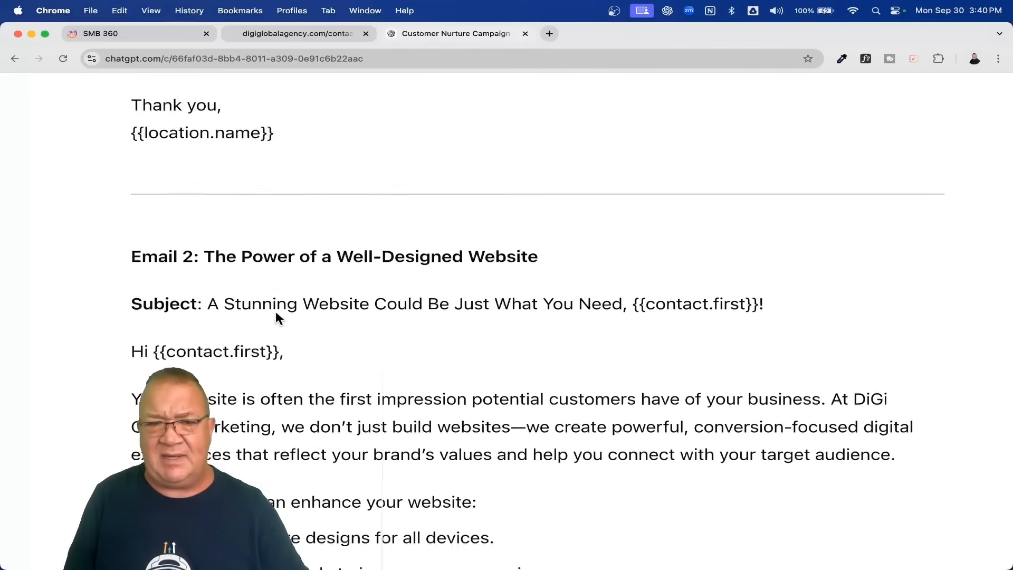
Return to the original campaign prompt and examine its company, services, number of emails and placeholder wording up close
{"action": "scroll", "coordinate": [321, 242], "scroll_direction": "up", "scroll_amount": 15}
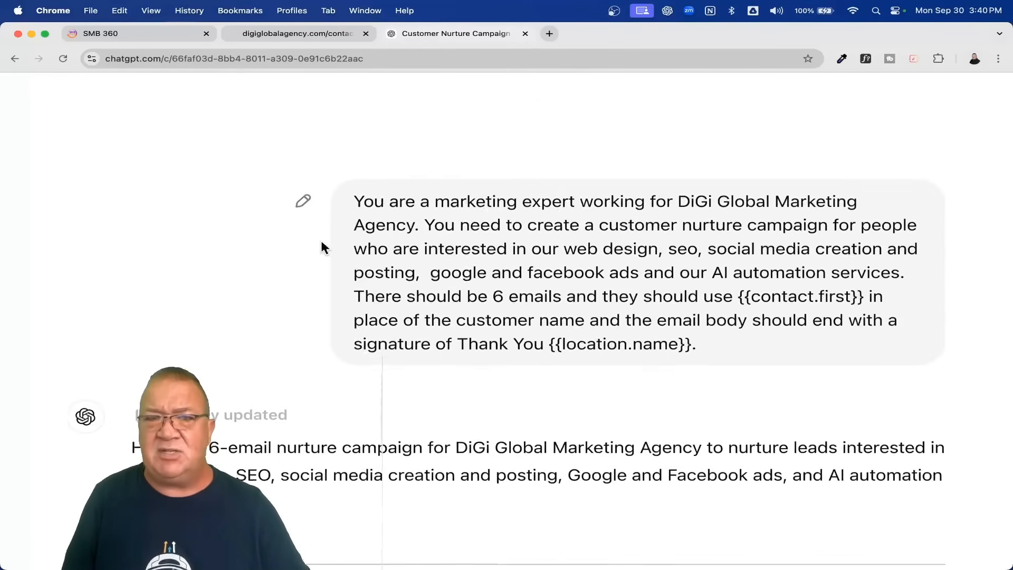
{"action": "scroll", "coordinate": [321, 242], "scroll_direction": "down", "scroll_amount": 3}
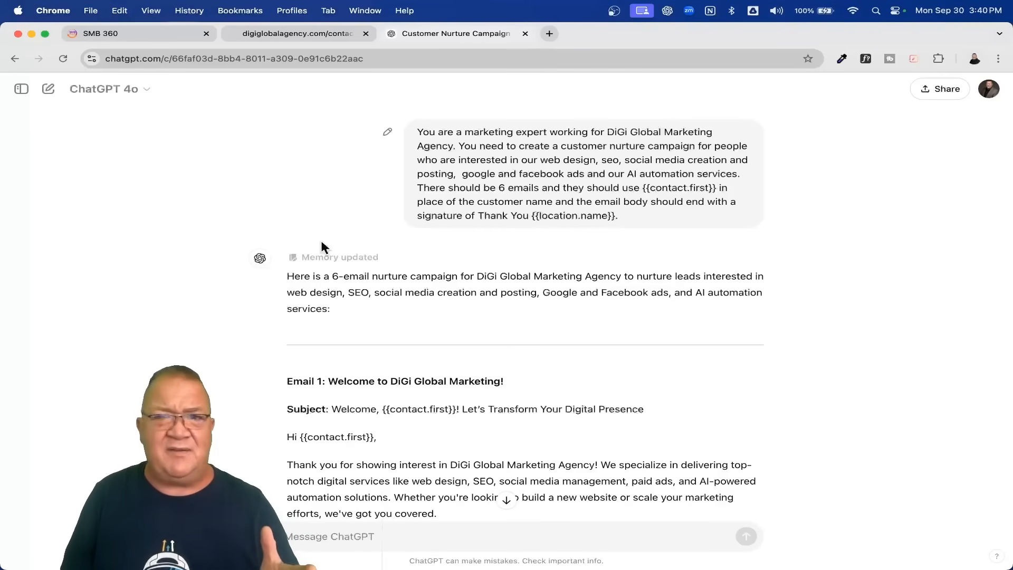
{"action": "scroll", "coordinate": [557, 163], "scroll_direction": "up", "scroll_amount": 5}
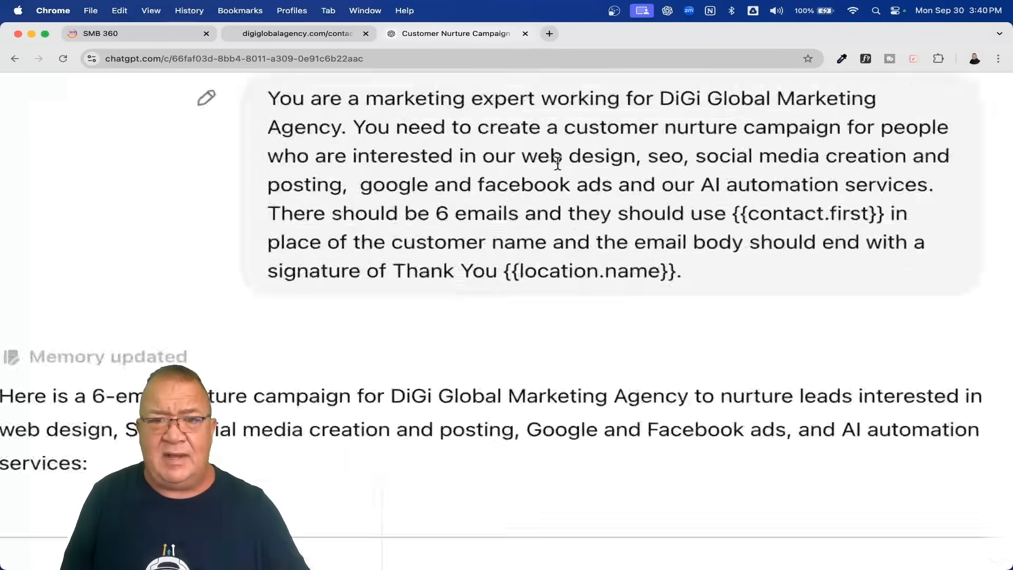
{"action": "scroll", "coordinate": [557, 162], "scroll_direction": "up", "scroll_amount": 3}
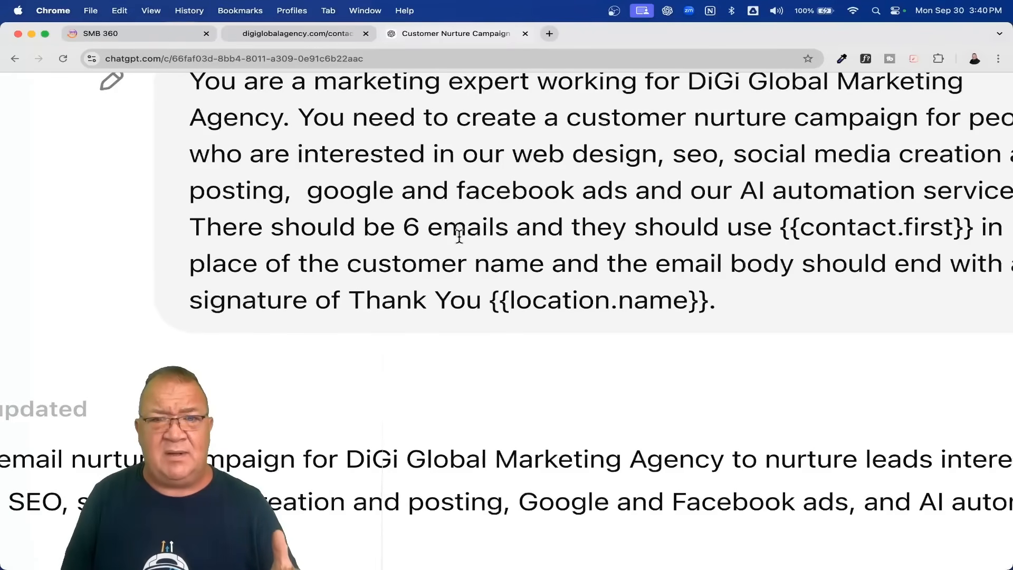
{"action": "scroll", "coordinate": [459, 236], "scroll_direction": "down", "scroll_amount": 3}
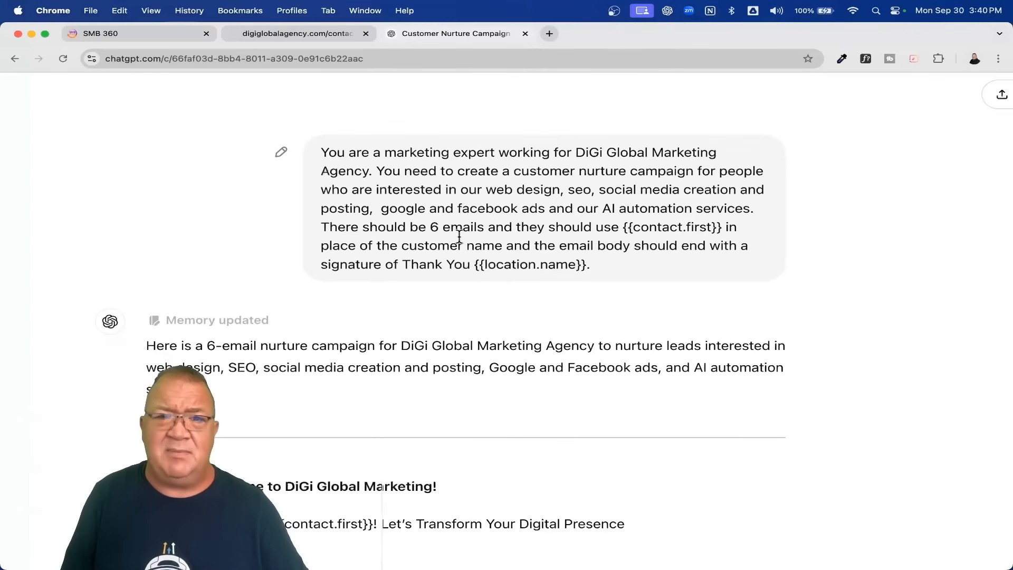